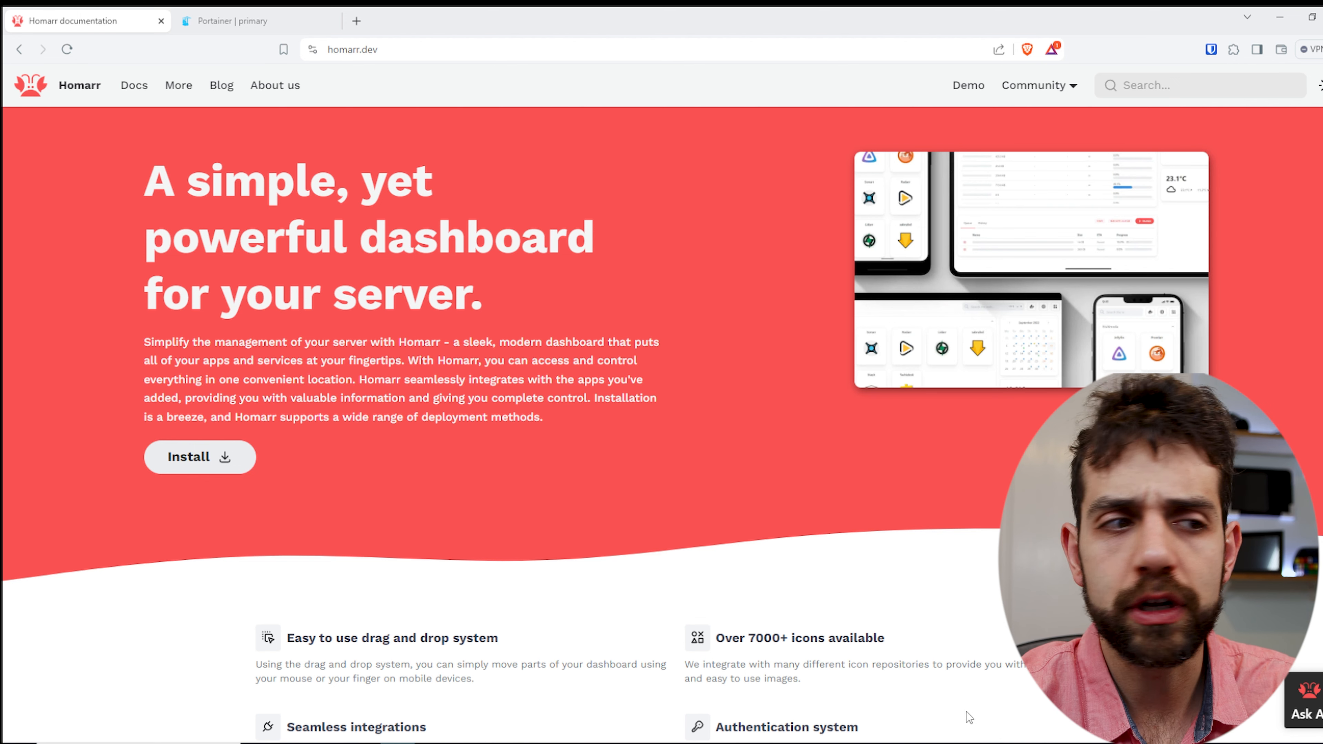
- Review the feature overview, supported integrations and community posts on the Homarr homepage
scroll(717, 607, "down", 3)
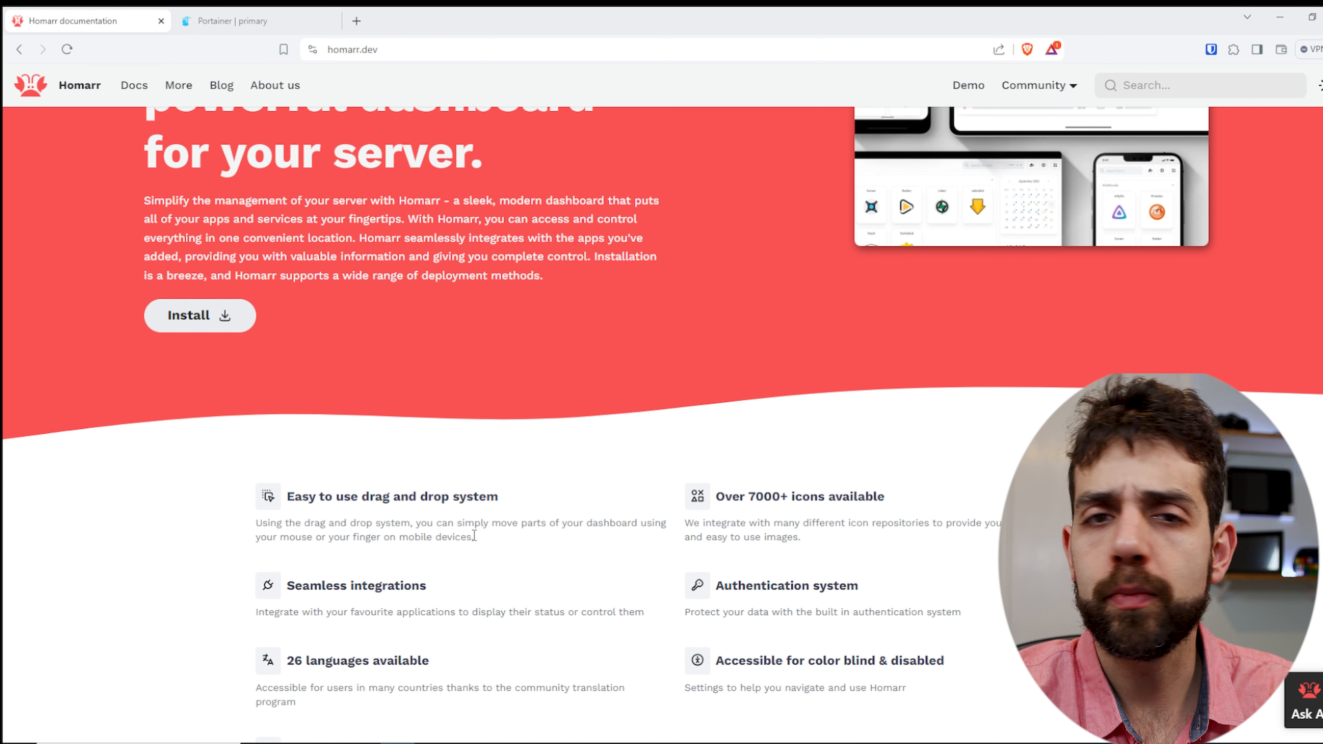
scroll(471, 545, "down", 1)
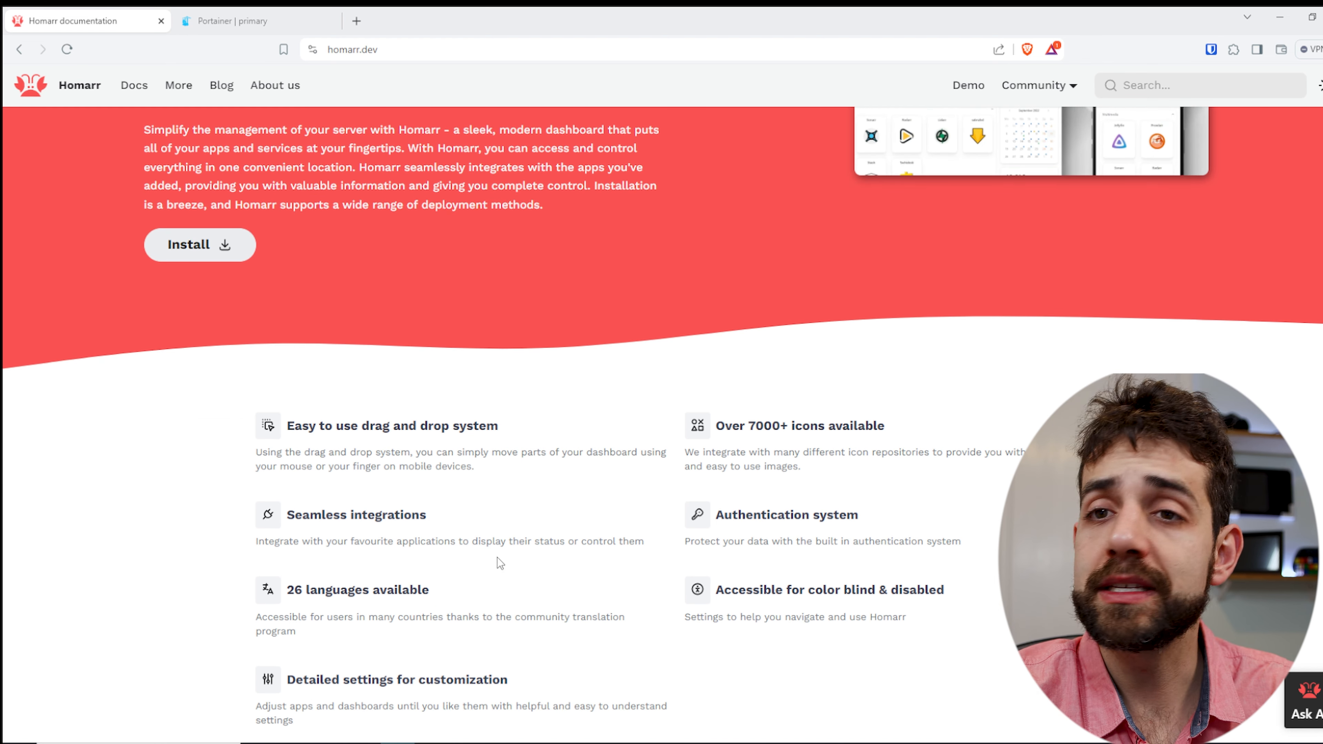
scroll(496, 558, "down", 1)
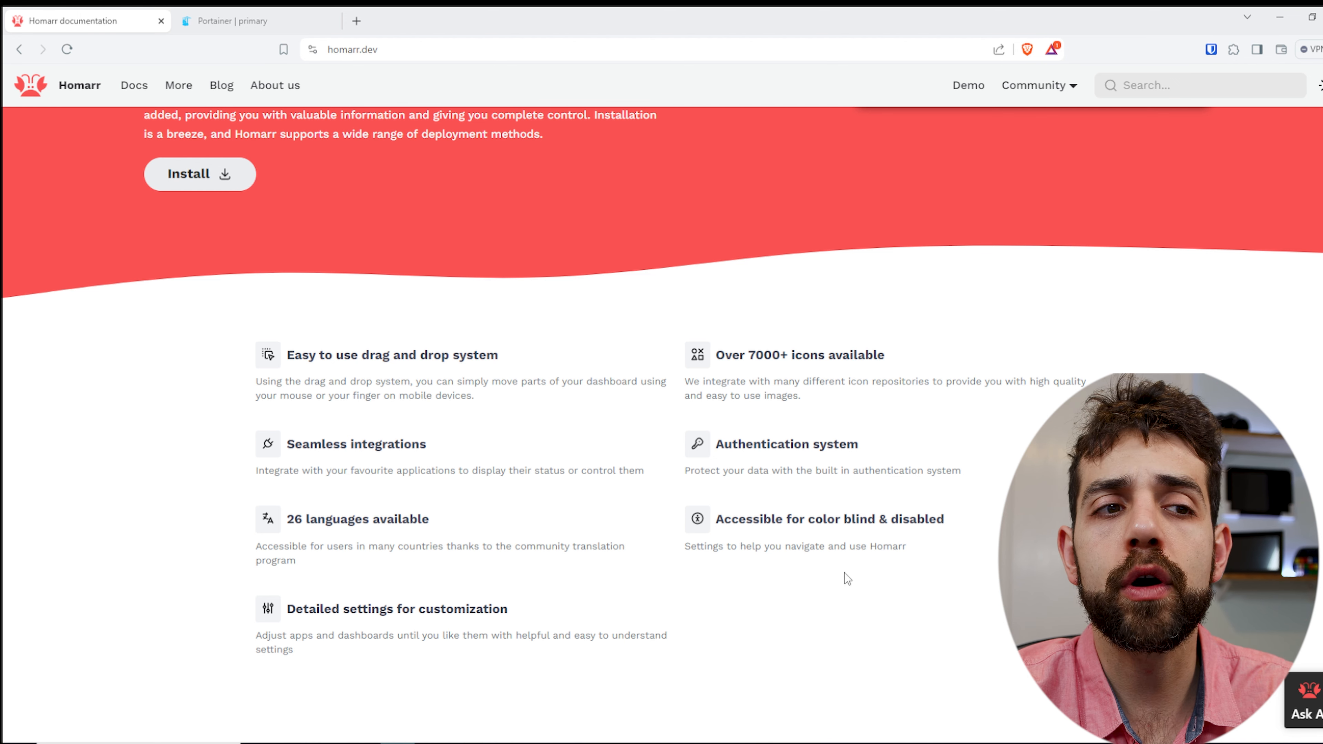
scroll(929, 559, "down", 8)
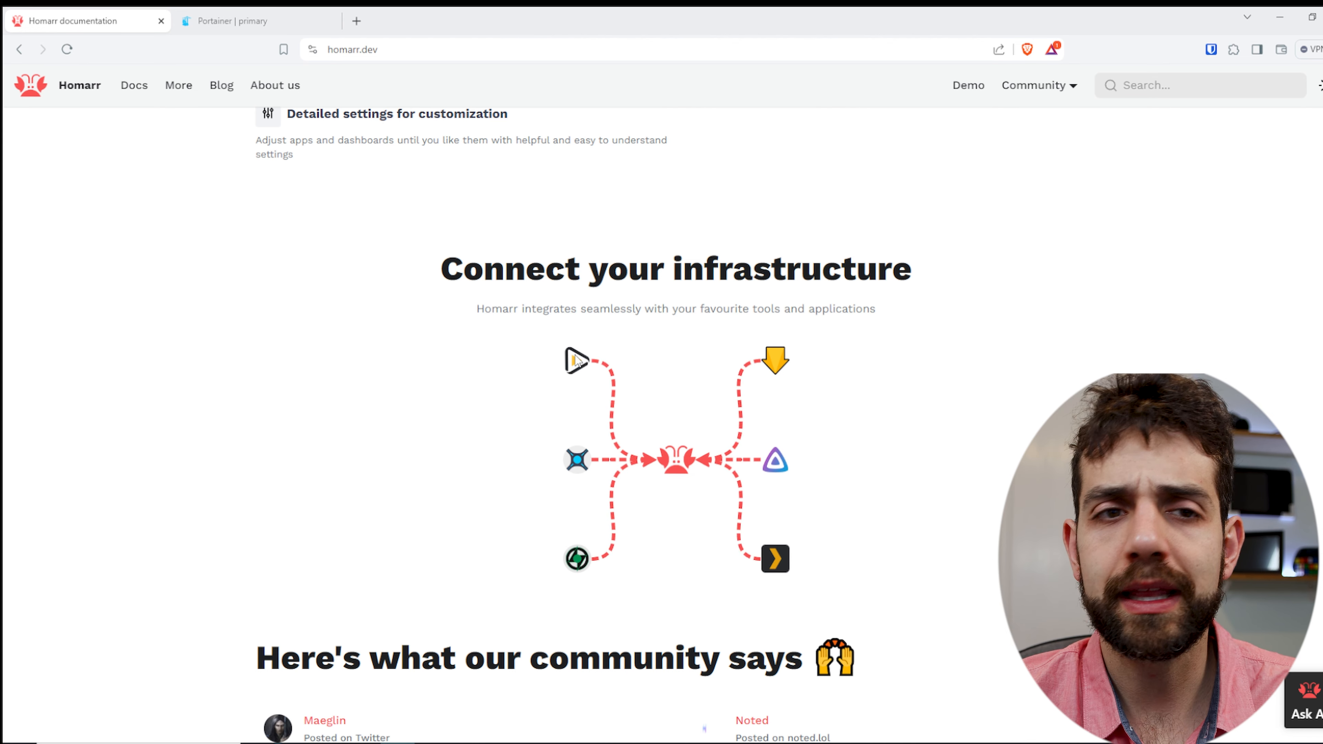
scroll(594, 384, "down", 1)
scroll(594, 384, "down", 5)
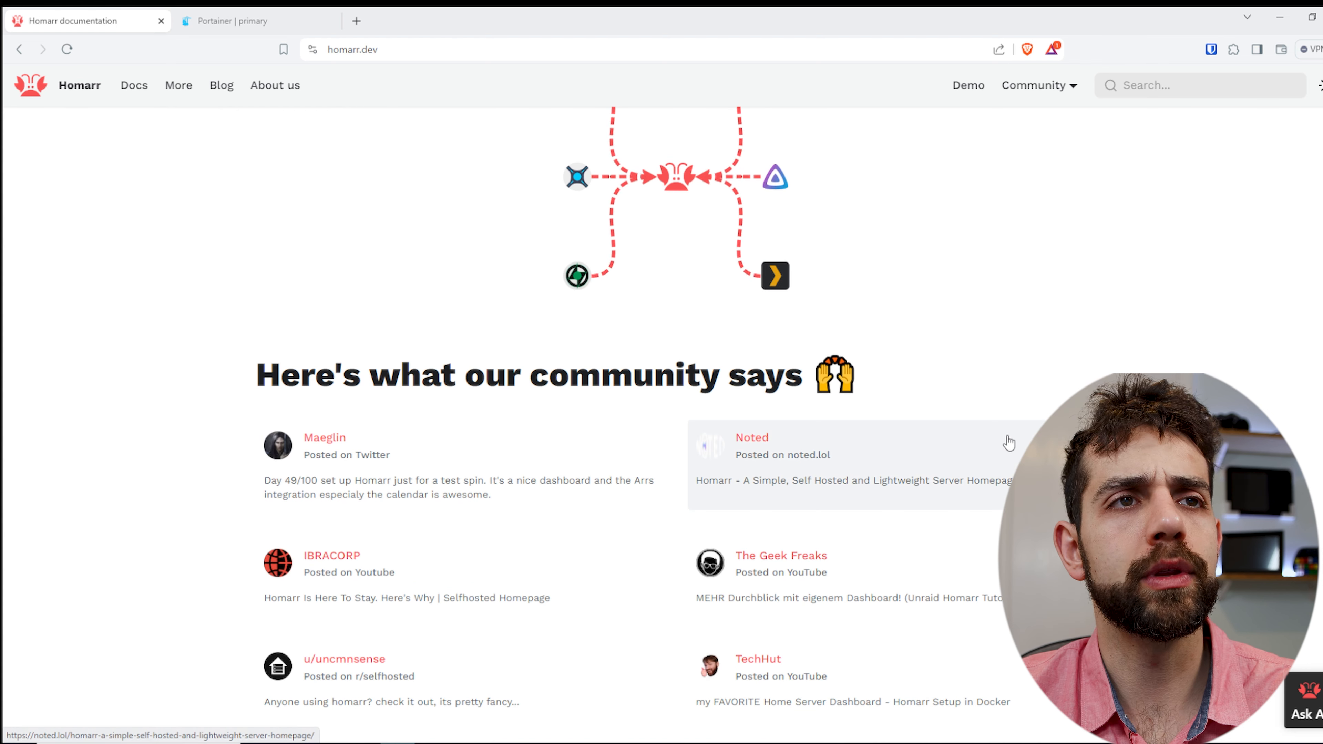
- Open the Homarr demo in a separate tab and start its update process
middle_click(842, 440)
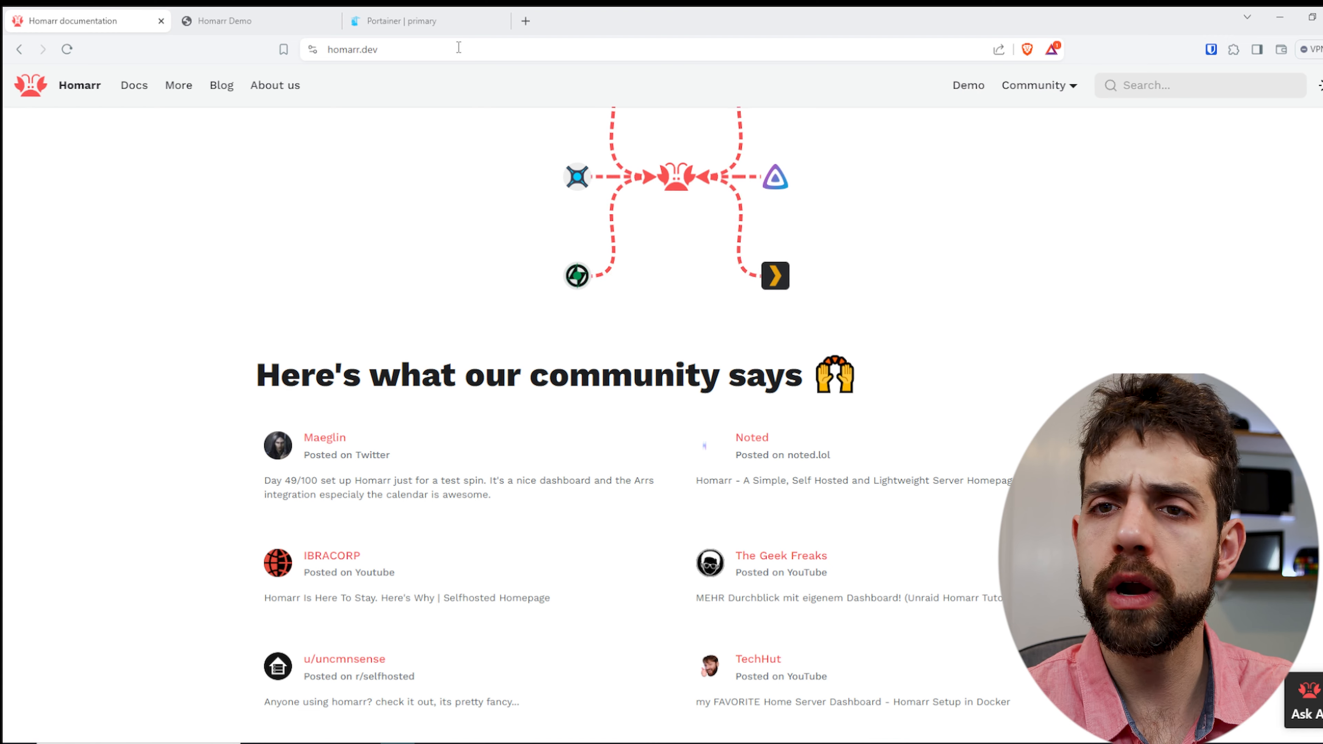
left_click(281, 13)
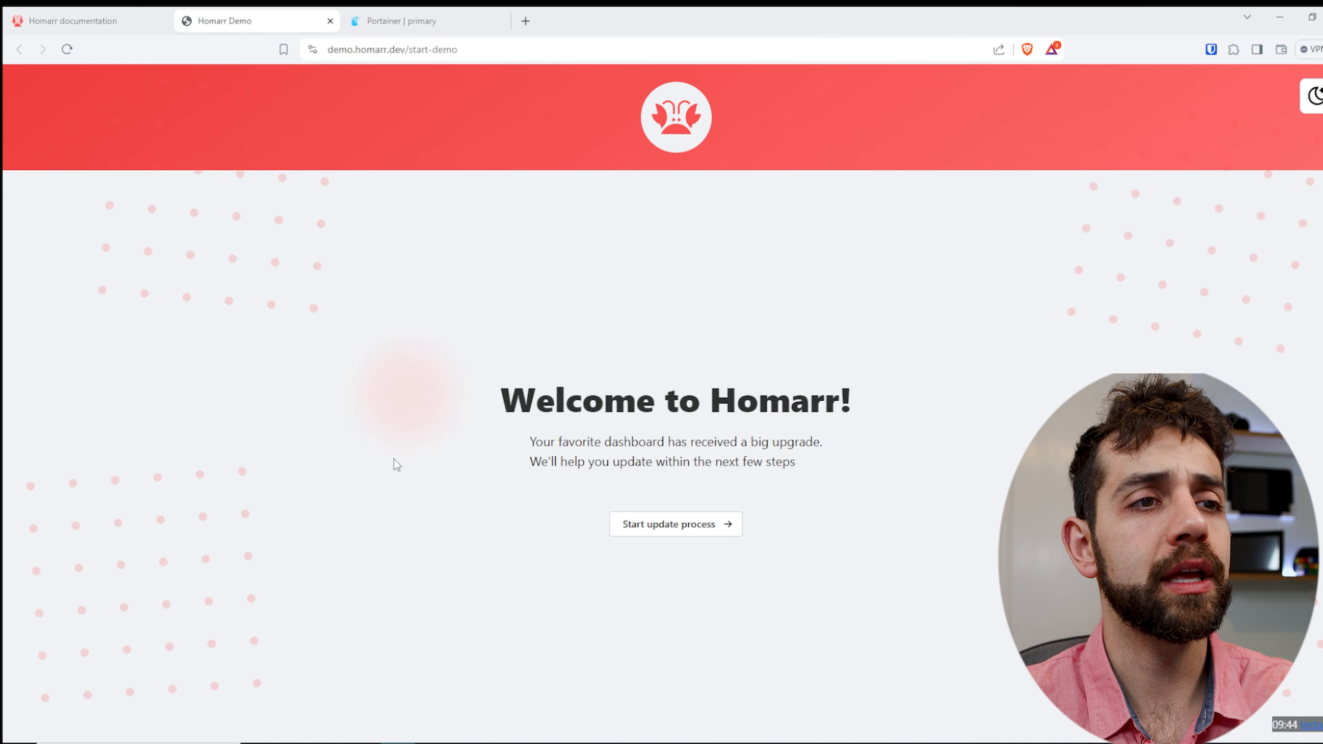
left_click(663, 533)
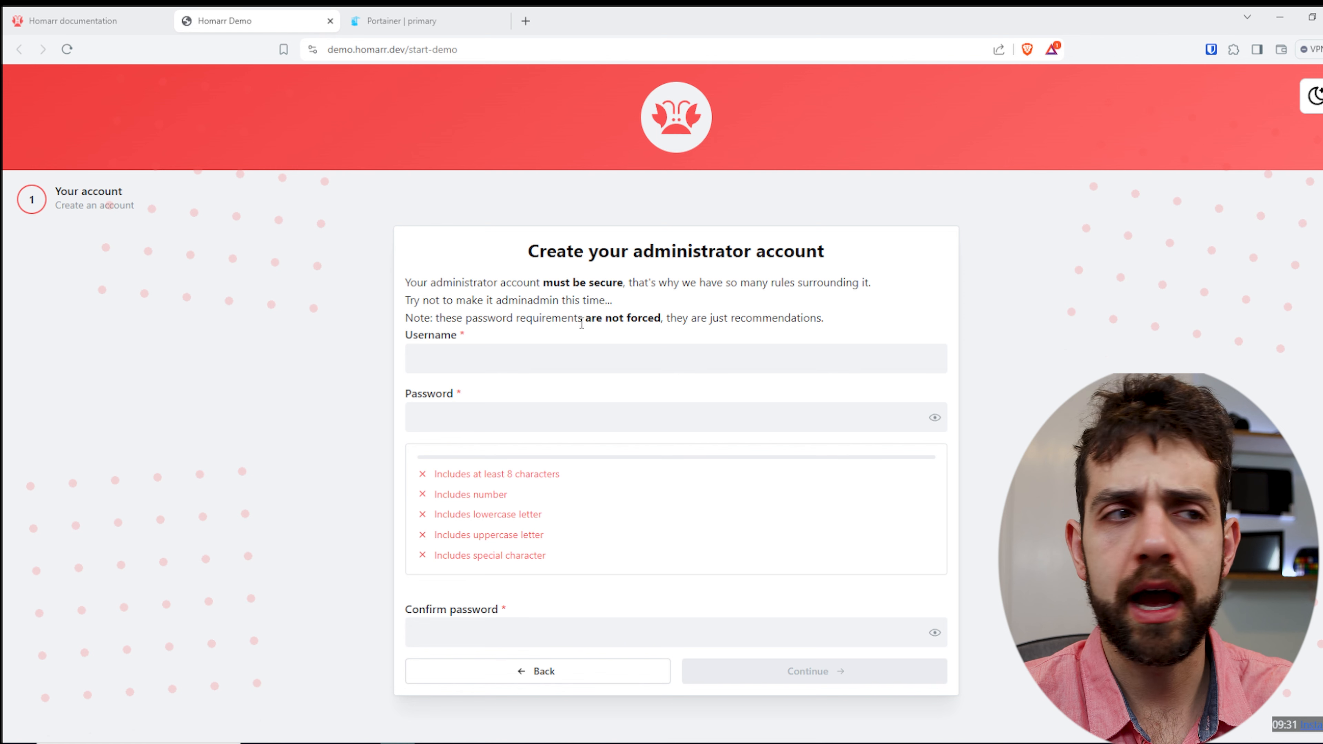
- Create the demo's administrator account by entering a username, the account password and its confirmation
left_click(562, 359)
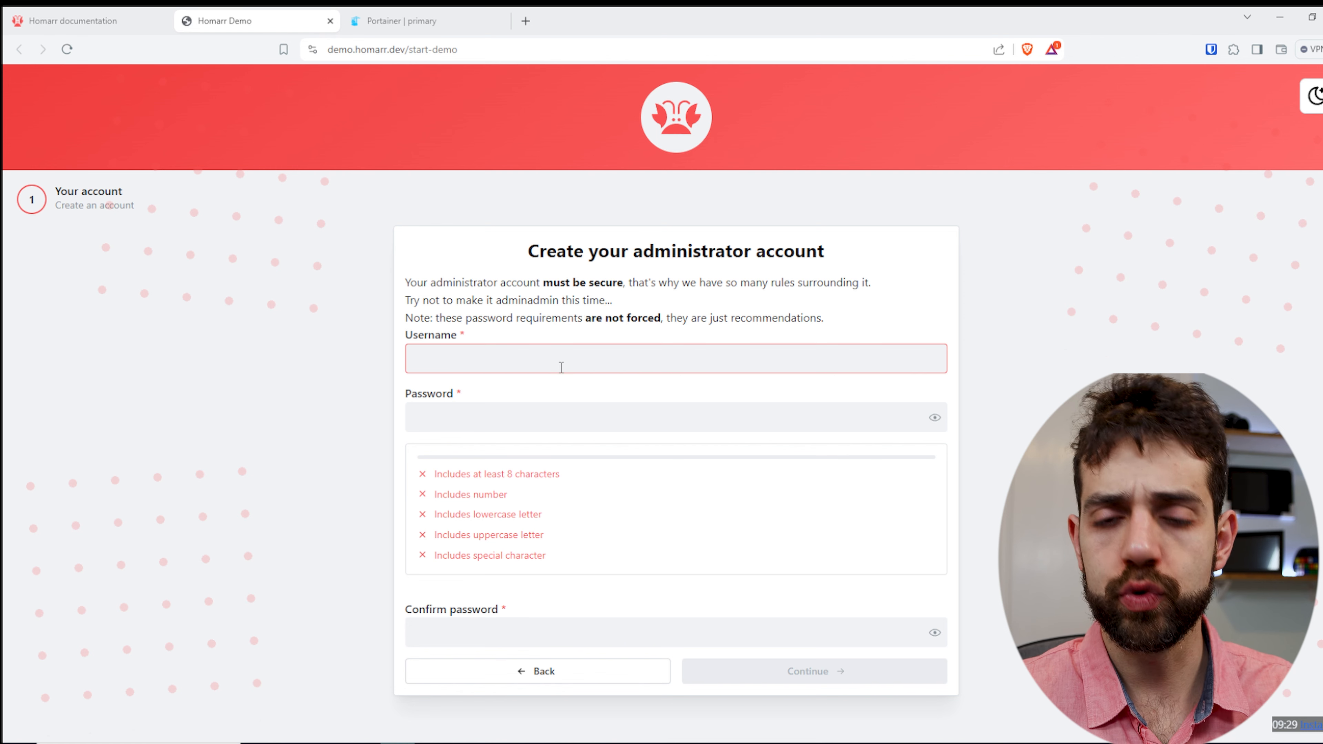
type("sauber-lab")
key("Tab")
type("Sau••••••")
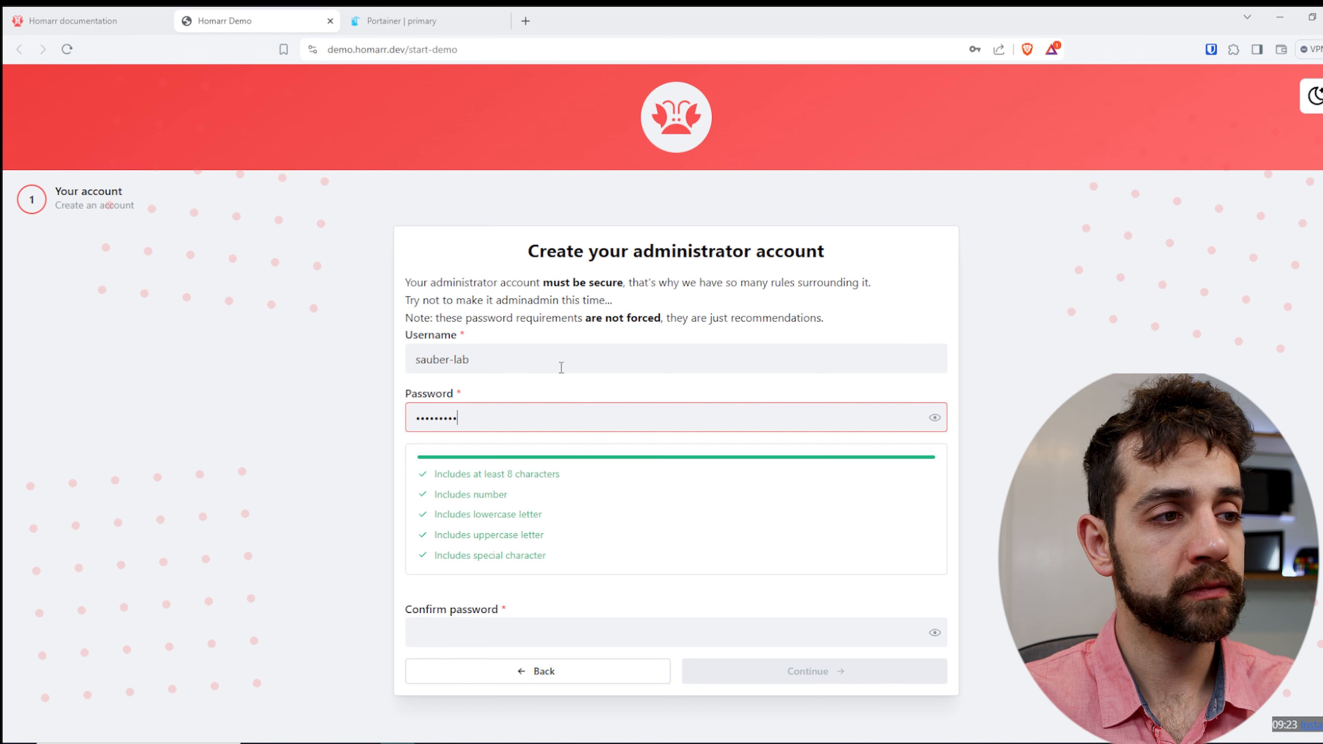
key("Tab")
type("•••••••••")
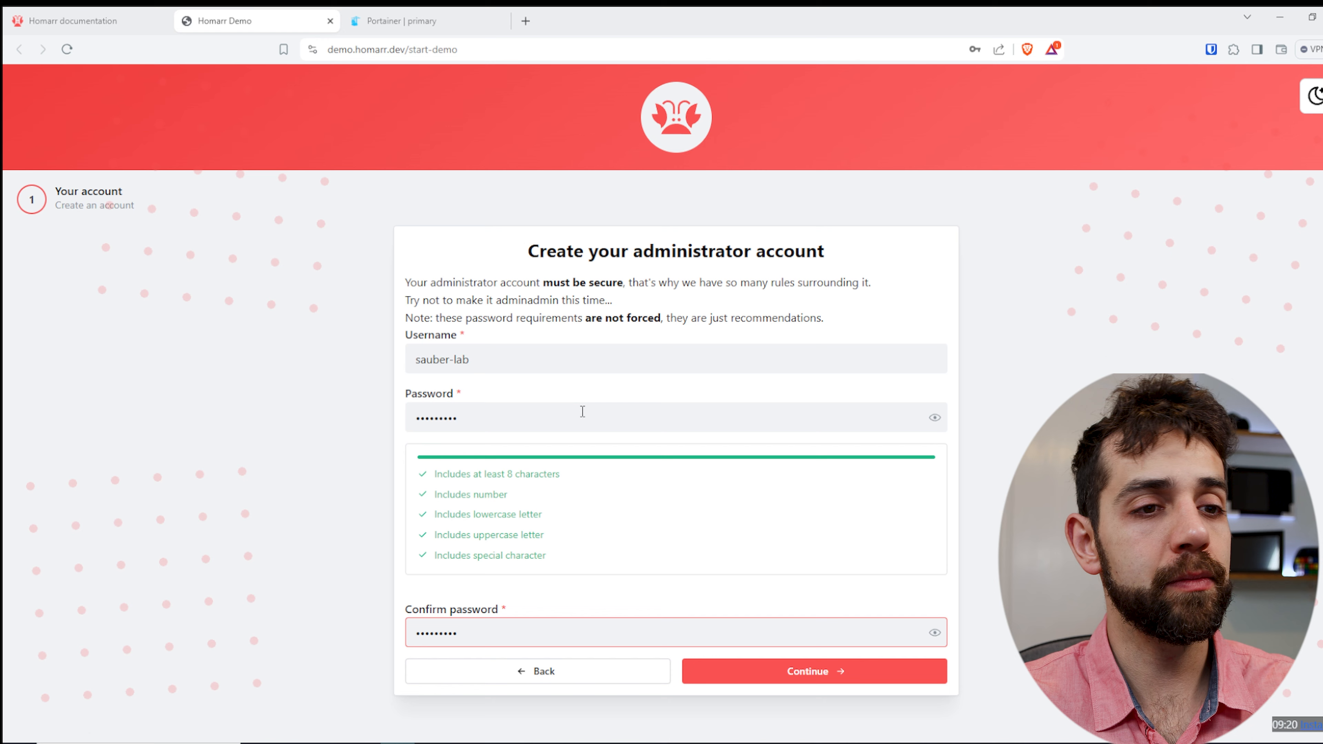
left_click(835, 676)
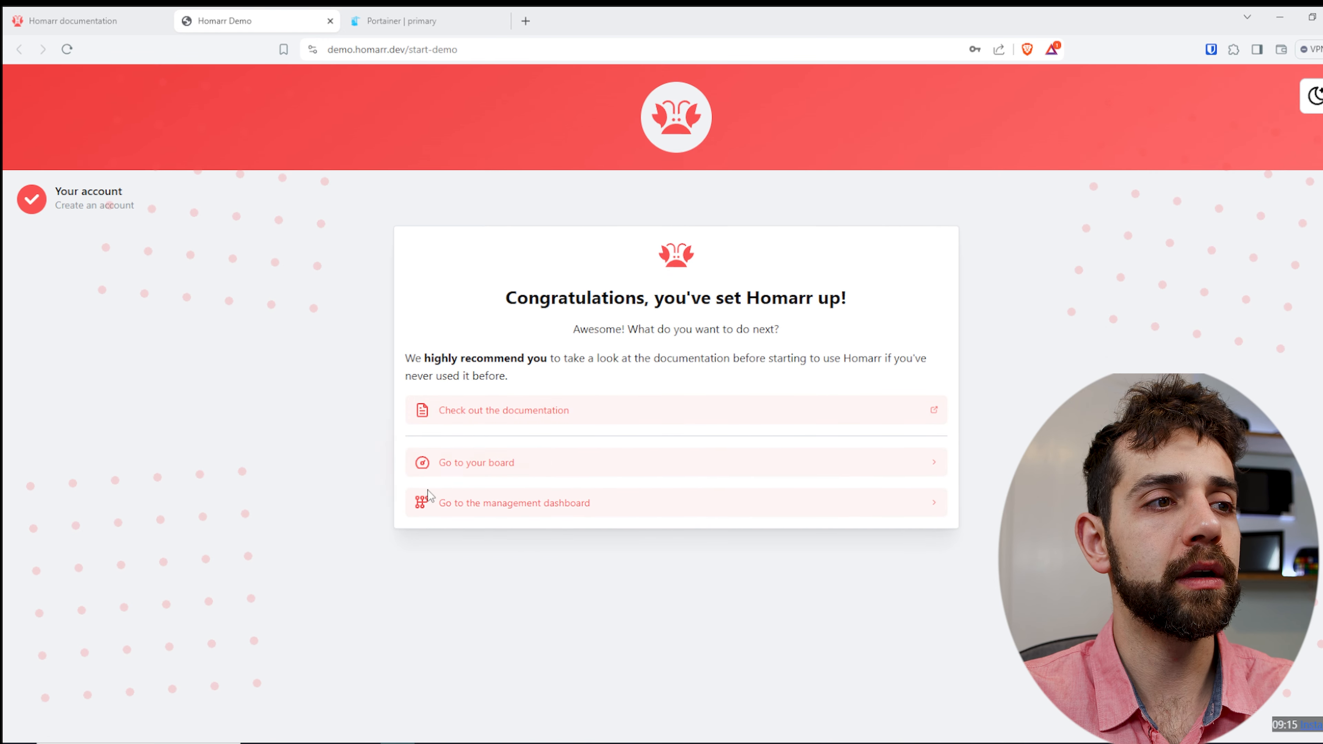
- Go to the demo board and uncheck the "Read the documentation" item in the TODO list
left_click(523, 483)
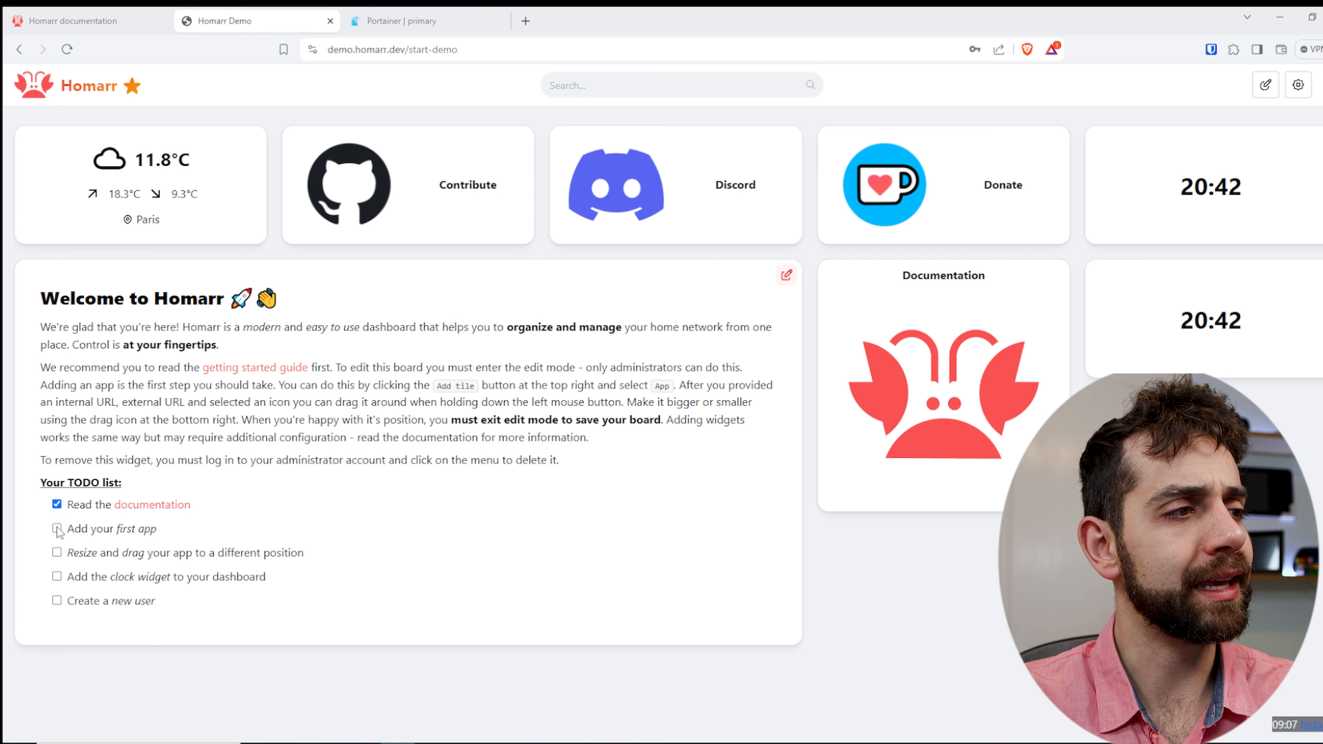
left_click(56, 504)
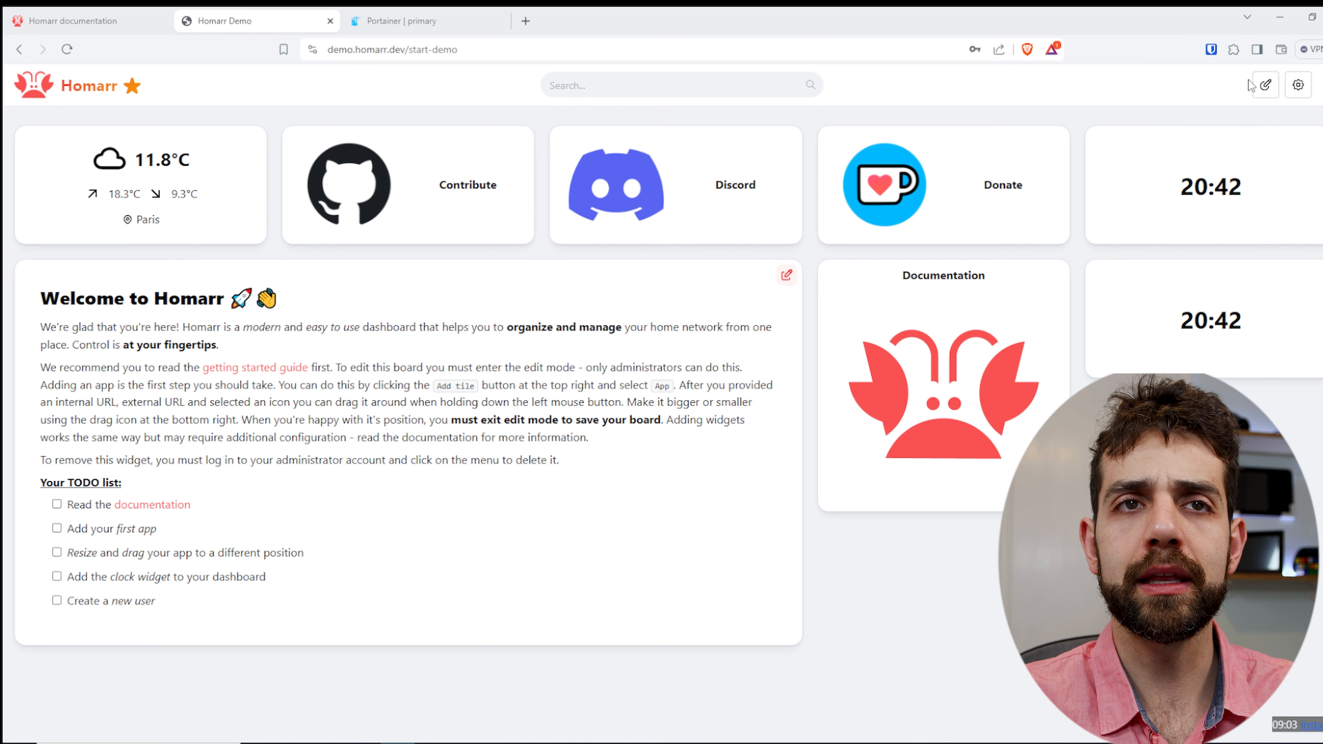
- Enable edit mode on the board and swap the weather widget with the Discord tile in the first row
left_click(1266, 84)
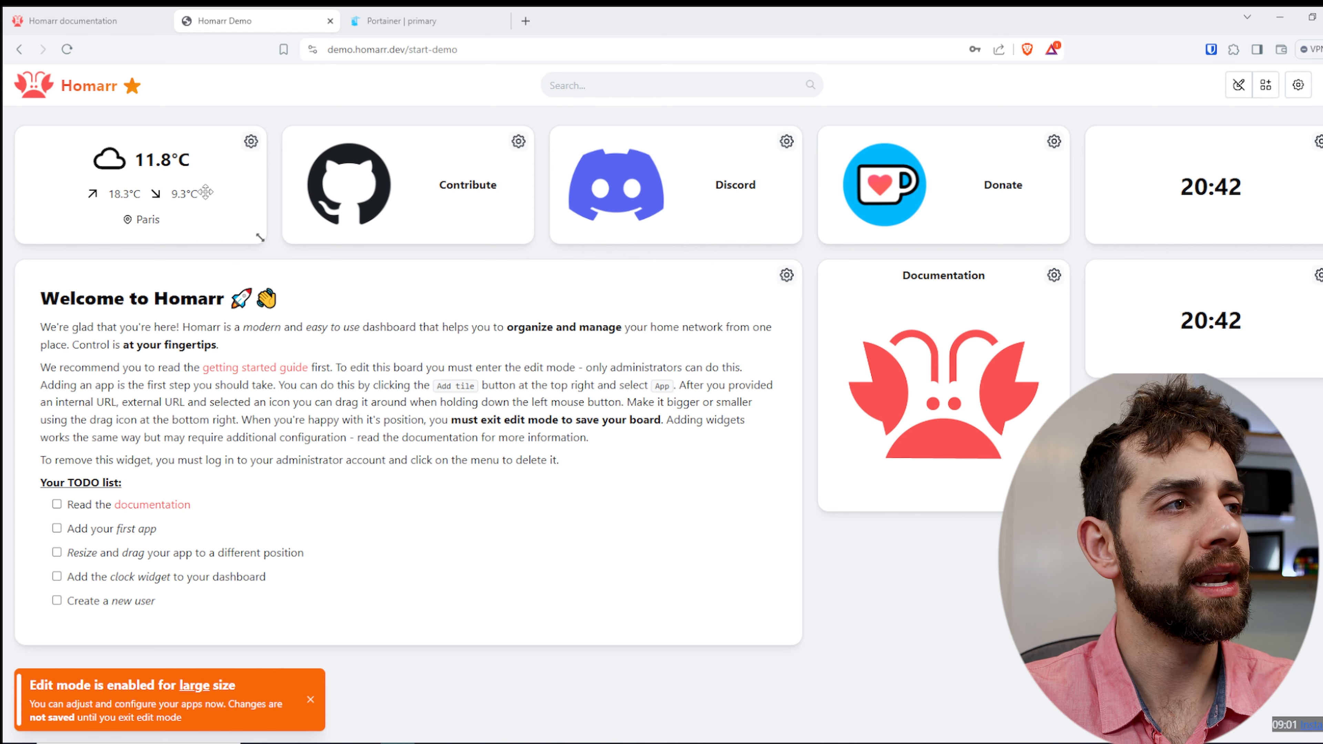
left_click_drag(245, 171, 232, 146)
left_click_drag(570, 508, 701, 410)
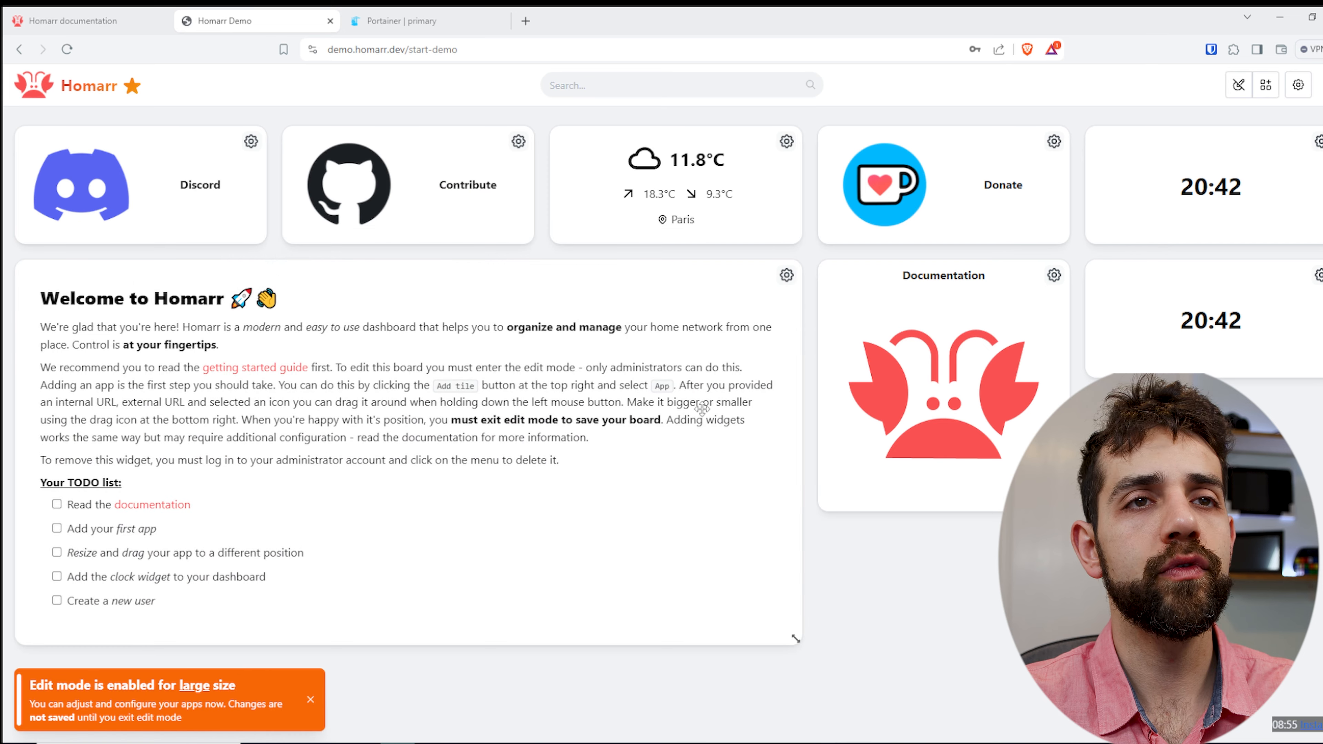
- Change the Discord tile's position to the second slot of the first row and move the Contribute tile into the first slot
left_click(252, 142)
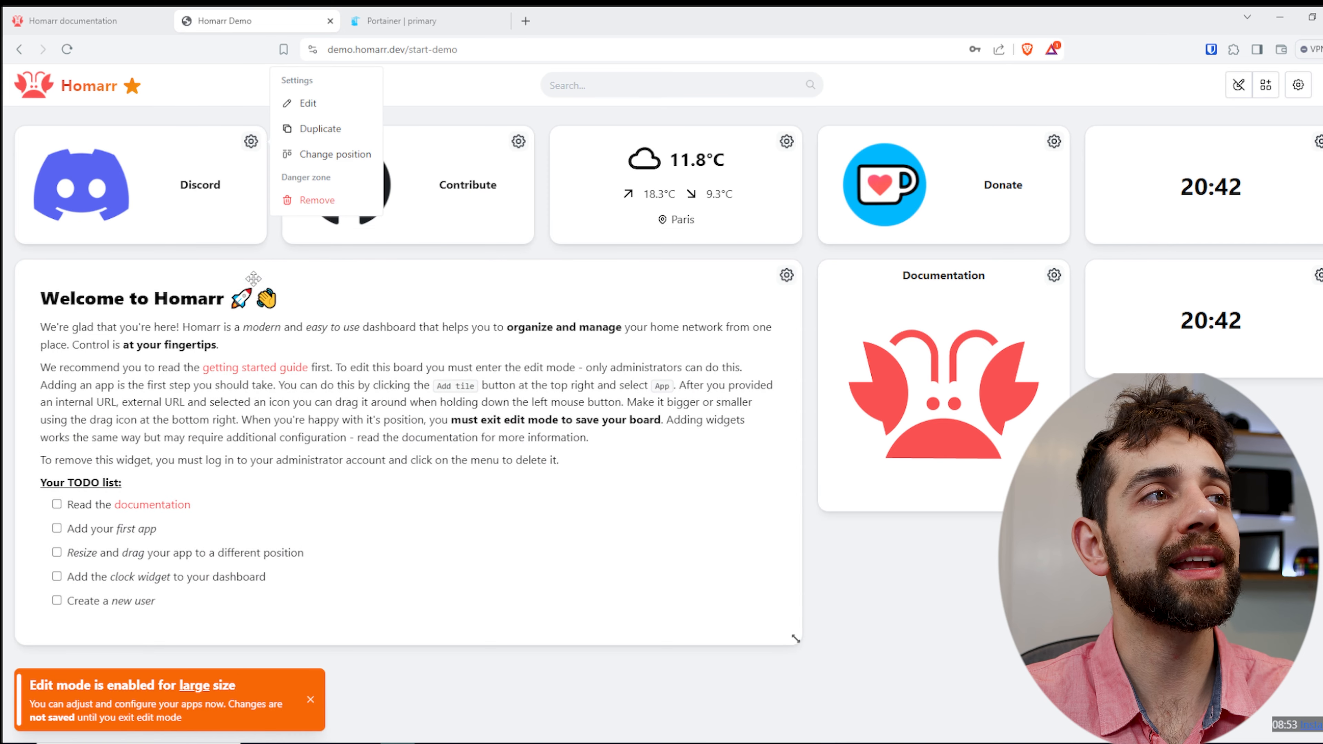
left_click(333, 157)
double_click(580, 178)
type("2")
left_click(825, 289)
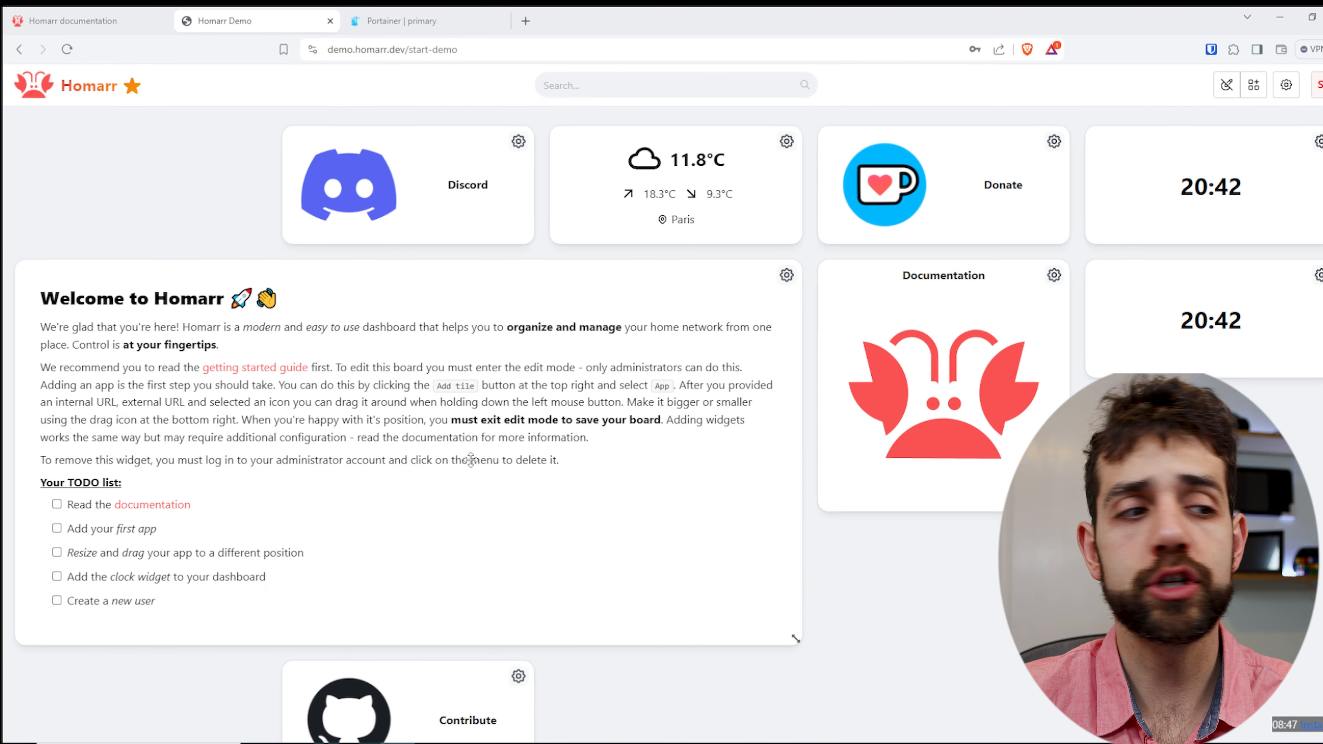
left_click_drag(401, 693, 167, 151)
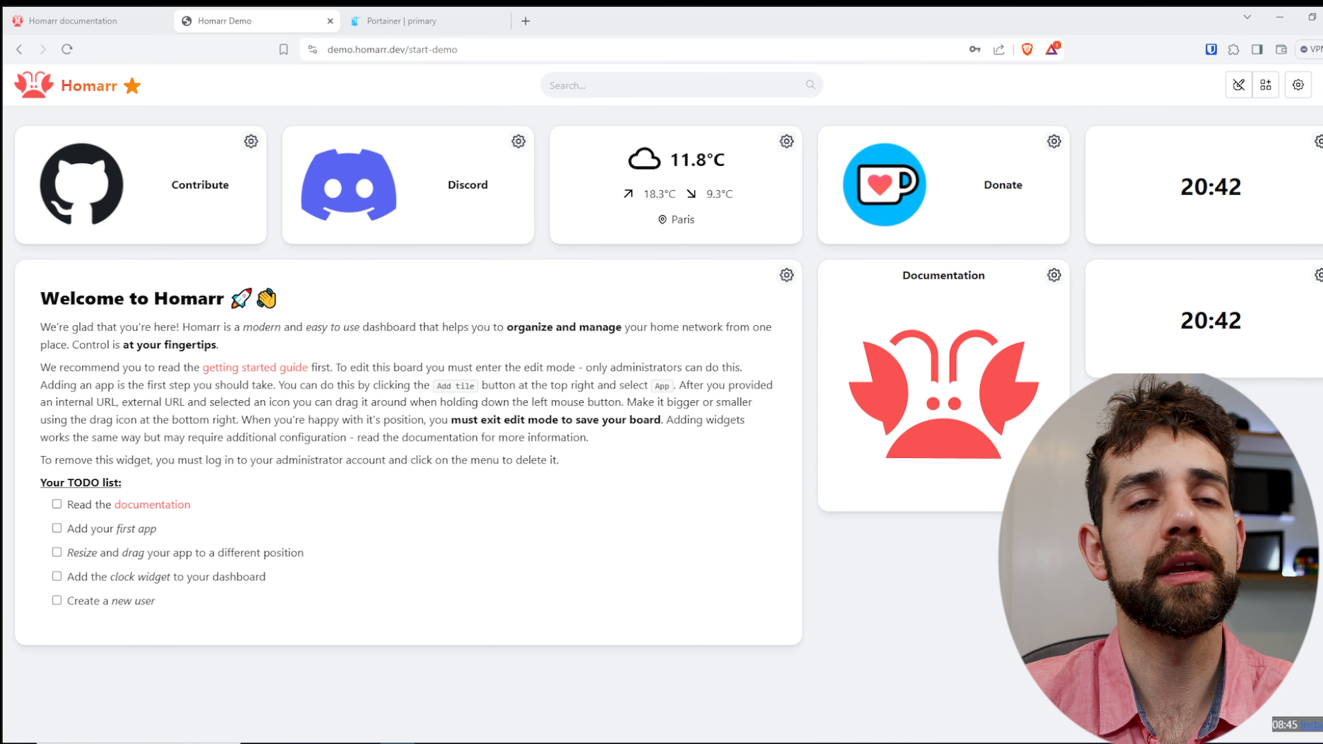
- Fill in a new app tile named "sonarr" and discard it without saving
left_click(1266, 84)
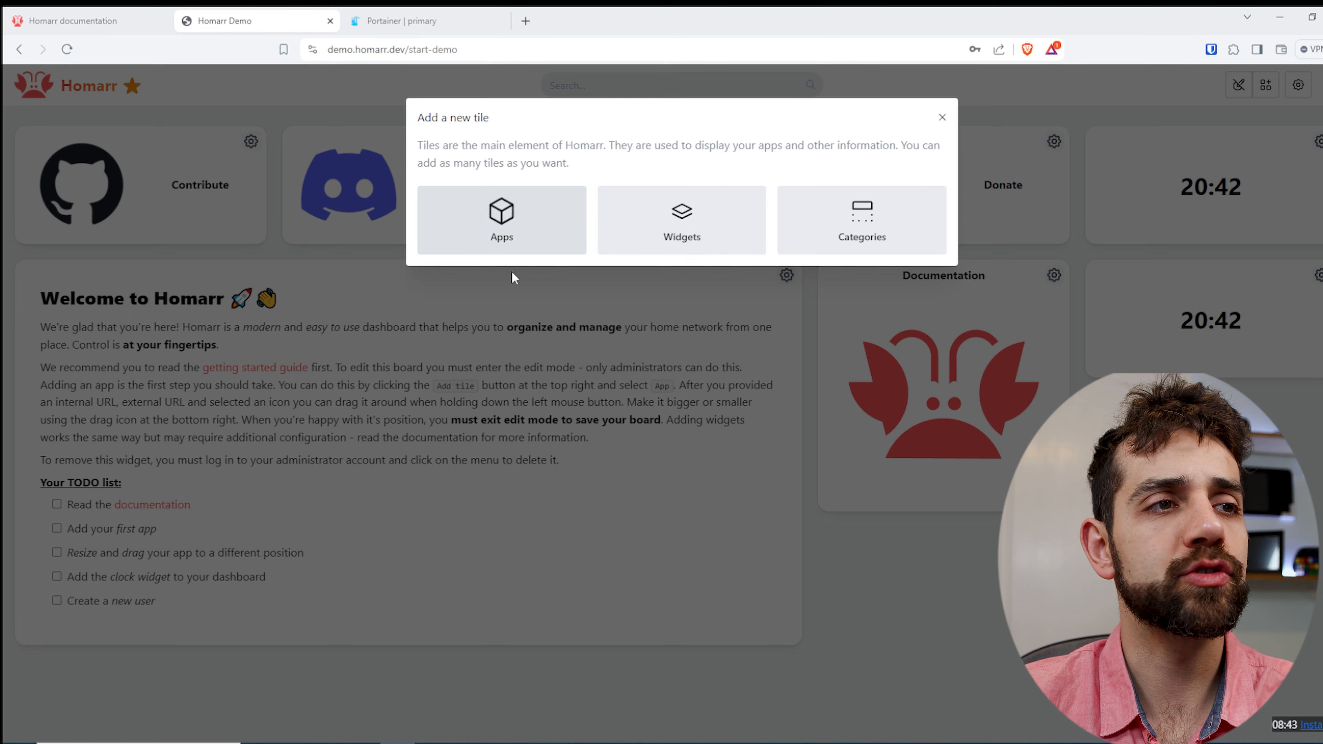
left_click(508, 237)
left_click(554, 423)
left_click(576, 366)
key("BackSpace")
key("BackSpace")
key("BackSpace")
key("BackSpace")
key("BackSpace")
key("BackSpace")
key("BackSpace")
key("BackSpace")
type("sonarr")
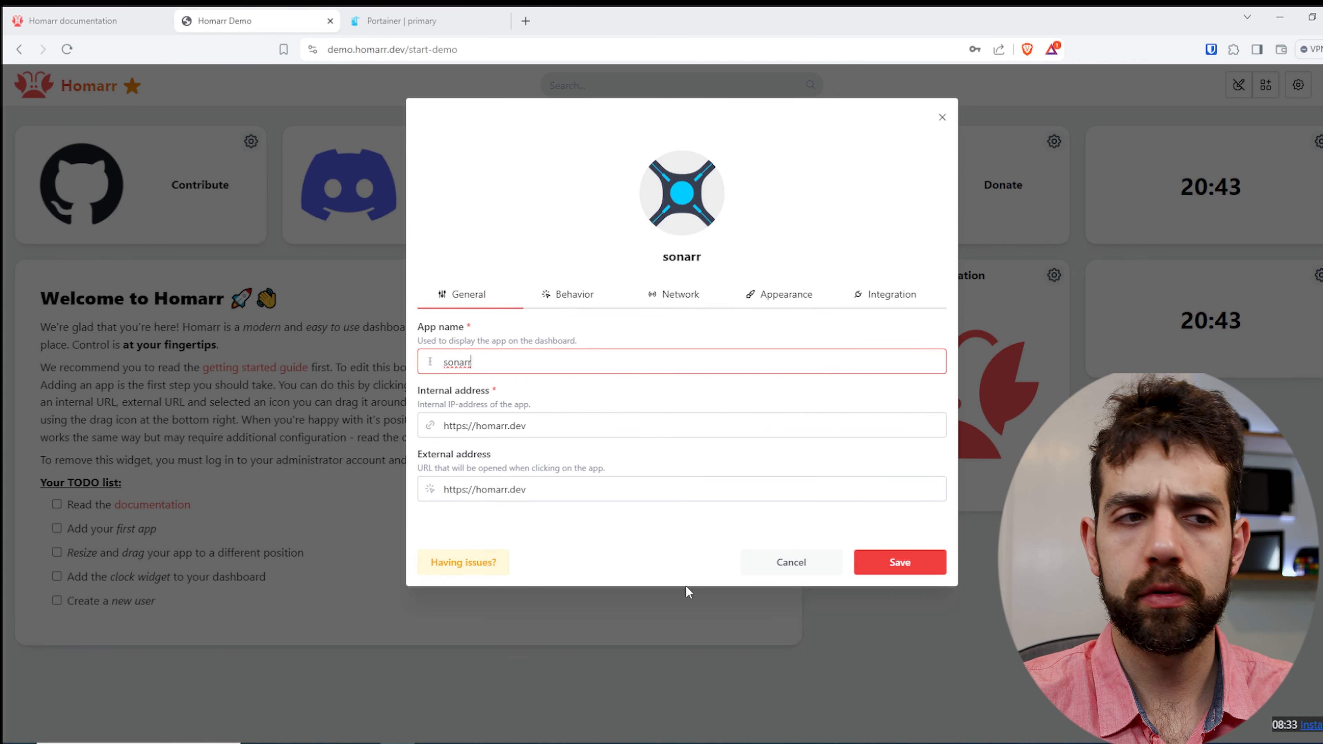
left_click(796, 569)
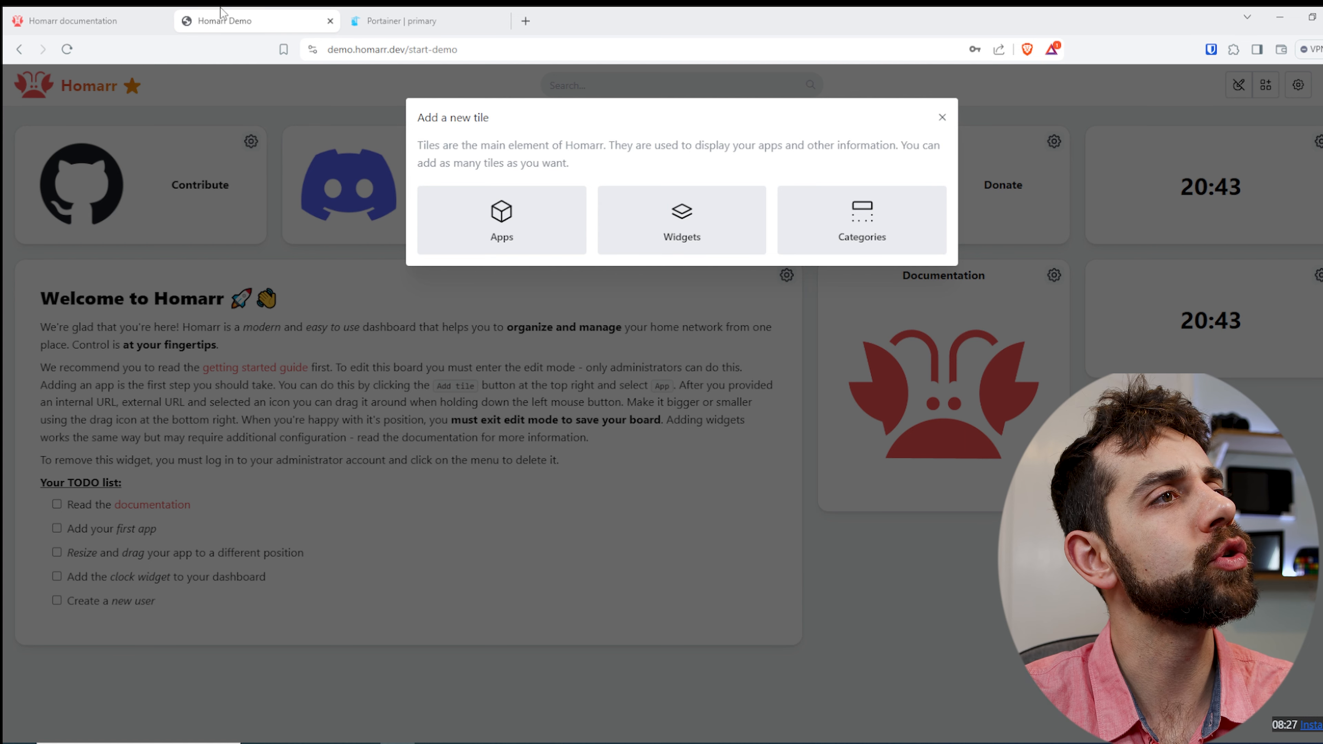
- Close the Homarr demo and open the install documentation from the Homarr homepage
left_click(330, 22)
left_click(83, 17)
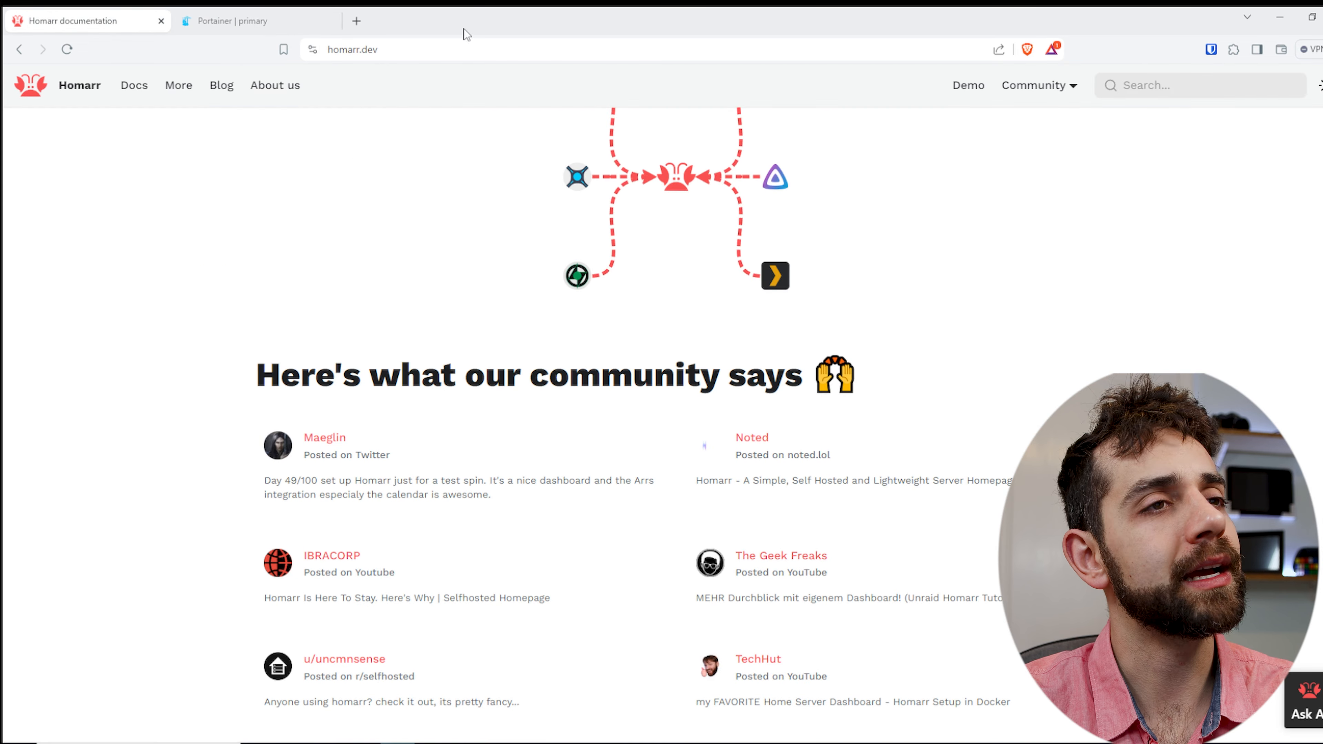
scroll(657, 531, "up", 15)
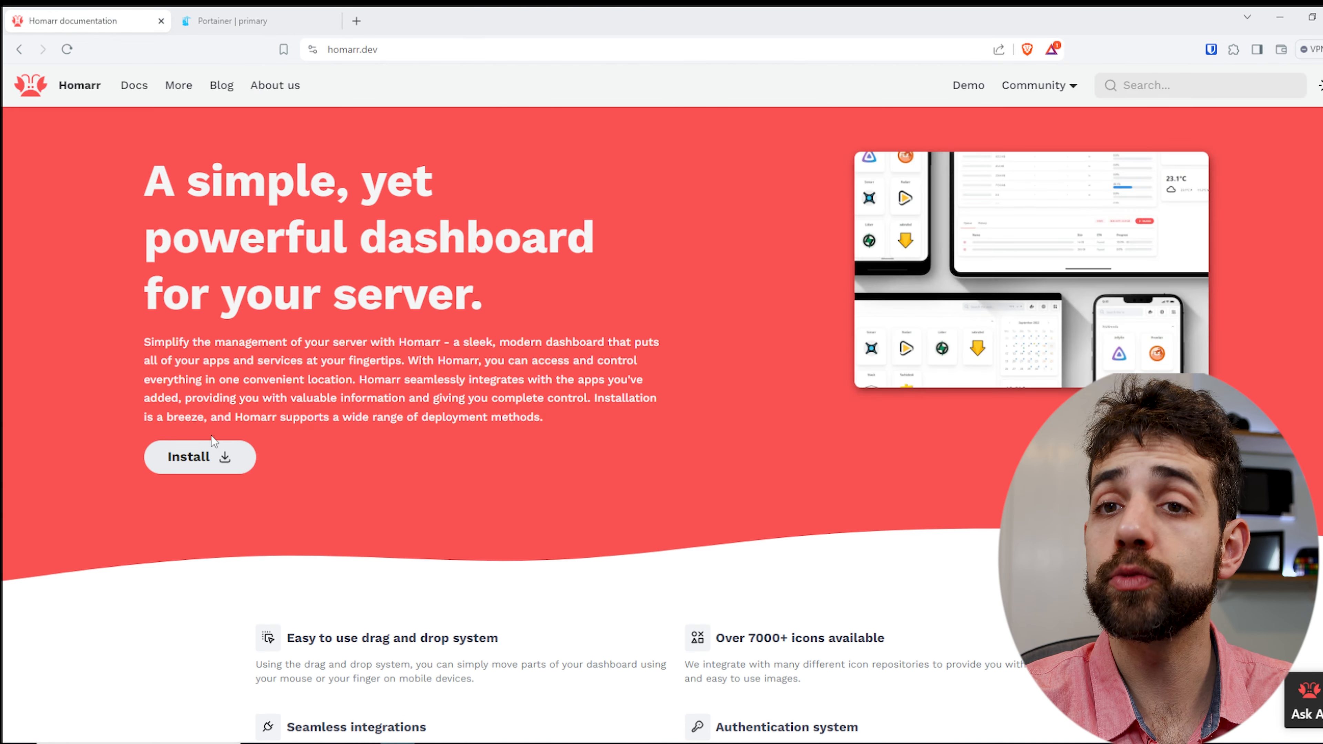
left_click(191, 460)
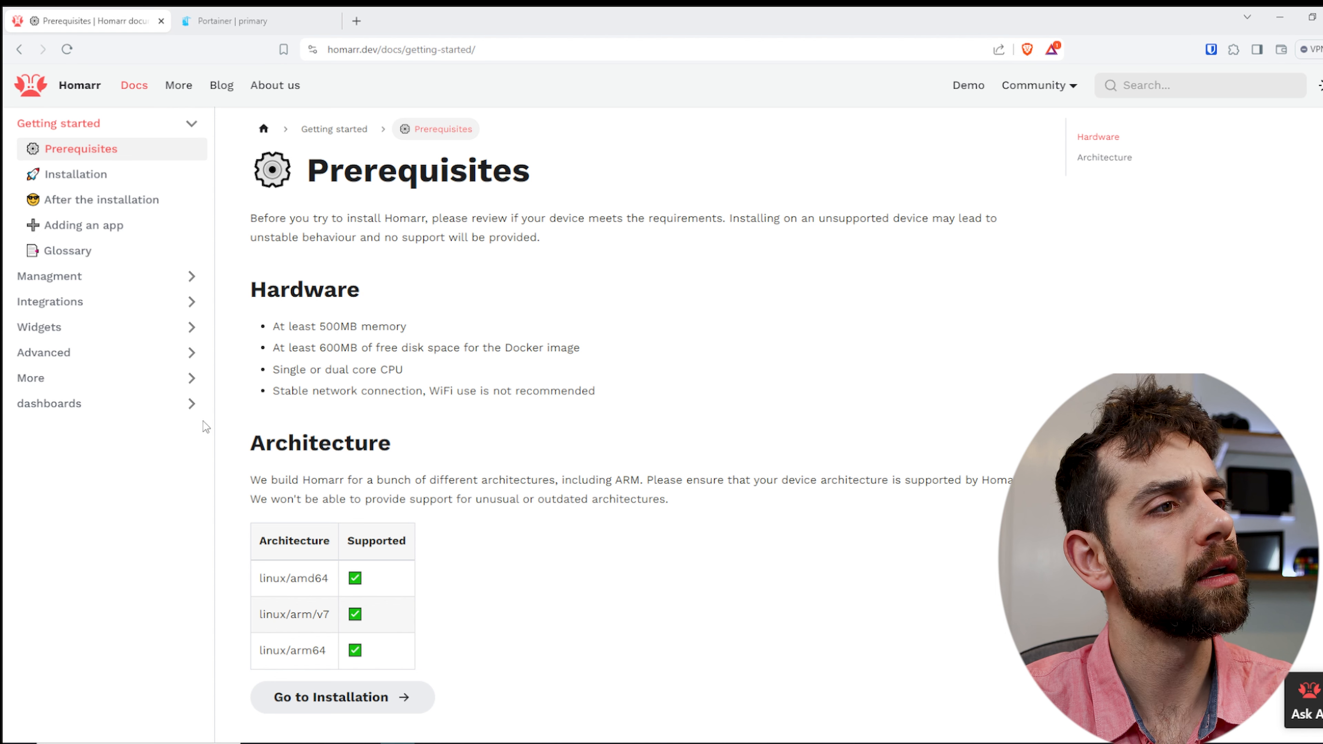
- Read through Homarr's hardware prerequisites and its table of supported architectures
left_click_drag(285, 328, 432, 334)
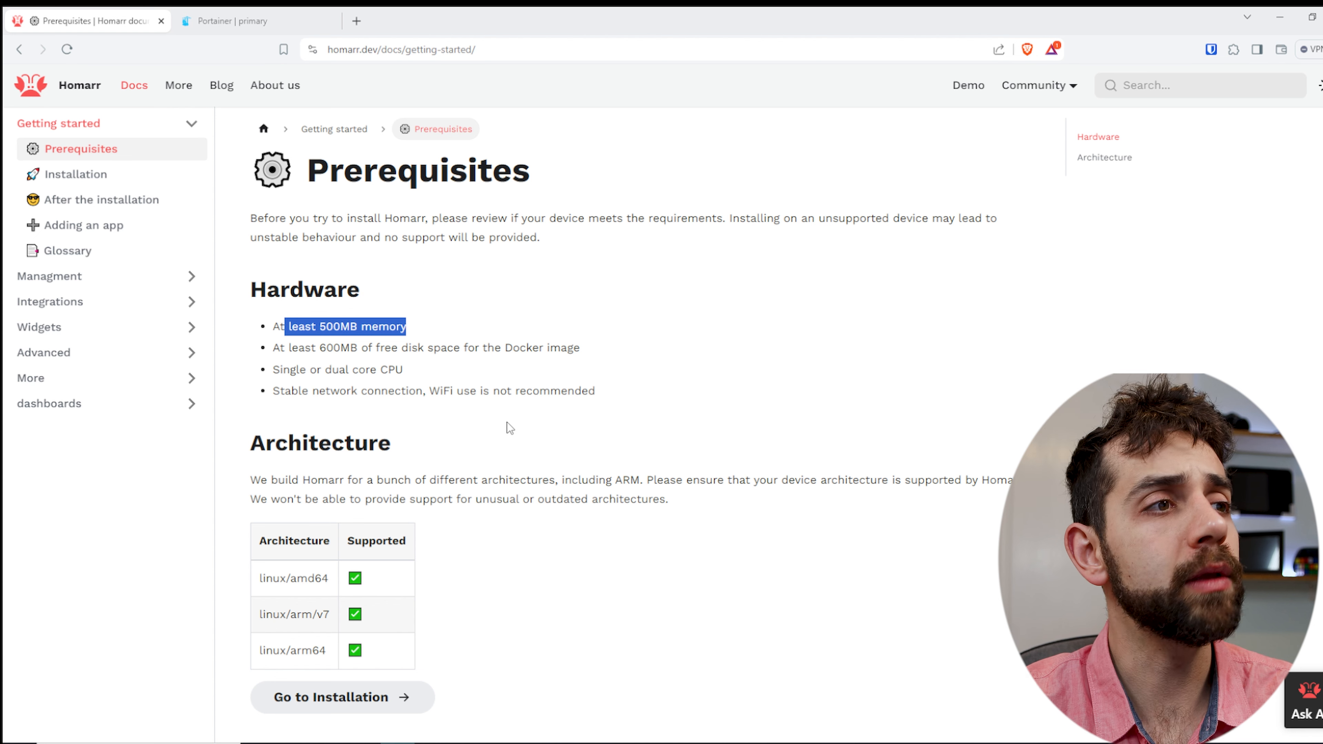
left_click_drag(291, 347, 450, 346)
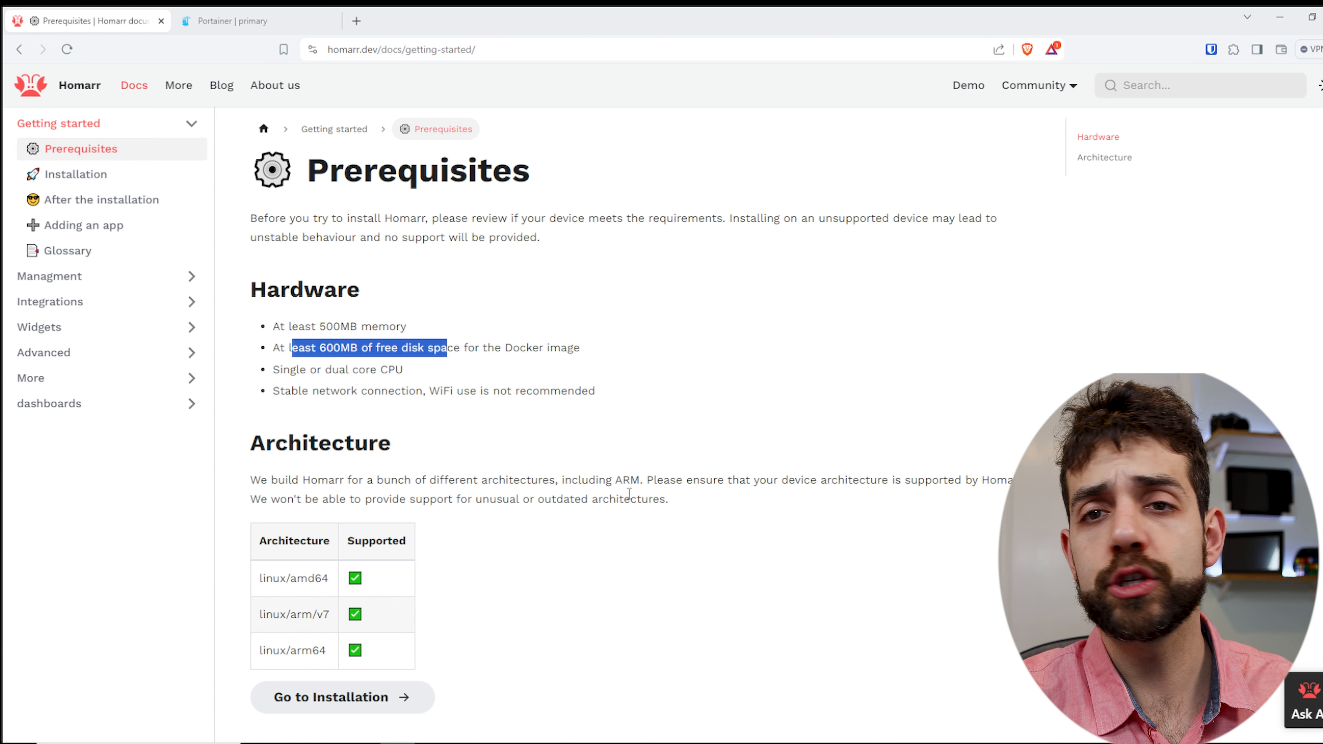
left_click_drag(280, 369, 387, 370)
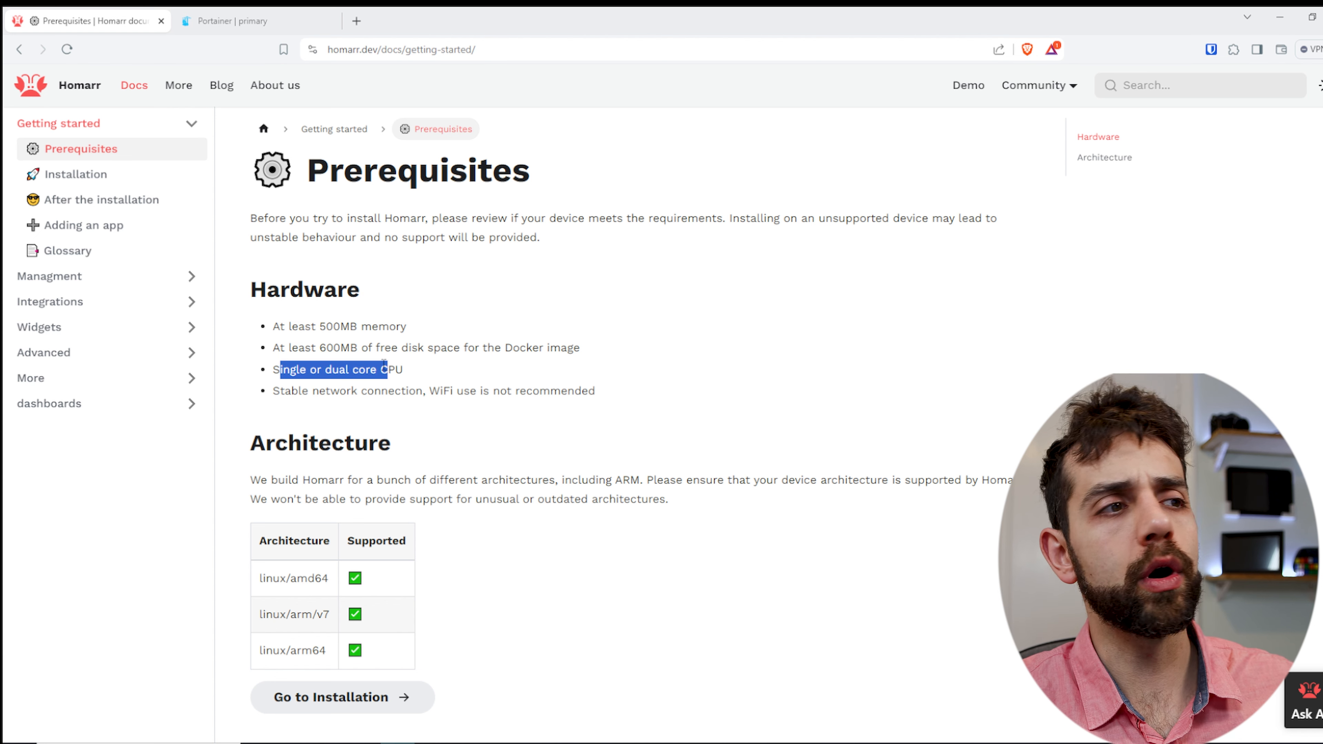
left_click_drag(319, 390, 654, 408)
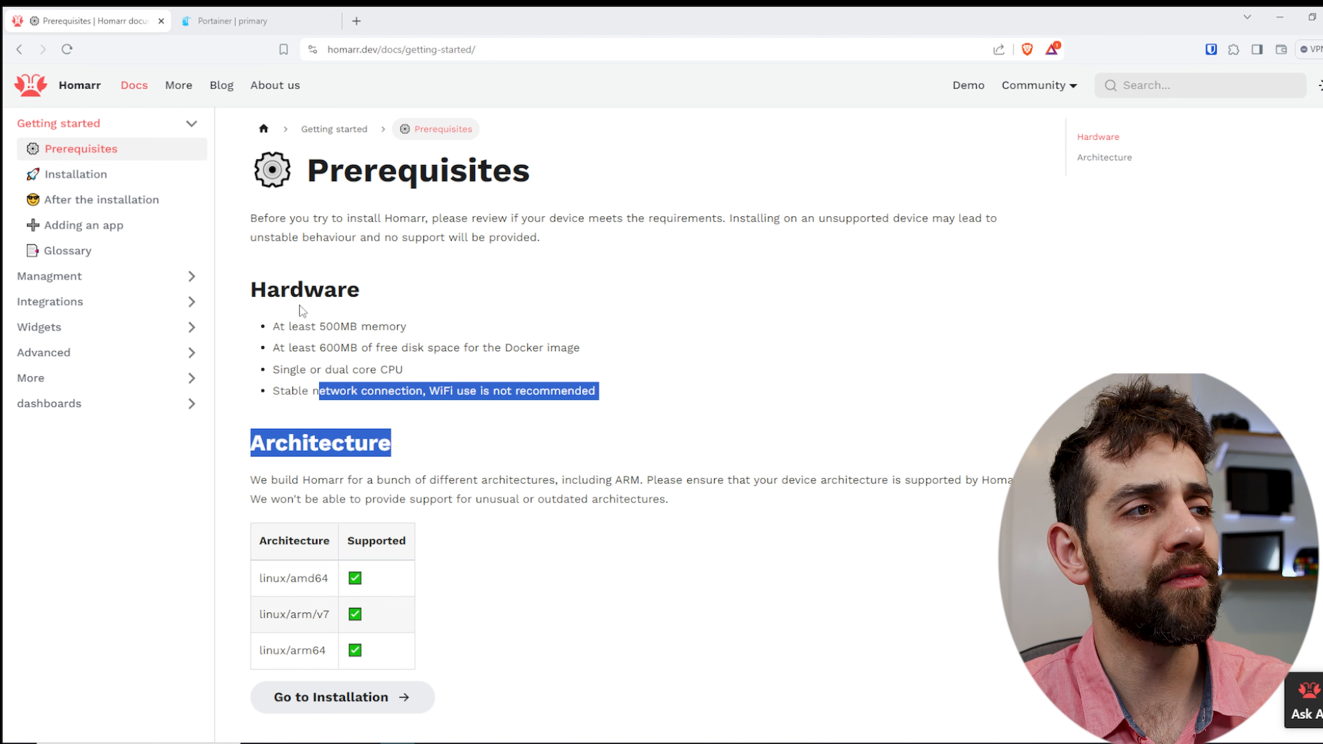
scroll(245, 289, "down", 3)
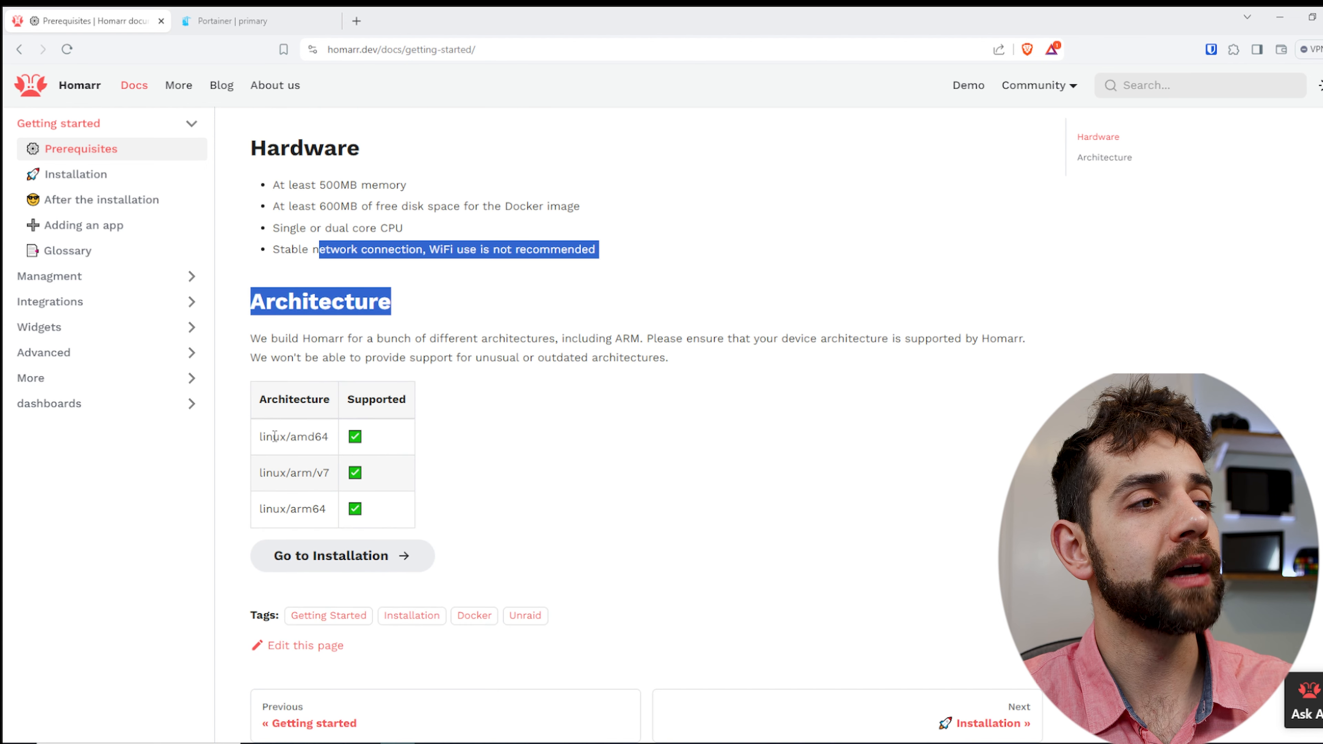
left_click_drag(296, 436, 320, 435)
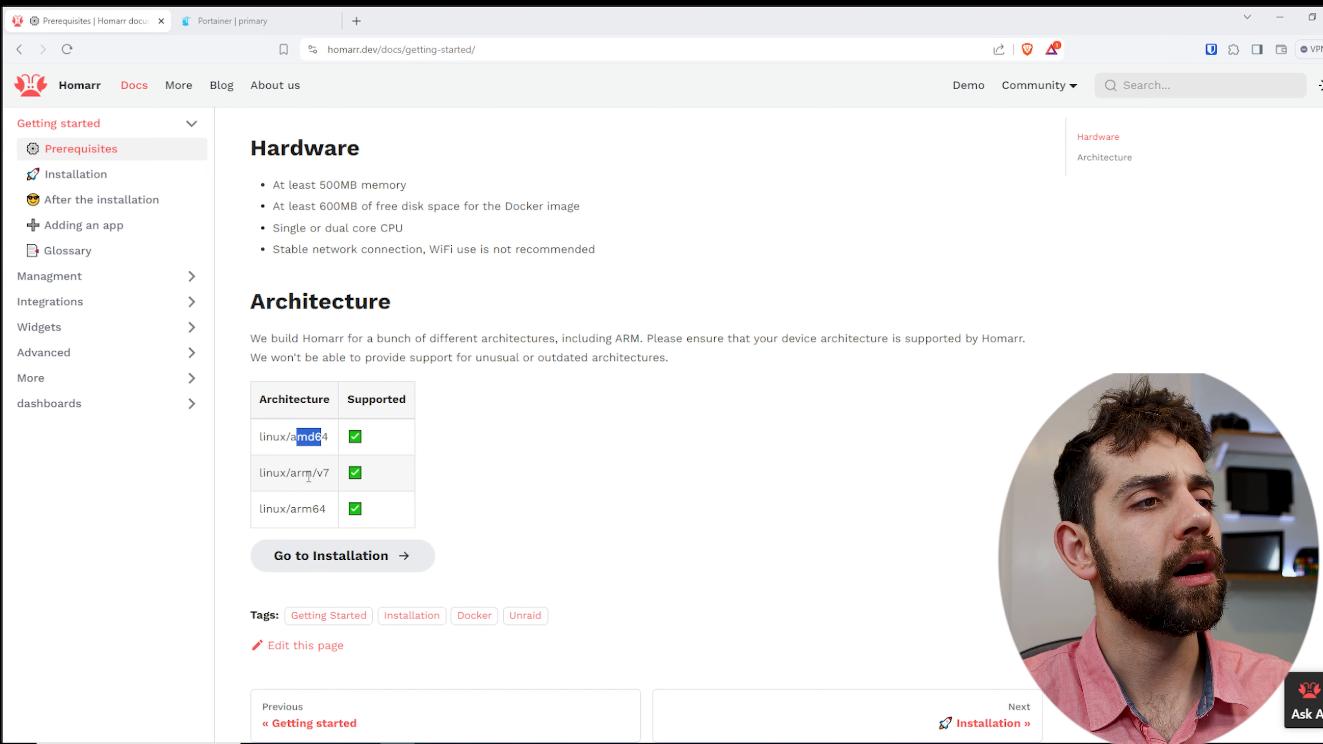
left_click_drag(296, 482, 361, 487)
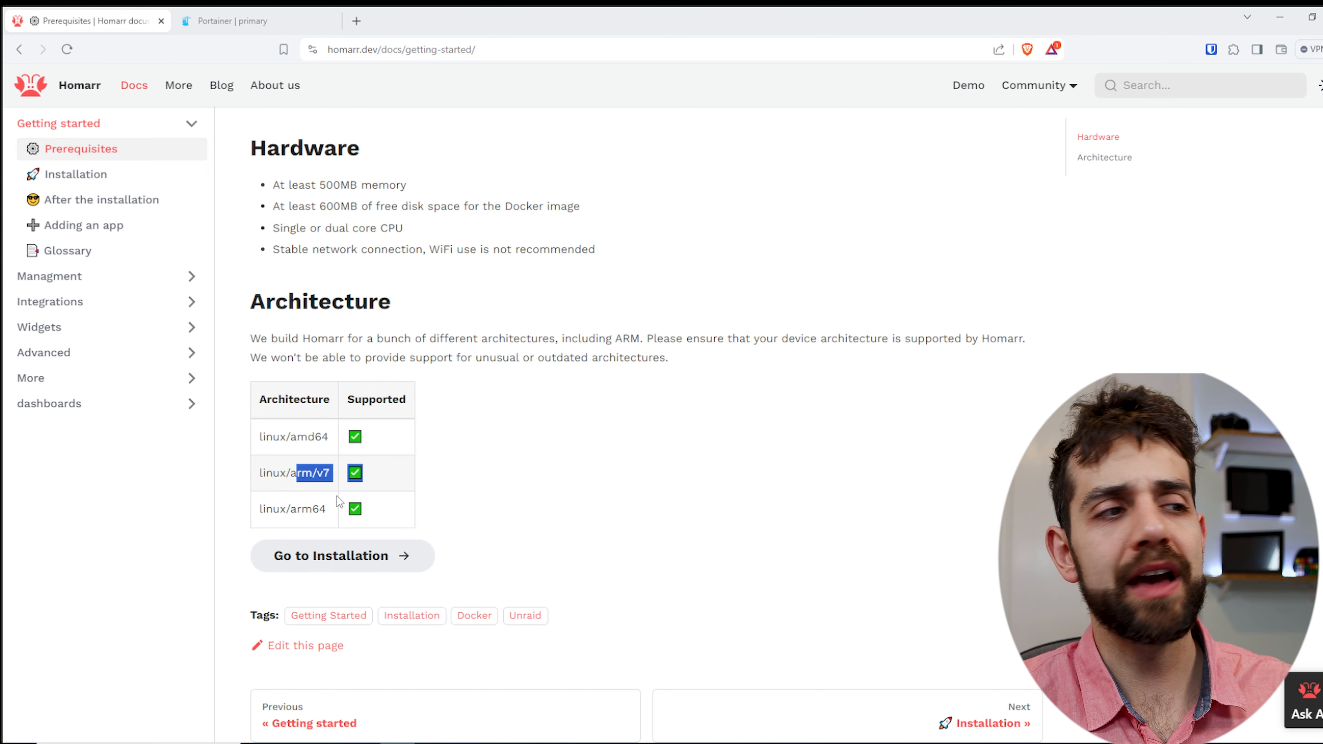
left_click_drag(291, 508, 323, 508)
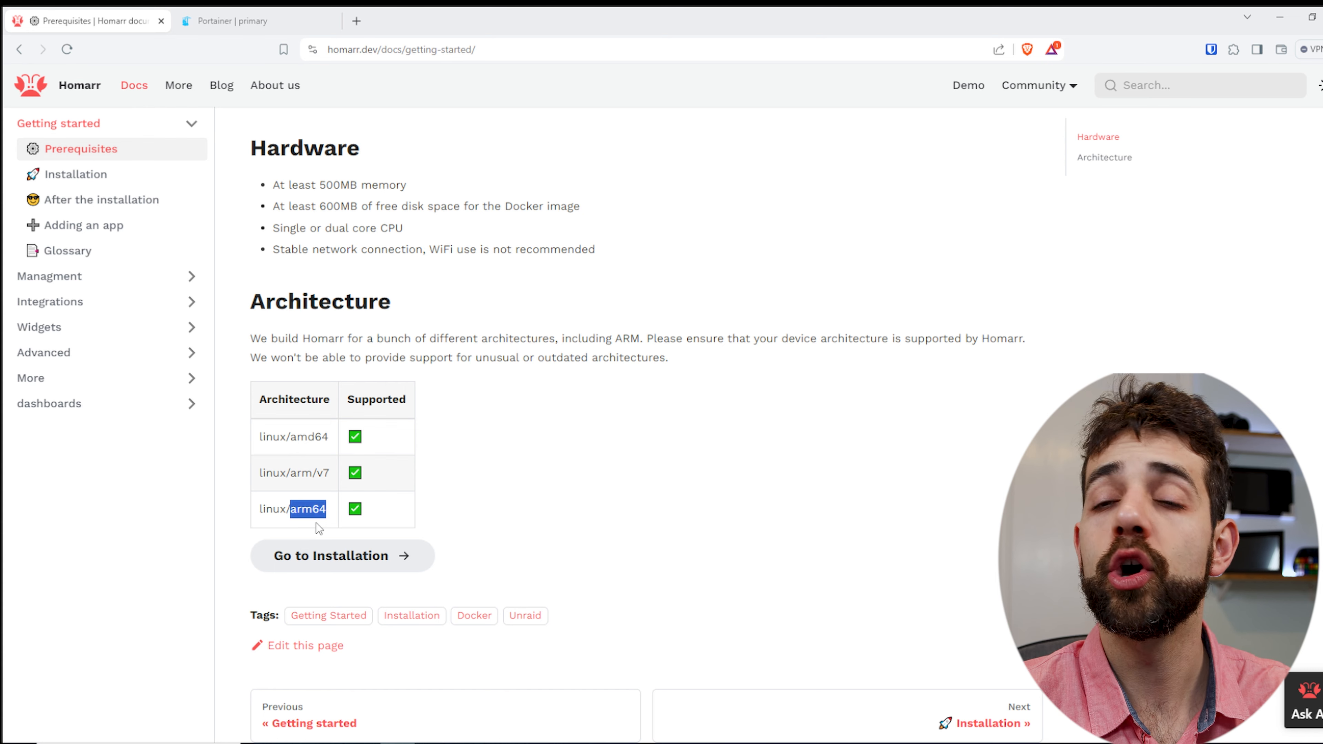
- Open the Installation guide and highlight the Docker Compose heading
left_click(348, 567)
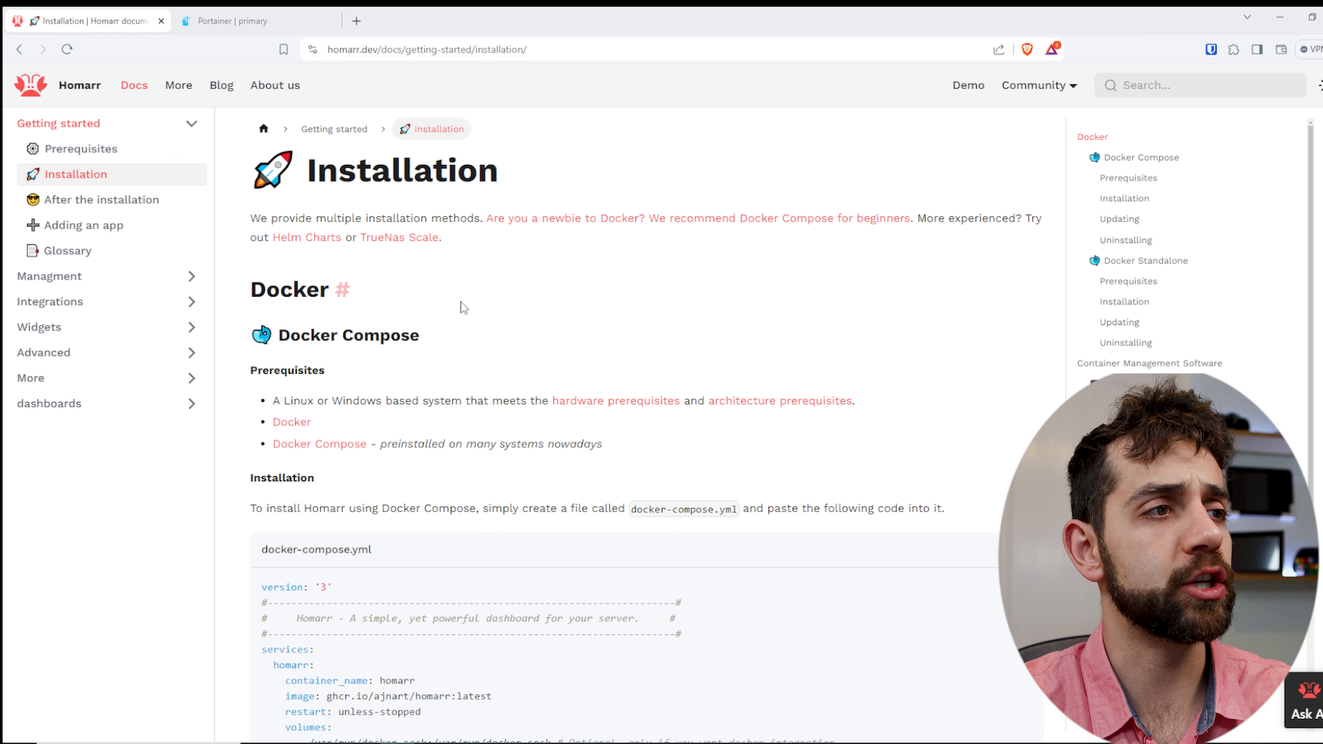
scroll(461, 308, "down", 3)
left_click_drag(412, 195, 301, 195)
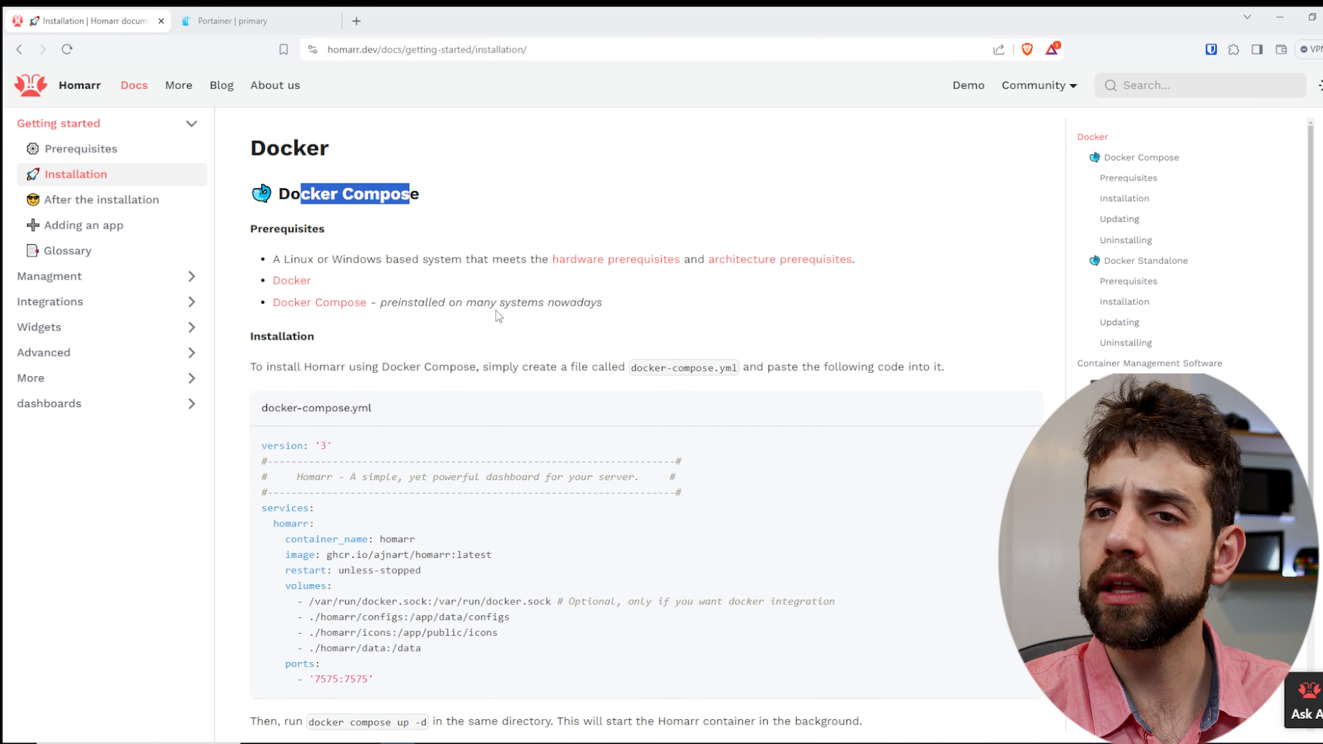
- Read through the Docker Compose, Docker Standalone and Portainer Stacks sections of the Installation guide
scroll(504, 305, "down", 1)
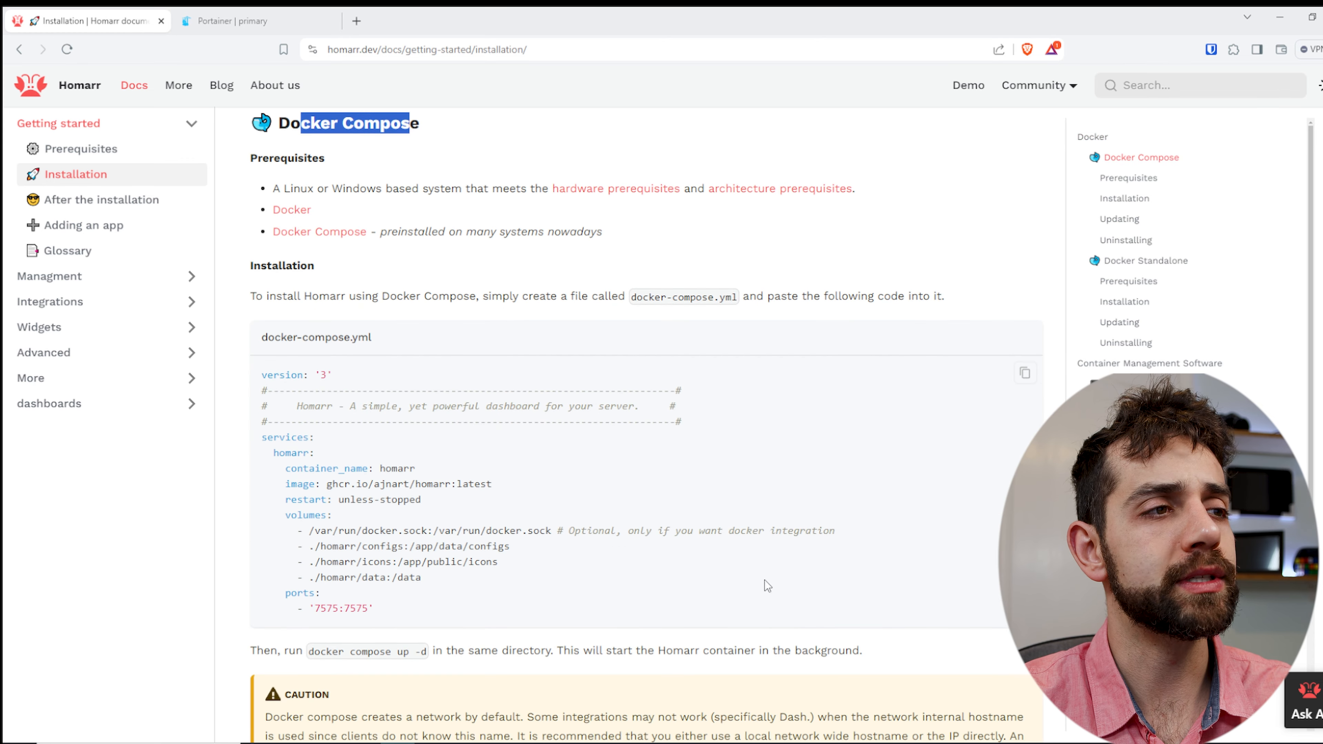
scroll(387, 609, "down", 12)
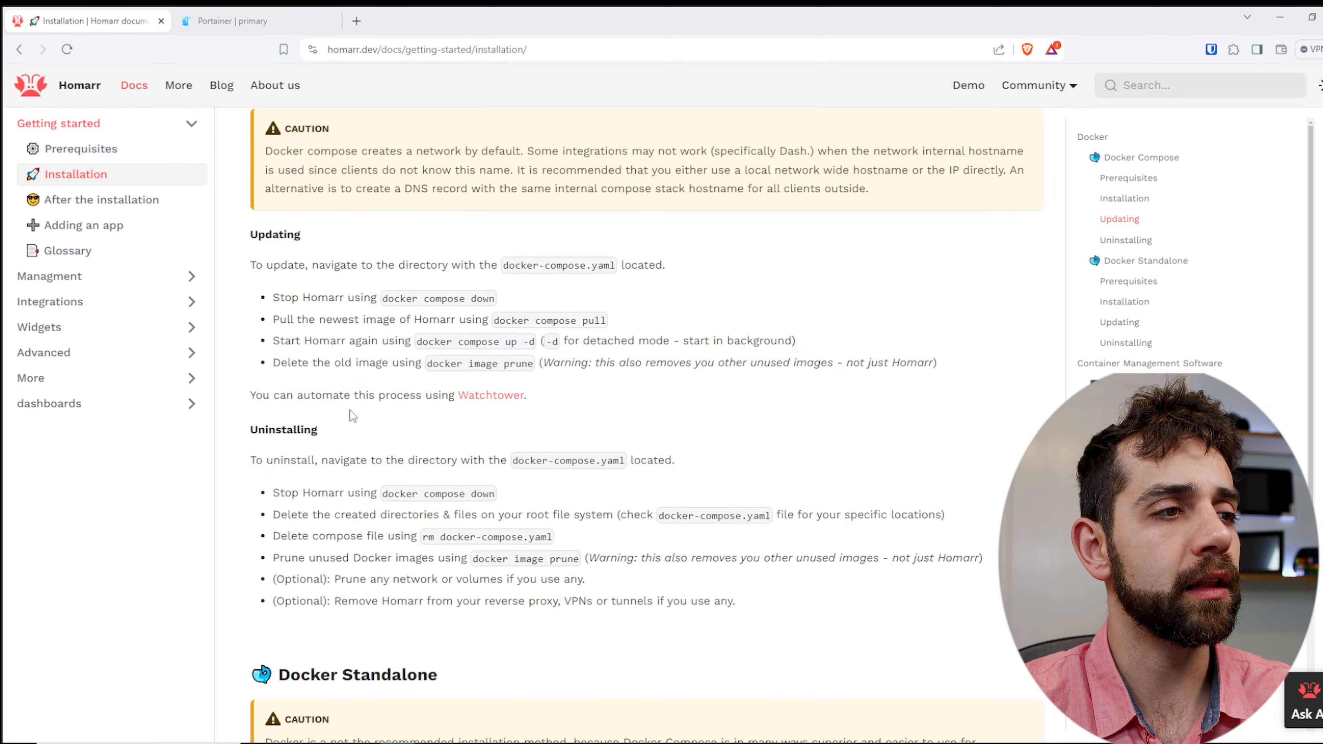
scroll(351, 412, "down", 12)
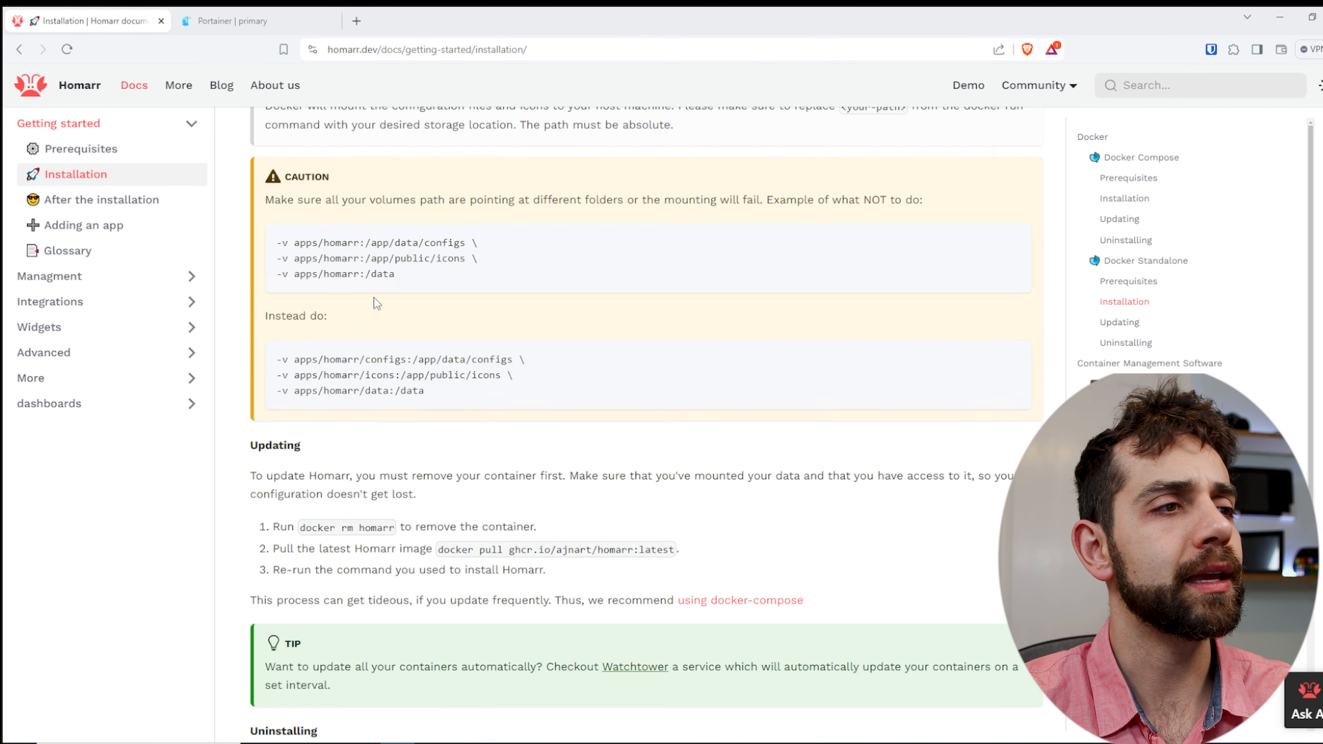
scroll(380, 340, "down", 10)
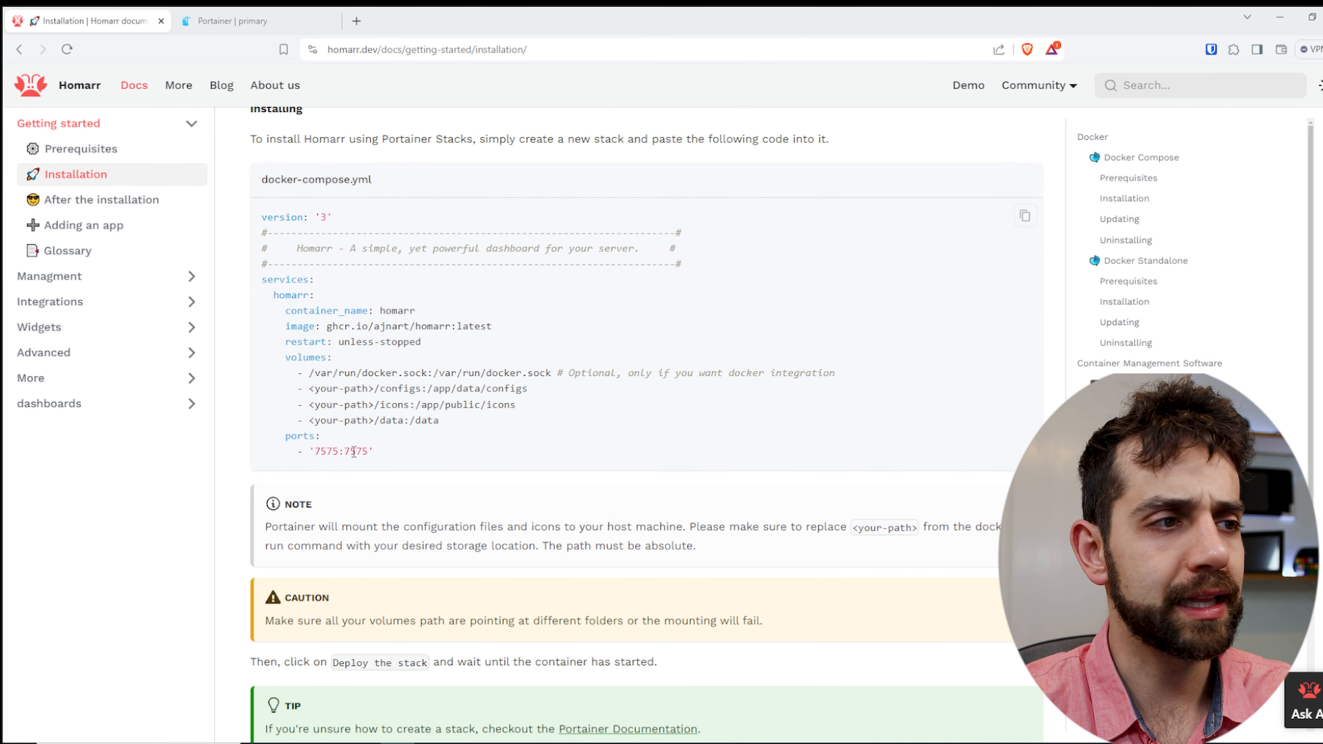
scroll(607, 542, "up", 5)
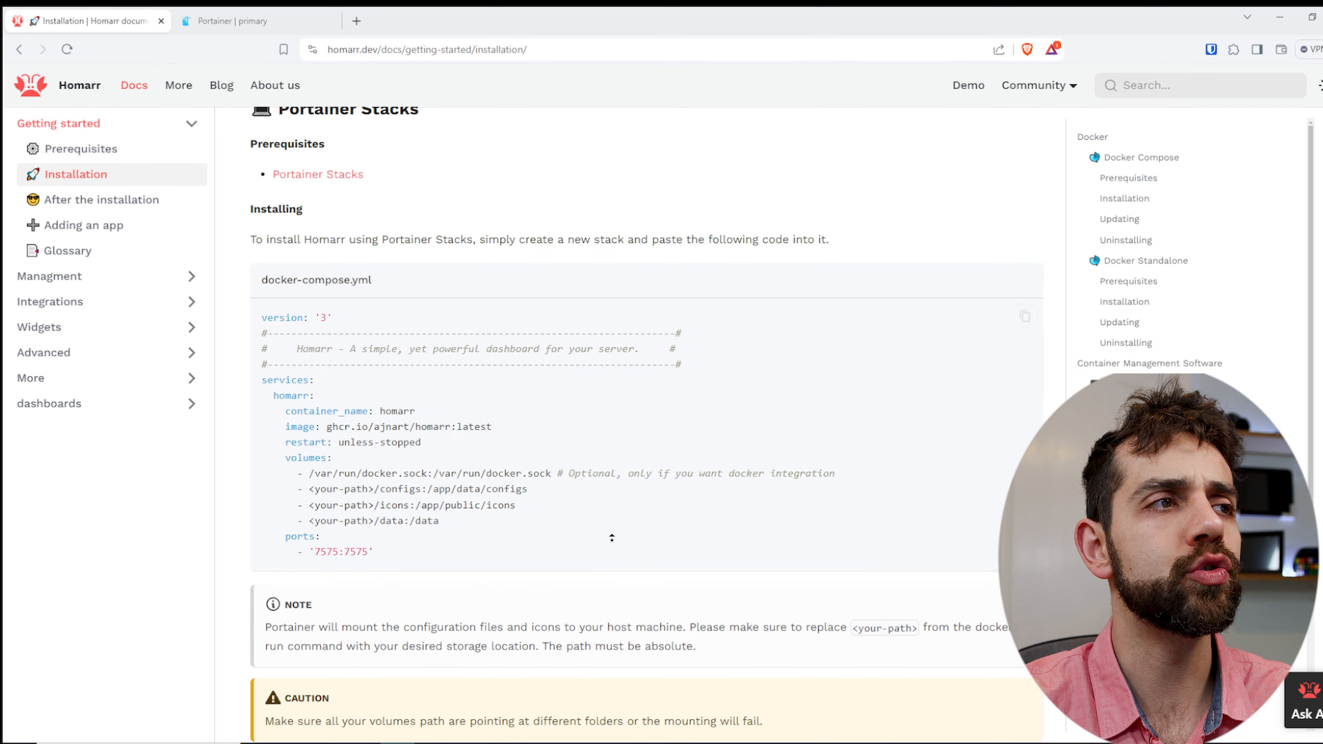
scroll(607, 541, "up", 6)
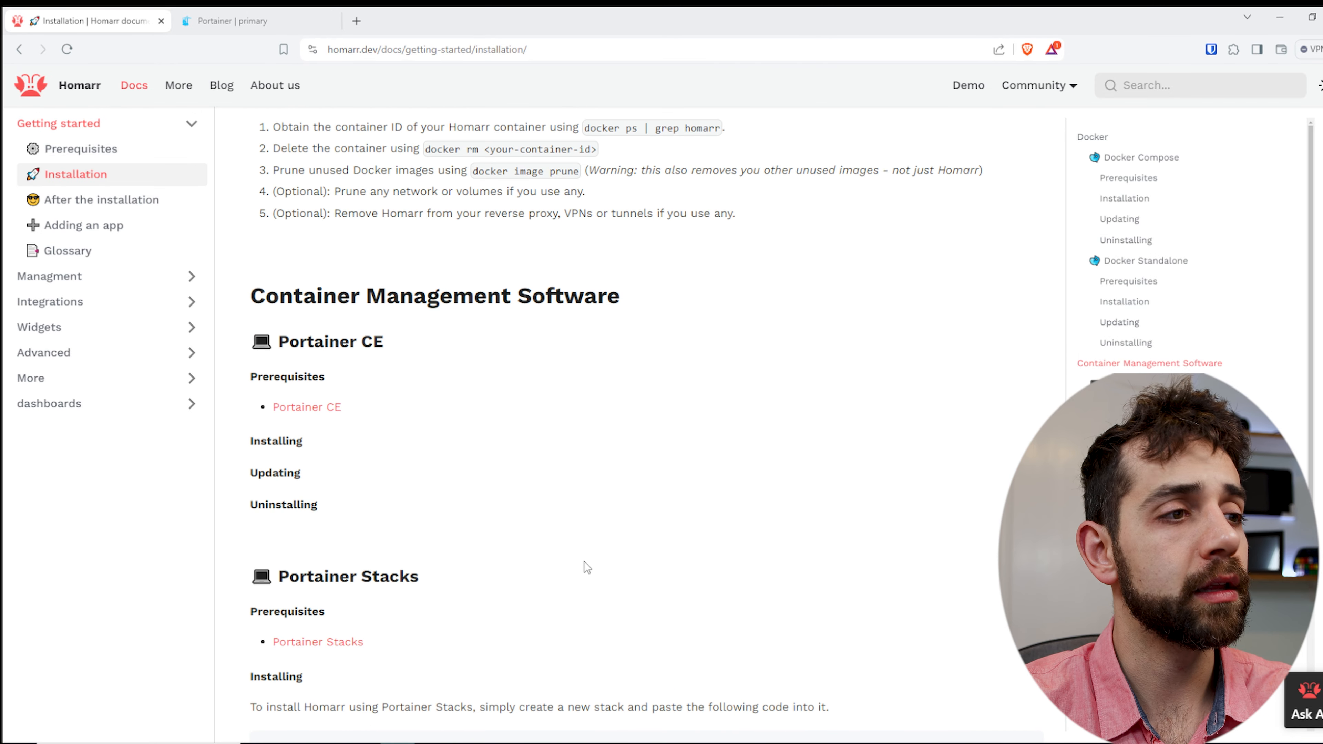
scroll(576, 569, "down", 3)
left_click_drag(299, 435, 410, 435)
scroll(483, 555, "down", 7)
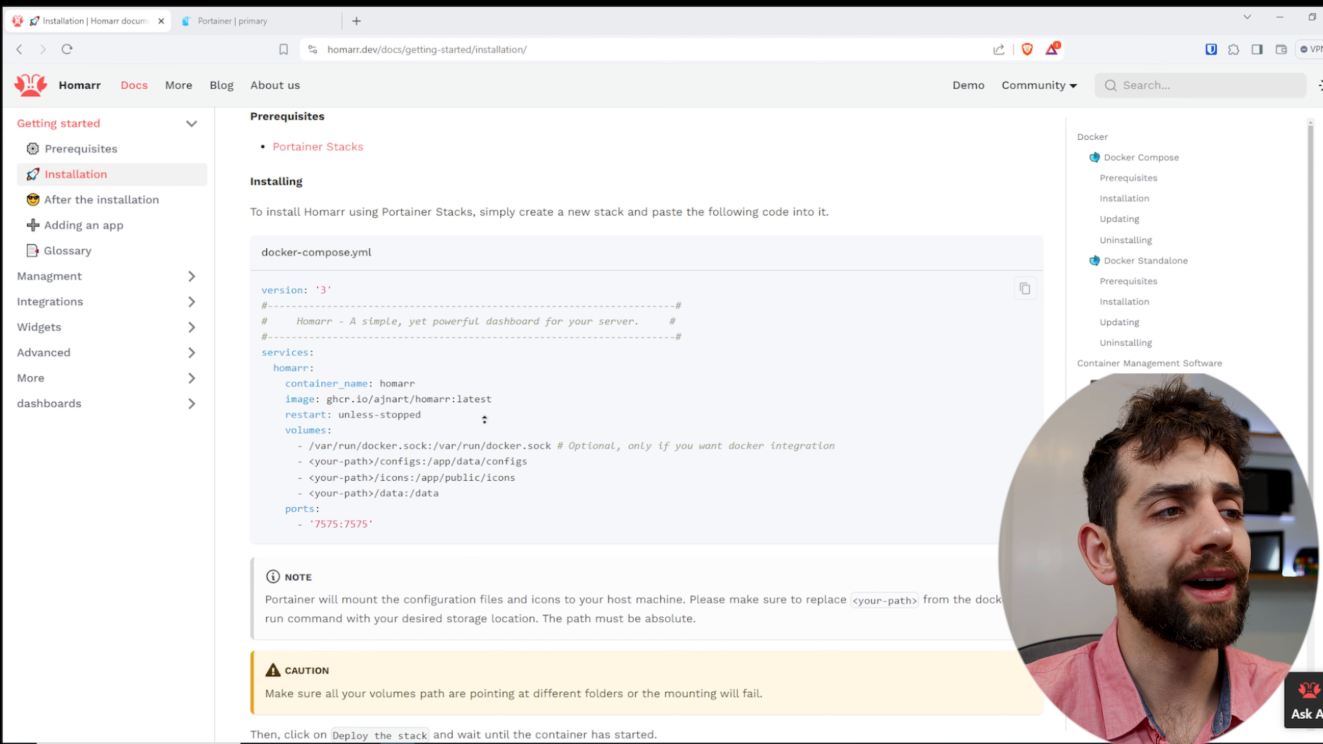
- Copy the full docker-compose.yml code from the Docker Compose installation section
scroll(493, 260, "up", 20)
scroll(605, 443, "down", 7)
left_click_drag(453, 467, 254, 236)
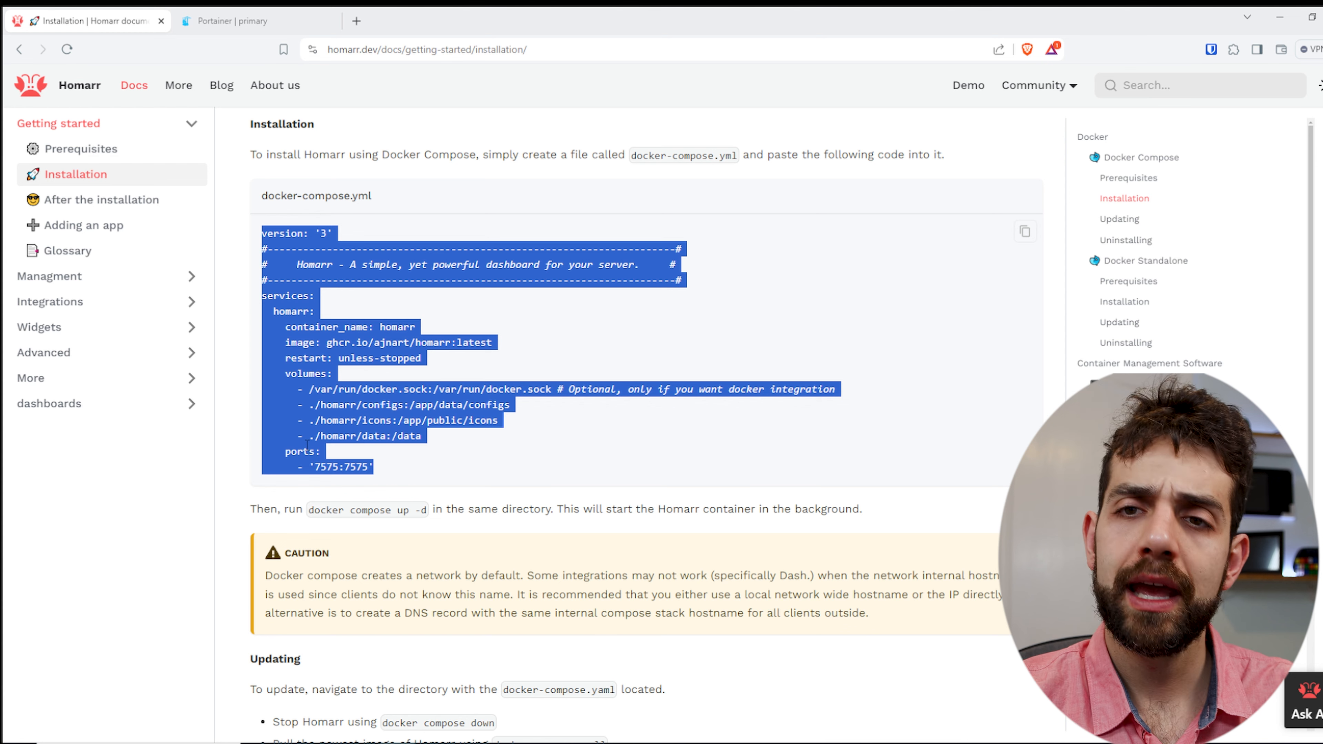
scroll(227, 323, "up", 4)
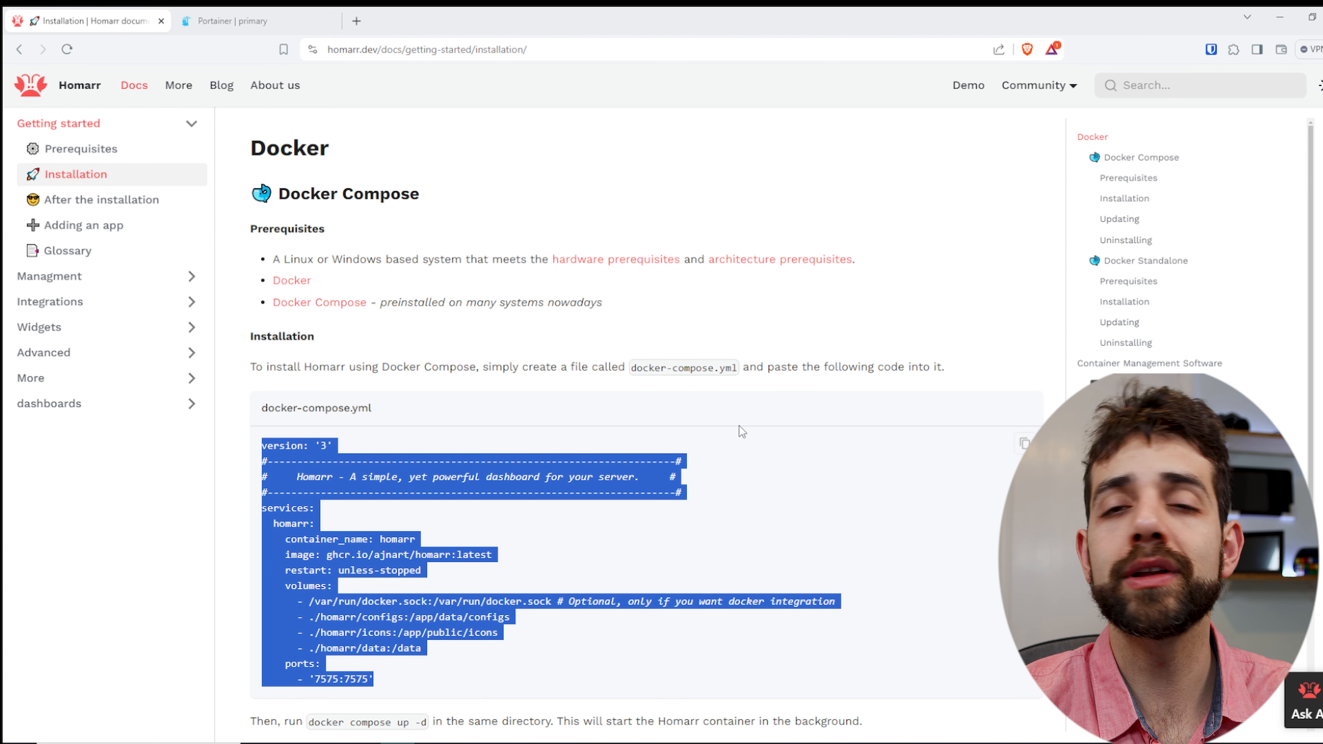
scroll(659, 454, "down", 1)
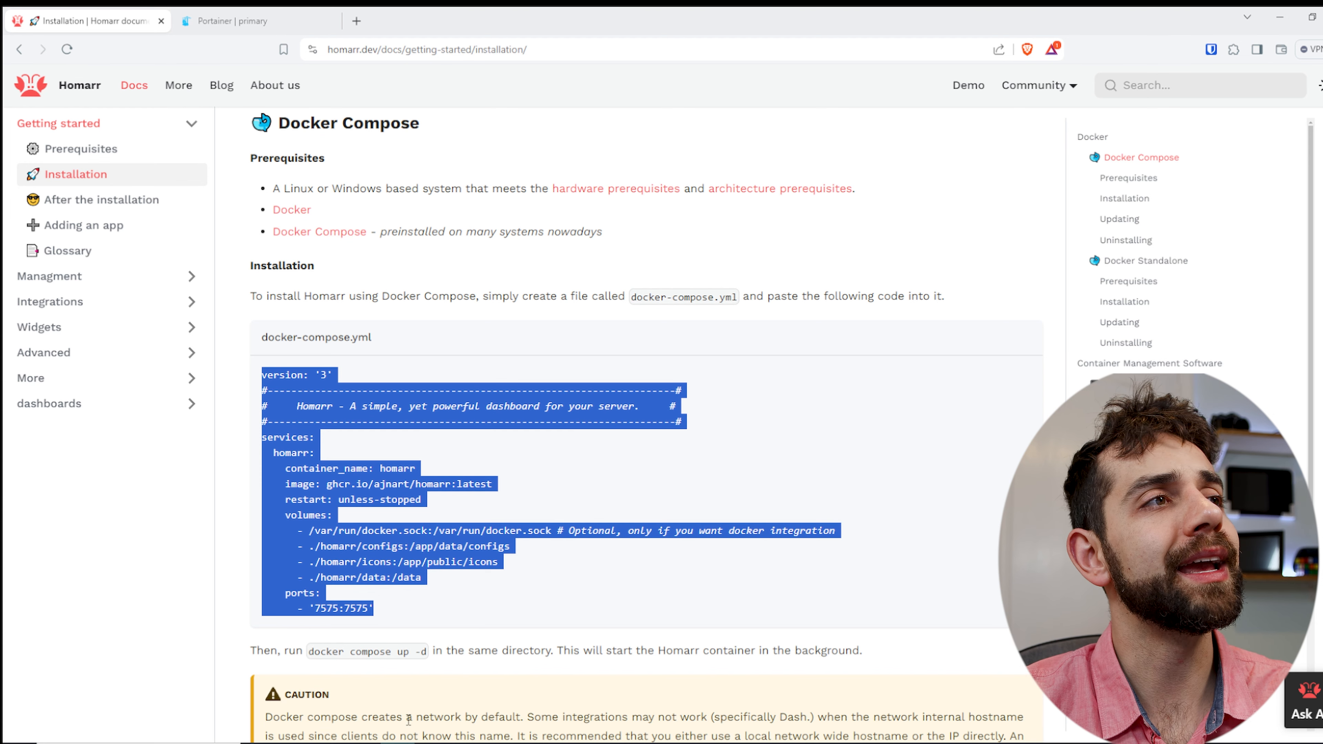
- Switch to Portainer, start a new stack and paste the copied Homarr compose code into its web editor
left_click(233, 21)
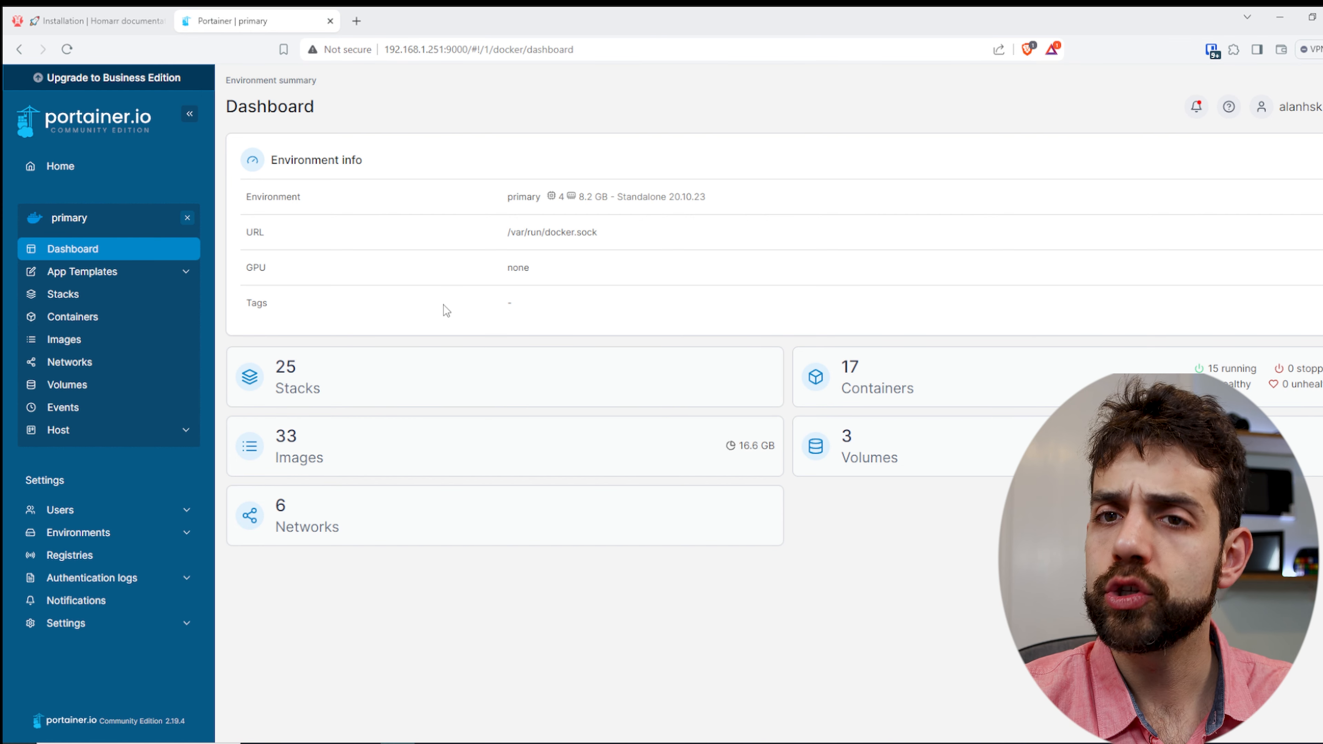
left_click(341, 395)
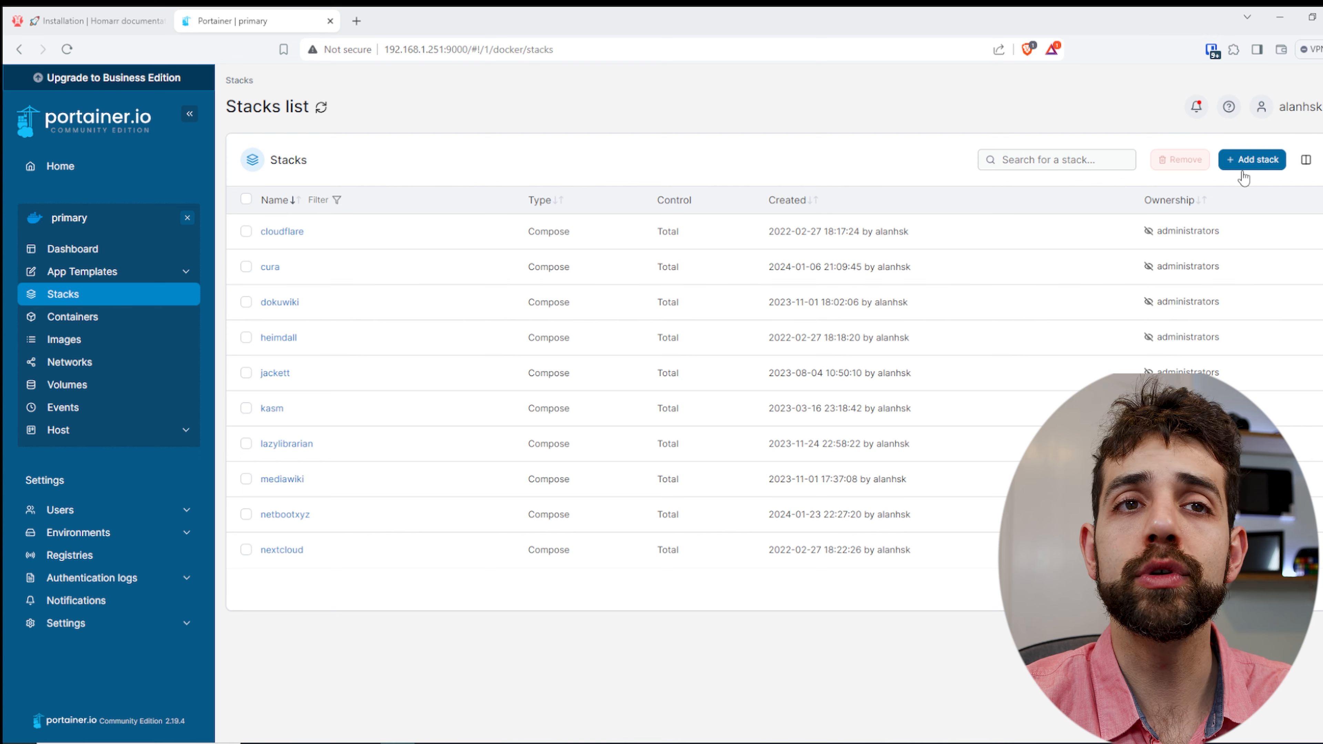
left_click(1257, 164)
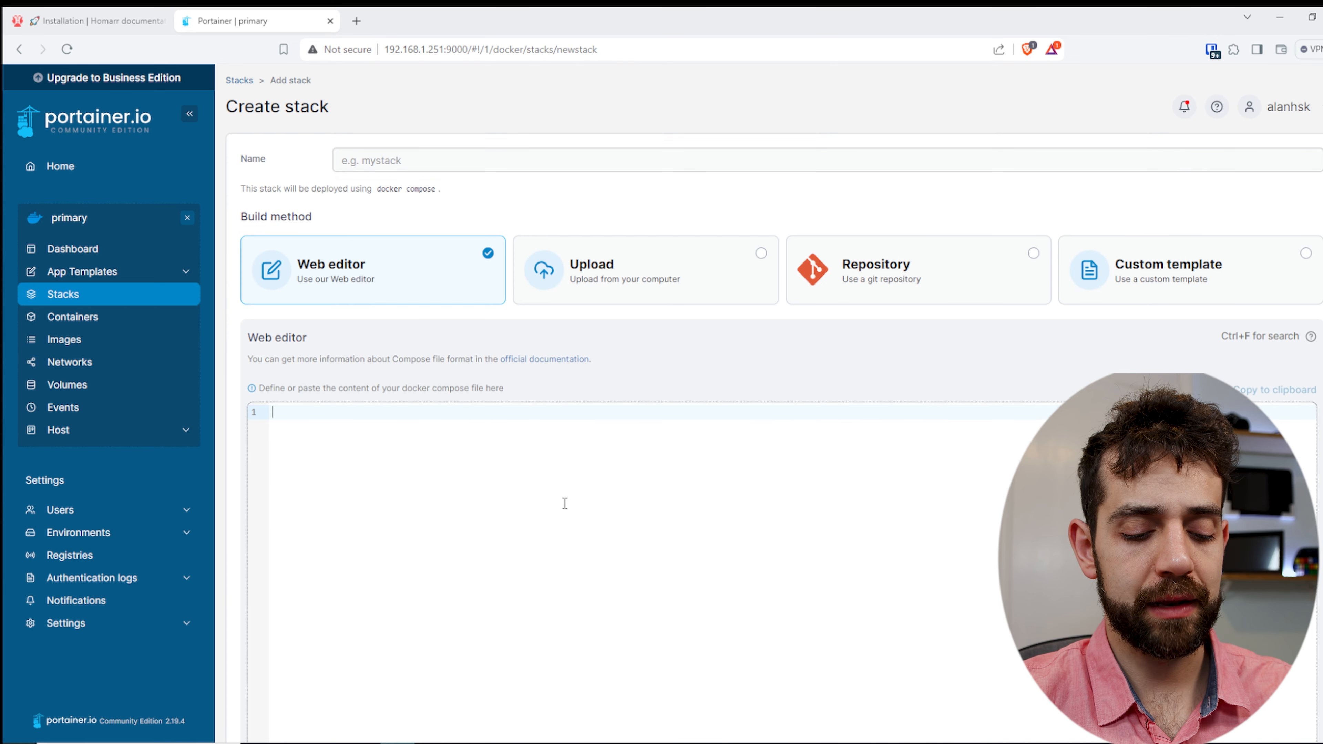
type("version: '3' #---------------------------------------------------------------------# #     Homarr - A simple, yet powerful dashboard for your server.     # #---------------------------------------------------------------------# services:   homarr:     container_name: homarr     image: ghcr.io/ajnart/homarr:latest     restart: unless-stopped     volumes:       - /var/run/docker.sock:/var/run/docker.sock # Optional, only if you want docker integration       - ./homarr/configs:/app/data/configs       - ./homarr/icons:/app/public/icons       - ./homarr/data:/data     ports:       - '7575:7575'")
- Remove the optional /var/run/docker.sock volume line from the compose code
left_click_drag(805, 550, 237, 556)
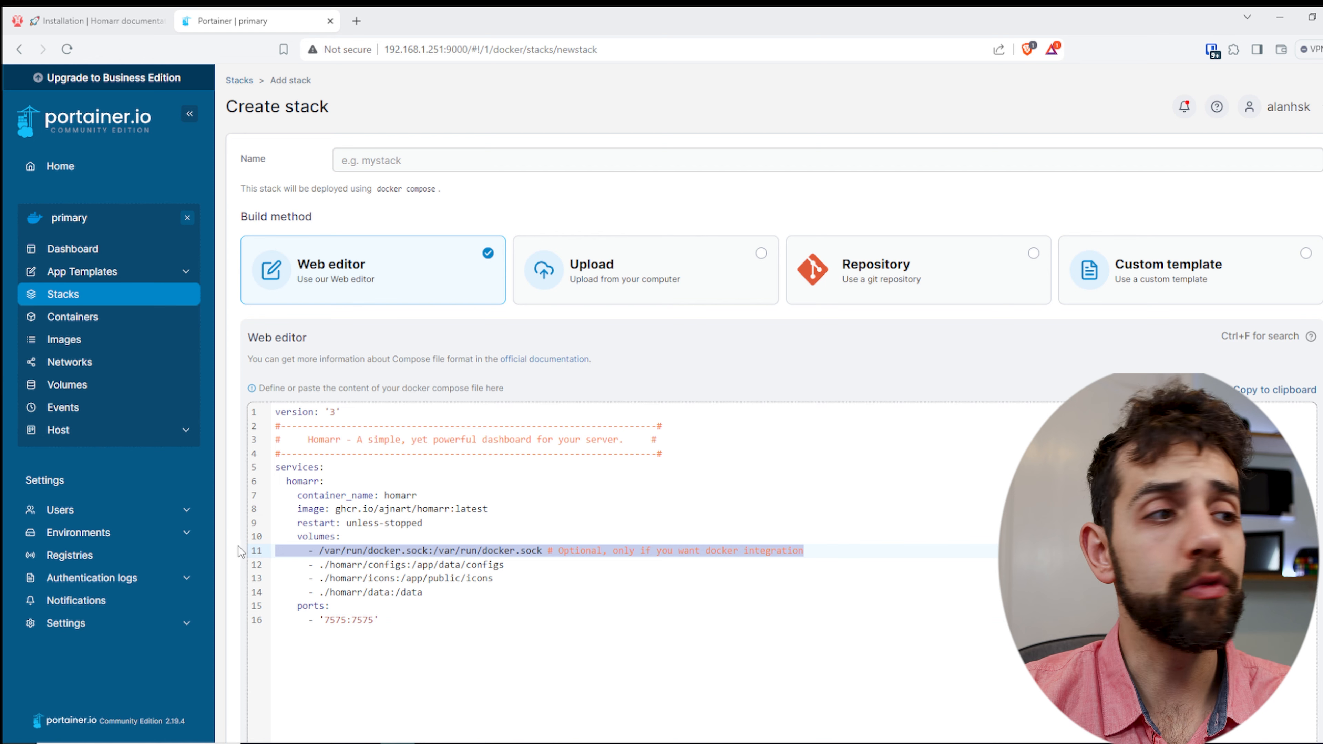
key("BackSpace")
key("BackSpace")
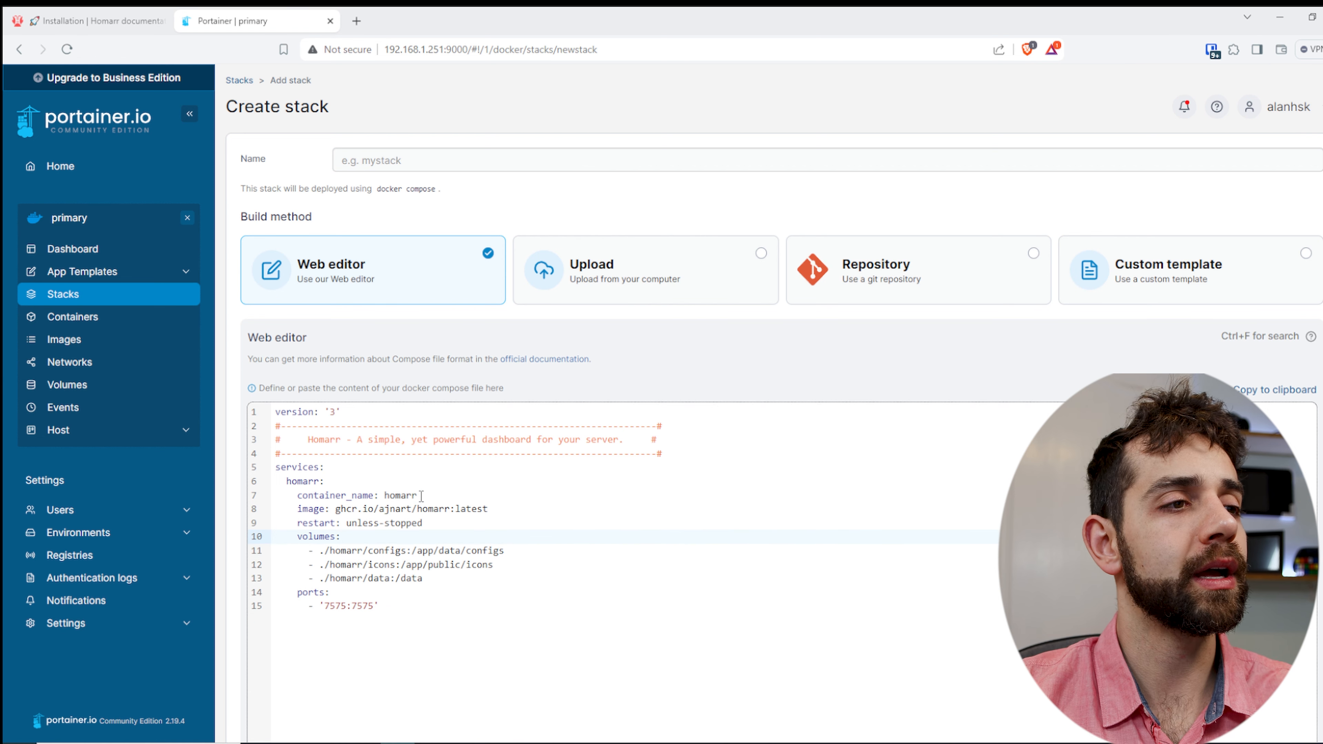
- Name the stack homarr, reusing the container name from the compose code
left_click_drag(422, 496, 386, 488)
key("ctrl+c")
left_click(420, 160)
key("ctrl+v")
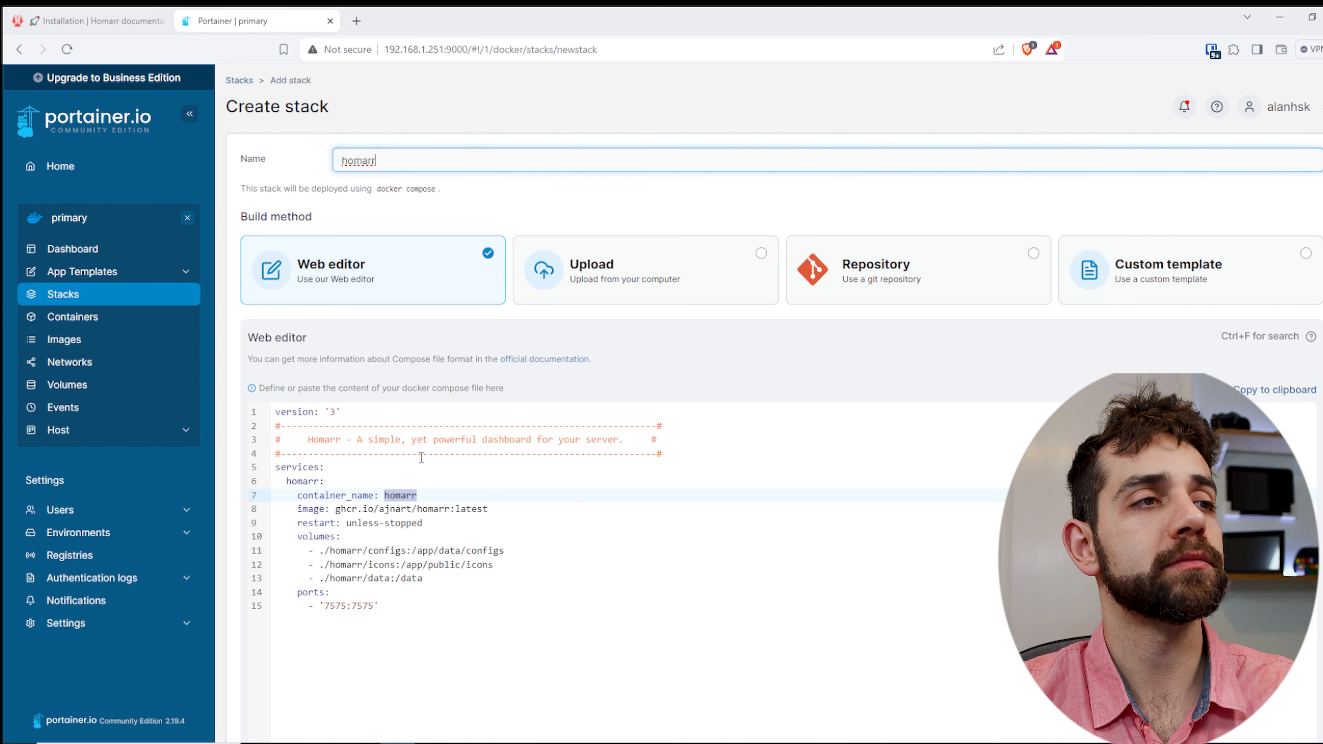
- Replace ./homarr with /volume1/docker/homarr in the configs, icons and data volume mappings
left_click_drag(319, 551, 363, 551)
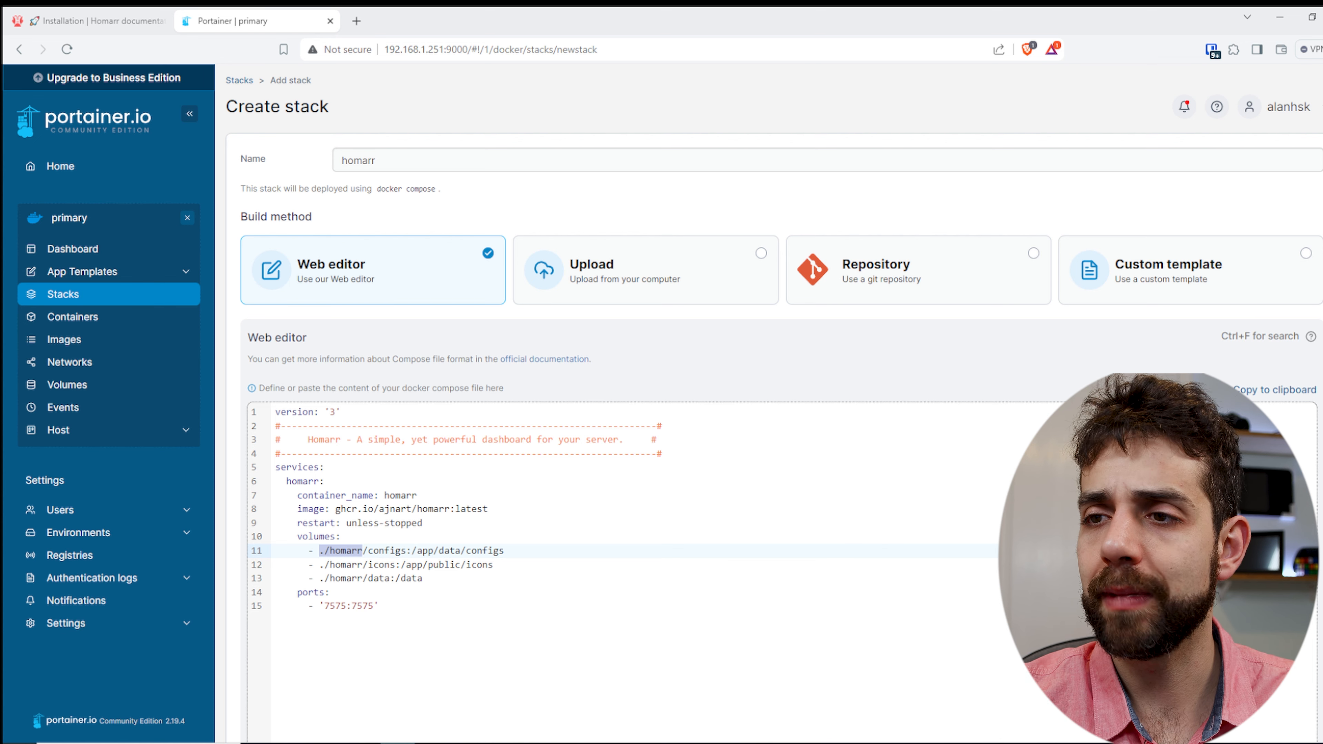
type("/volume1/docker/homarr")
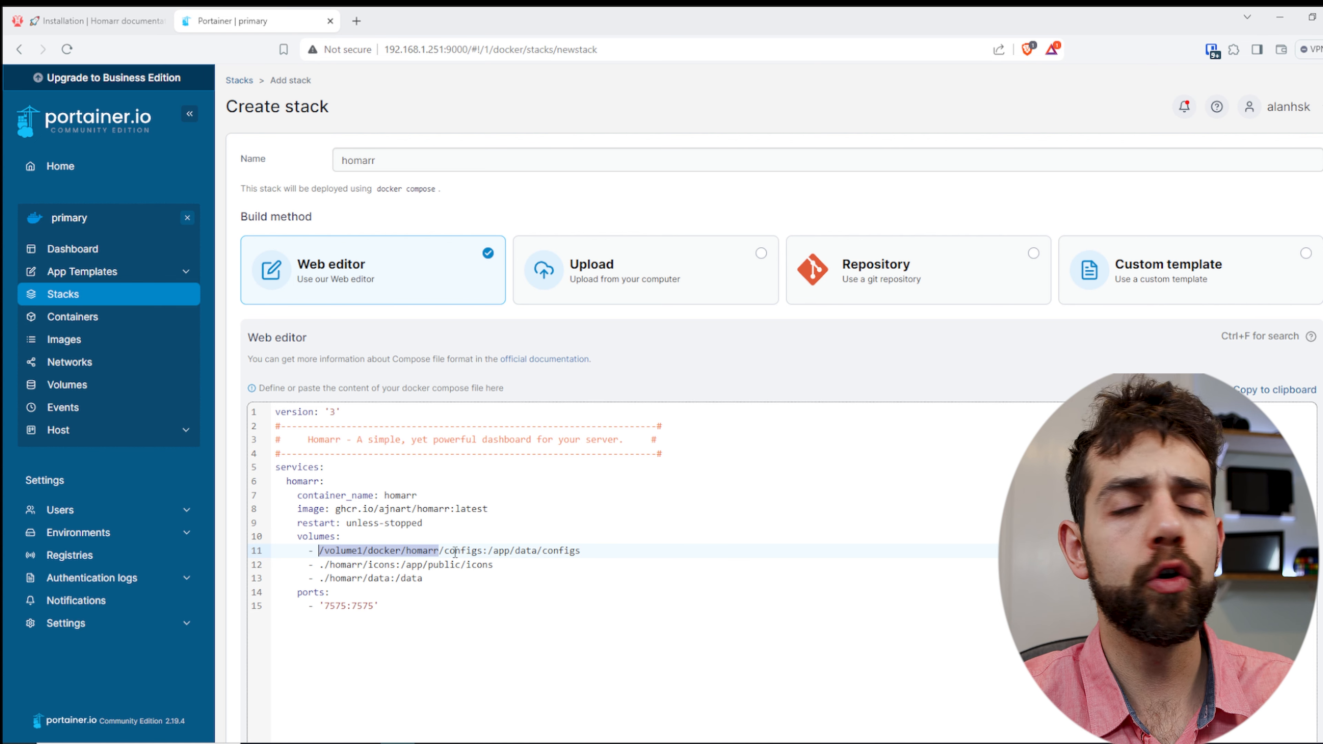
left_click_drag(320, 565, 363, 563)
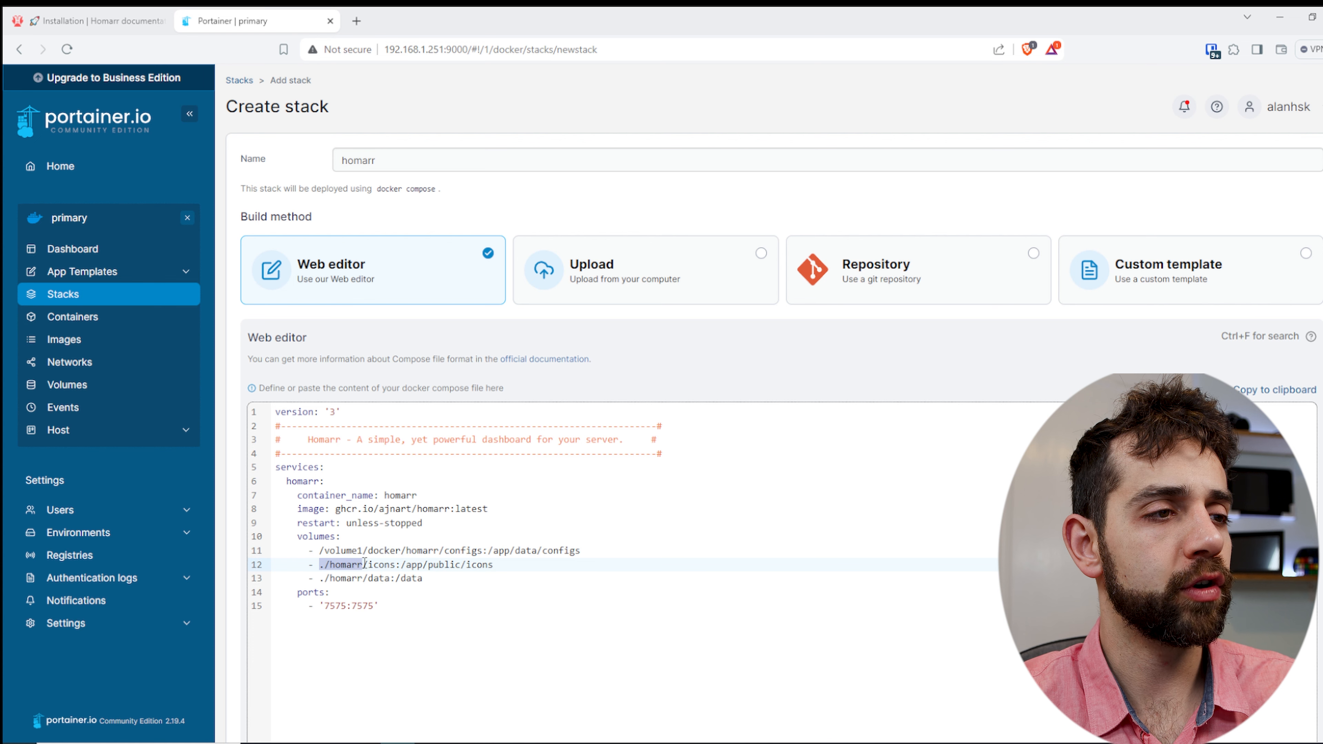
type("/volume1/docker/homarr")
left_click_drag(320, 577, 365, 578)
type("/volume1/docker/homarr")
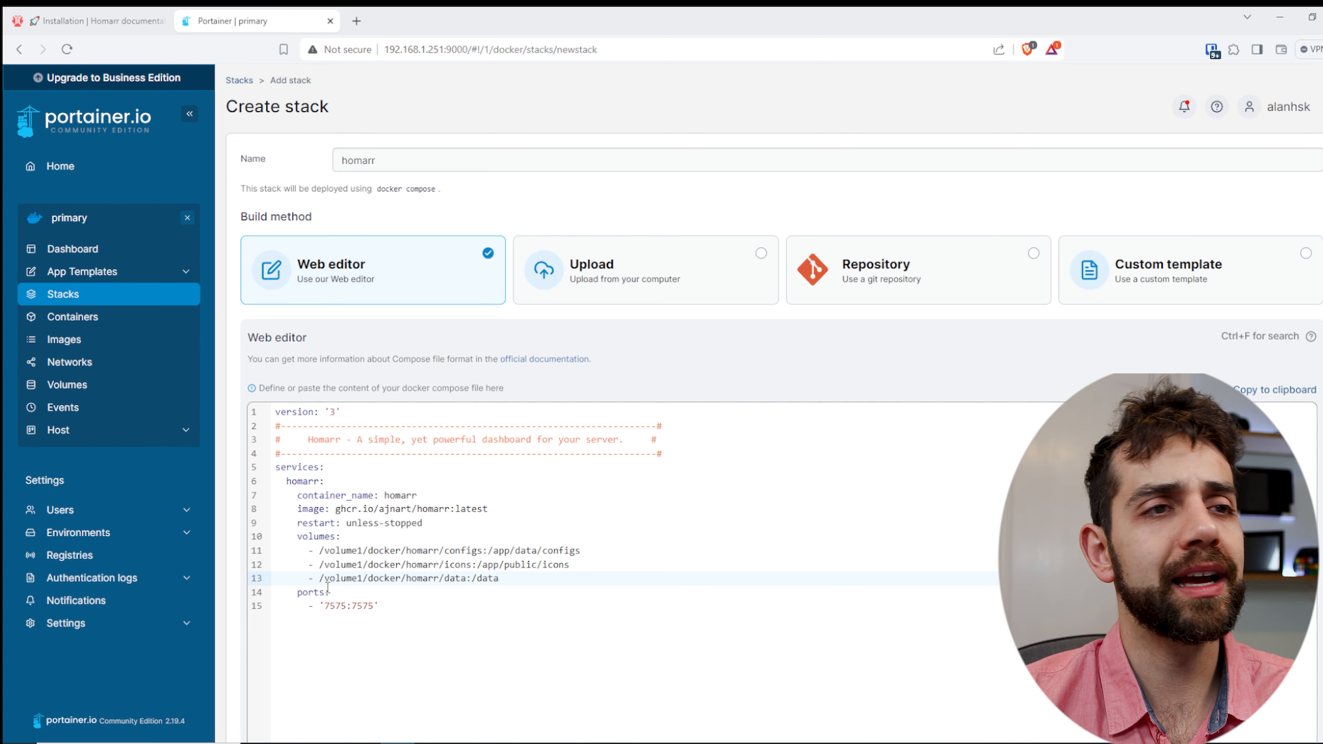
- Deploy the homarr stack with the port mapping 7575:7575 and administrators-only access
scroll(344, 636, "down", 7)
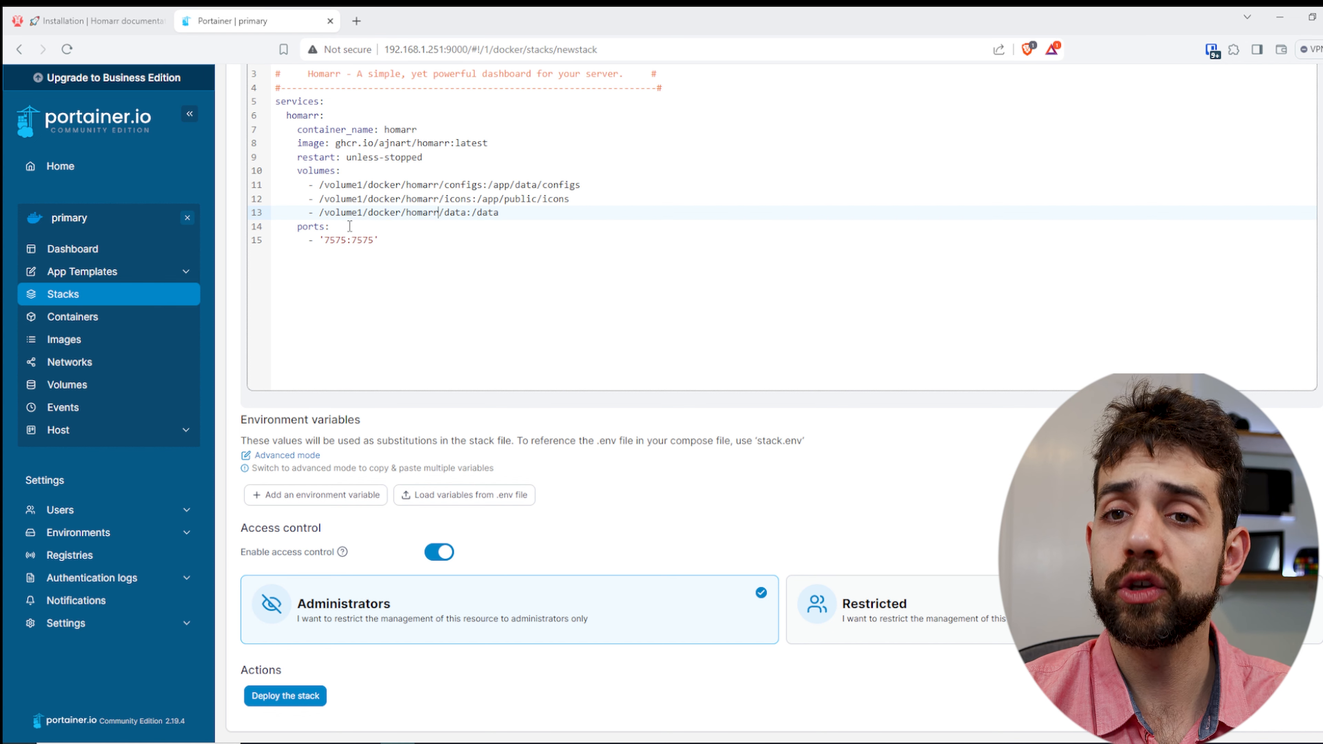
left_click(292, 706)
scroll(887, 286, "up", 5)
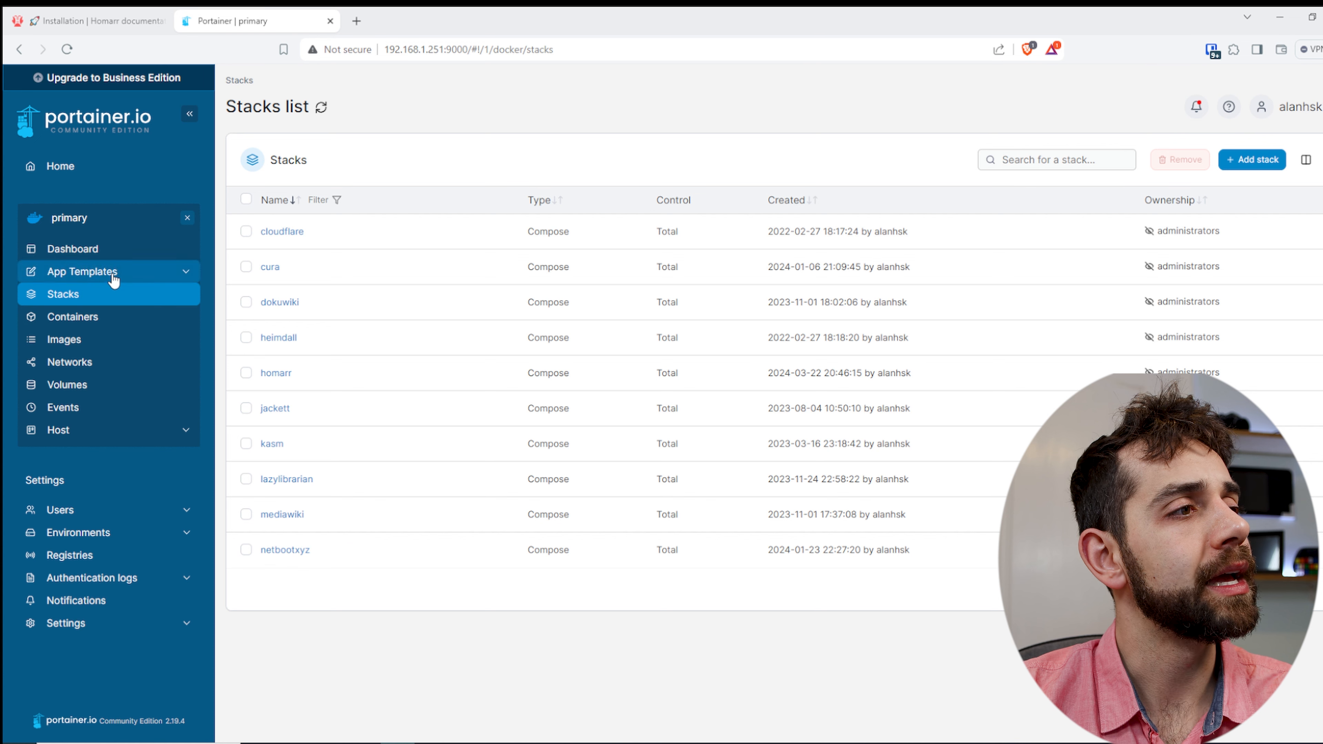
- Check the logs of the homarr container and return to the container list
left_click(99, 324)
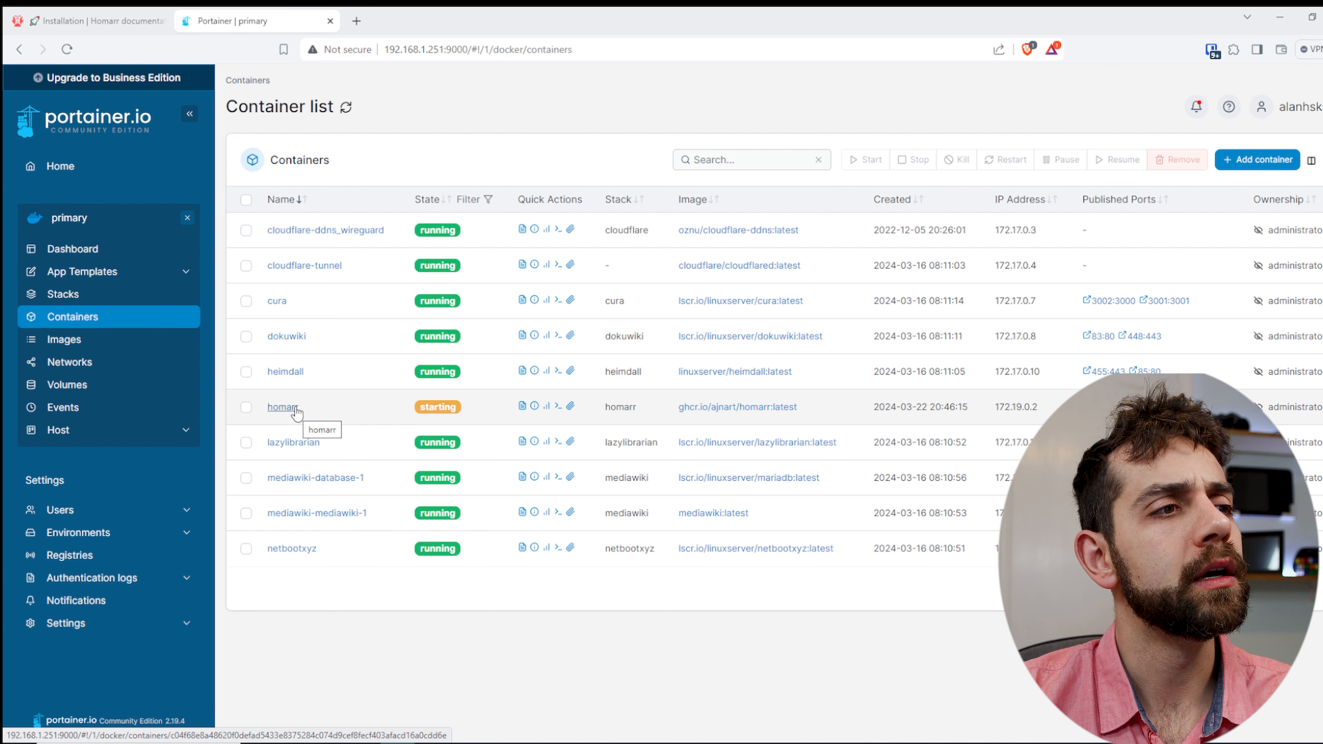
left_click(284, 407)
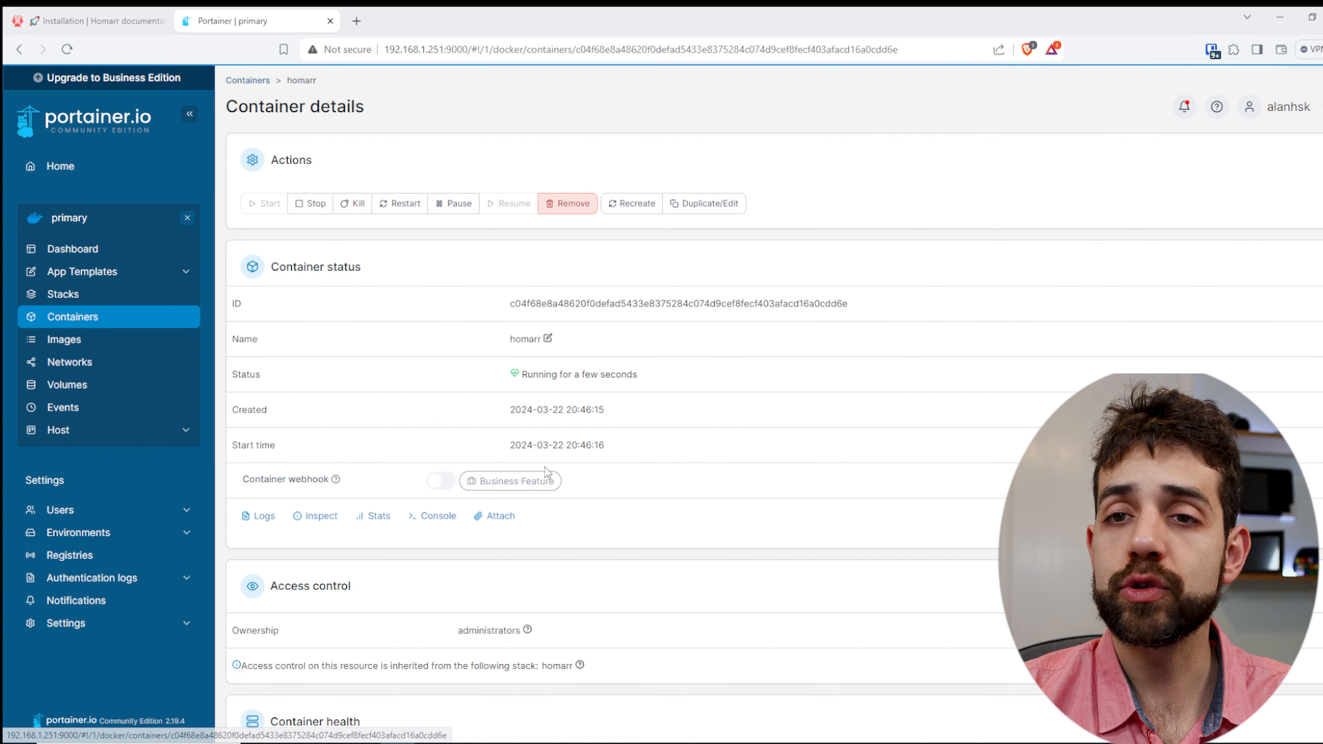
left_click(257, 512)
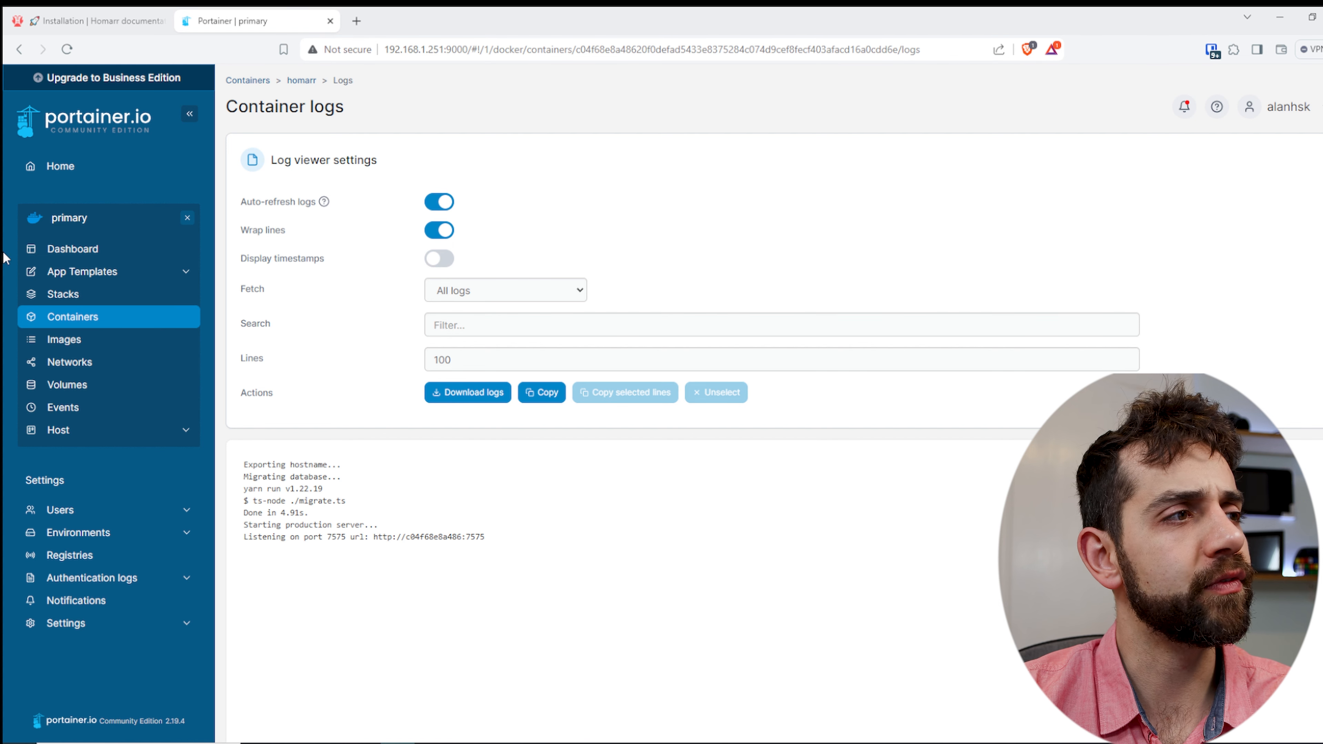
left_click(80, 316)
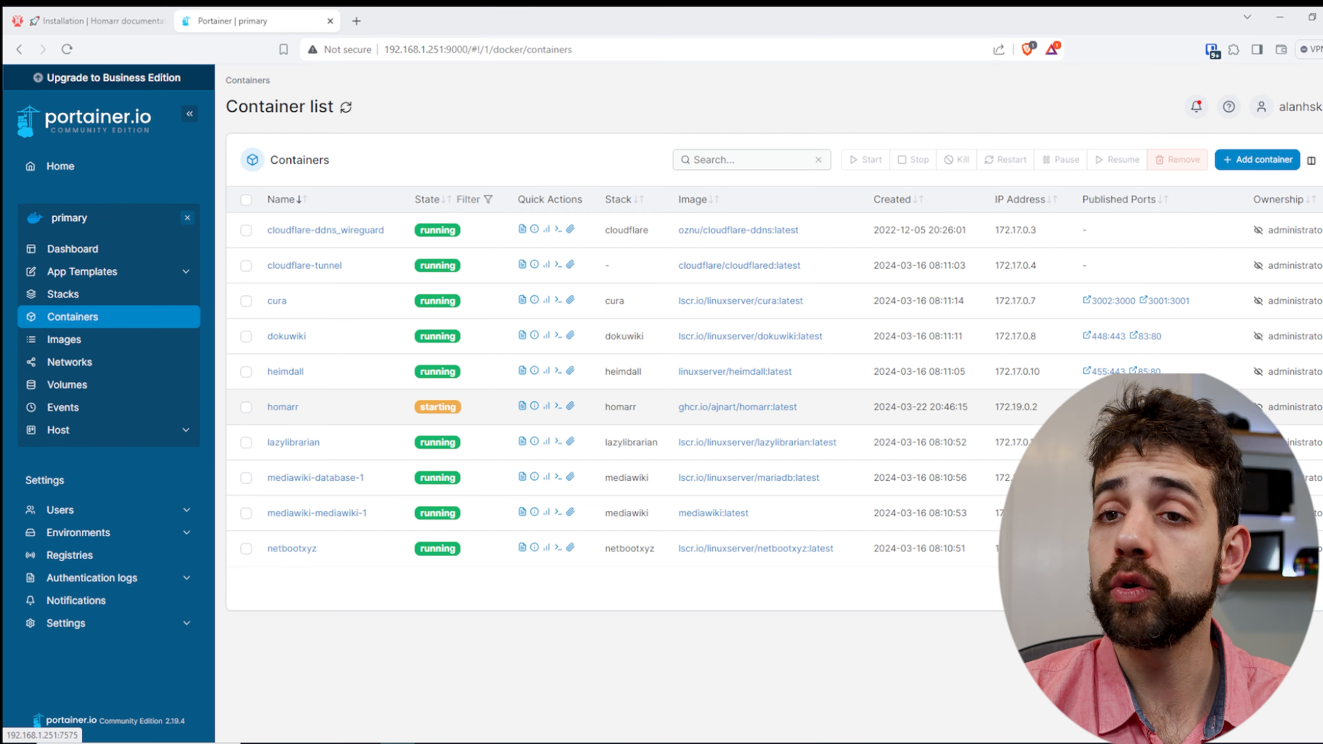
- Open the homarr container's published port 7575, then toggle the onboarding page's colour theme and switch it back
left_click(1109, 407)
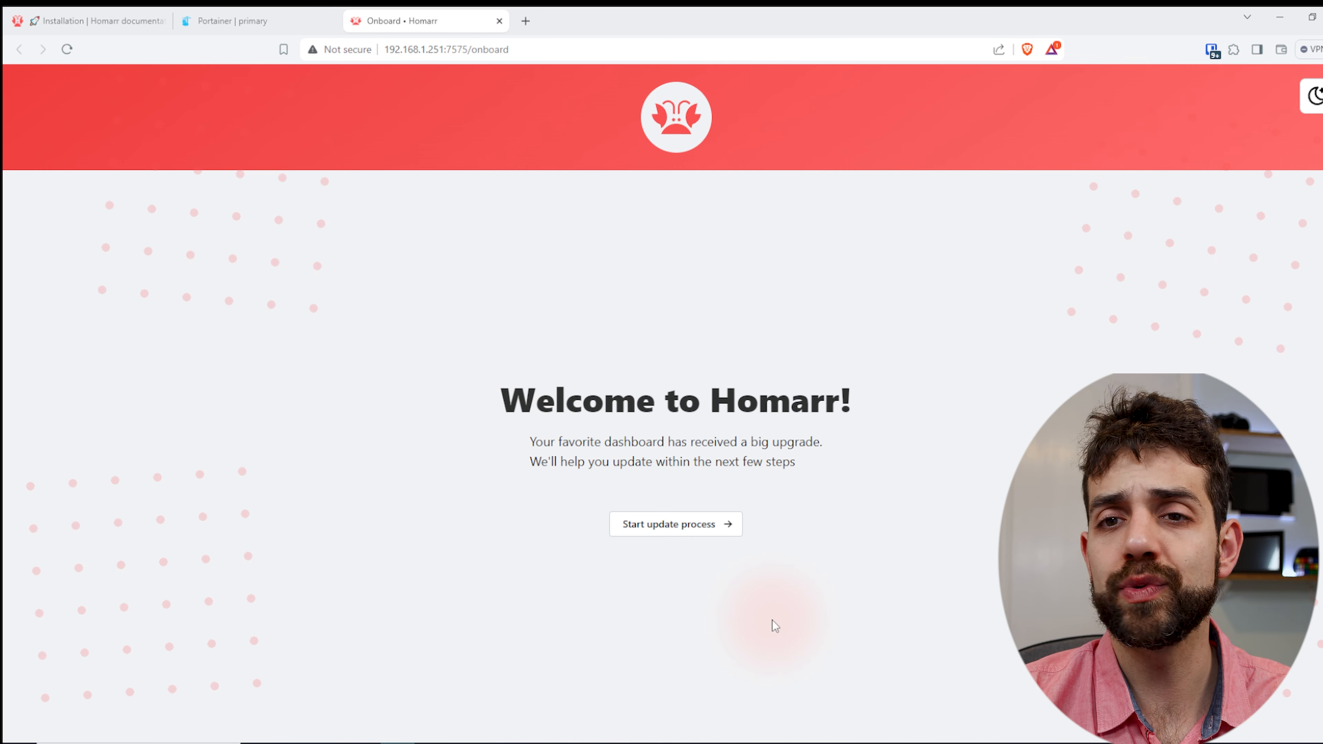
left_click(1310, 104)
left_click(1310, 107)
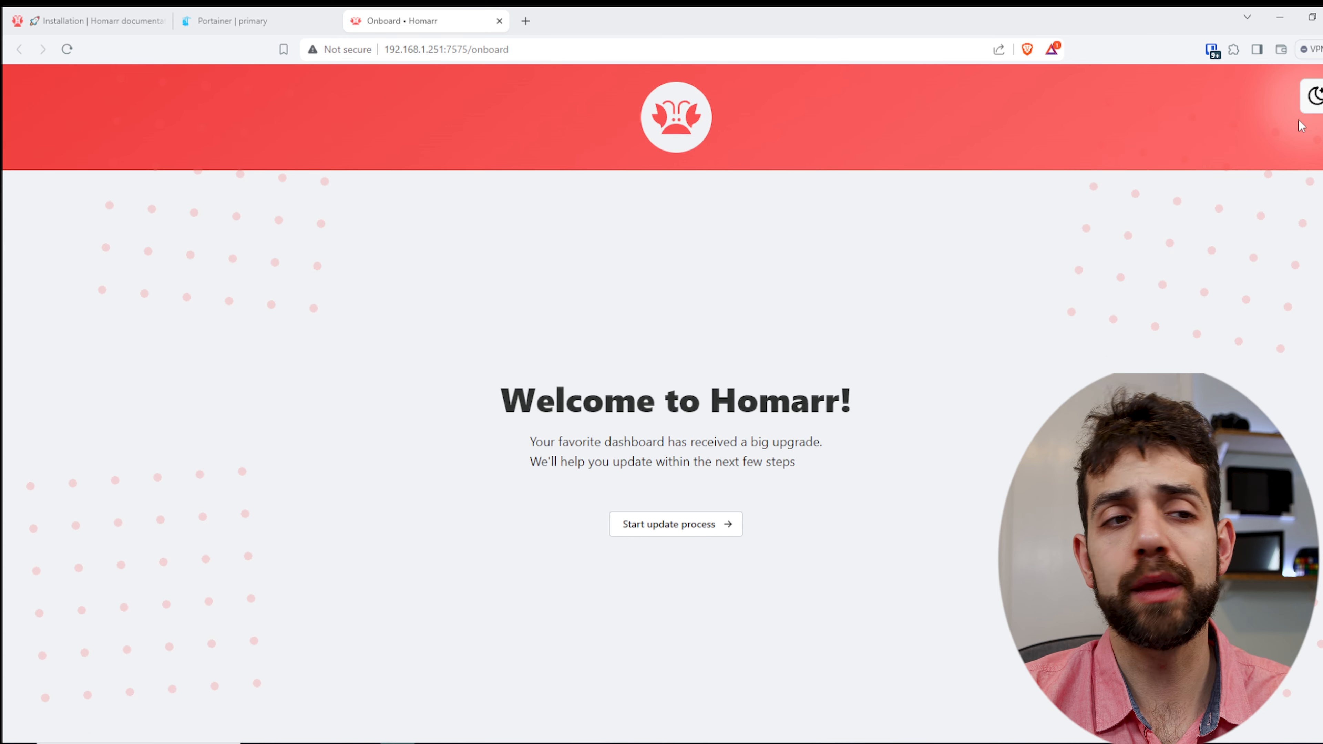
- Start the onboarding process and create the administrator account with the username sauber-lab, entering and confirming the account password
left_click(677, 529)
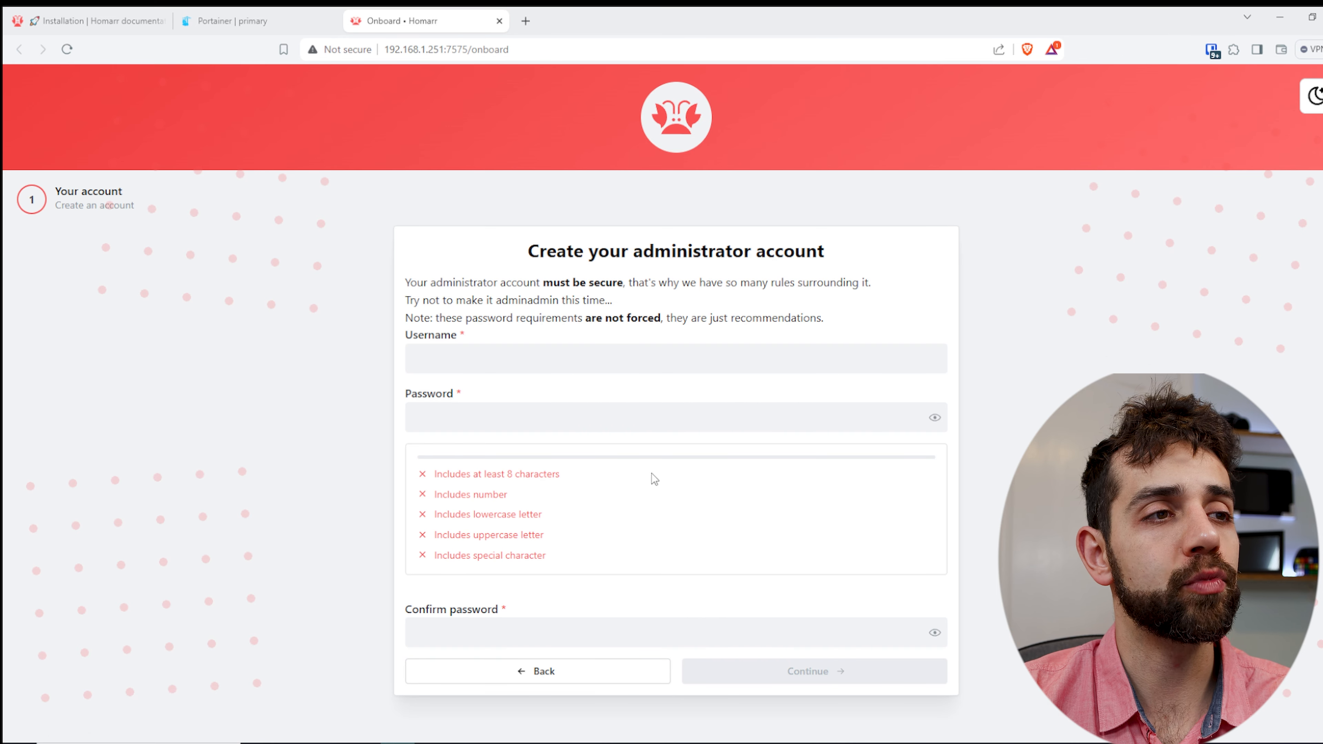
left_click(603, 356)
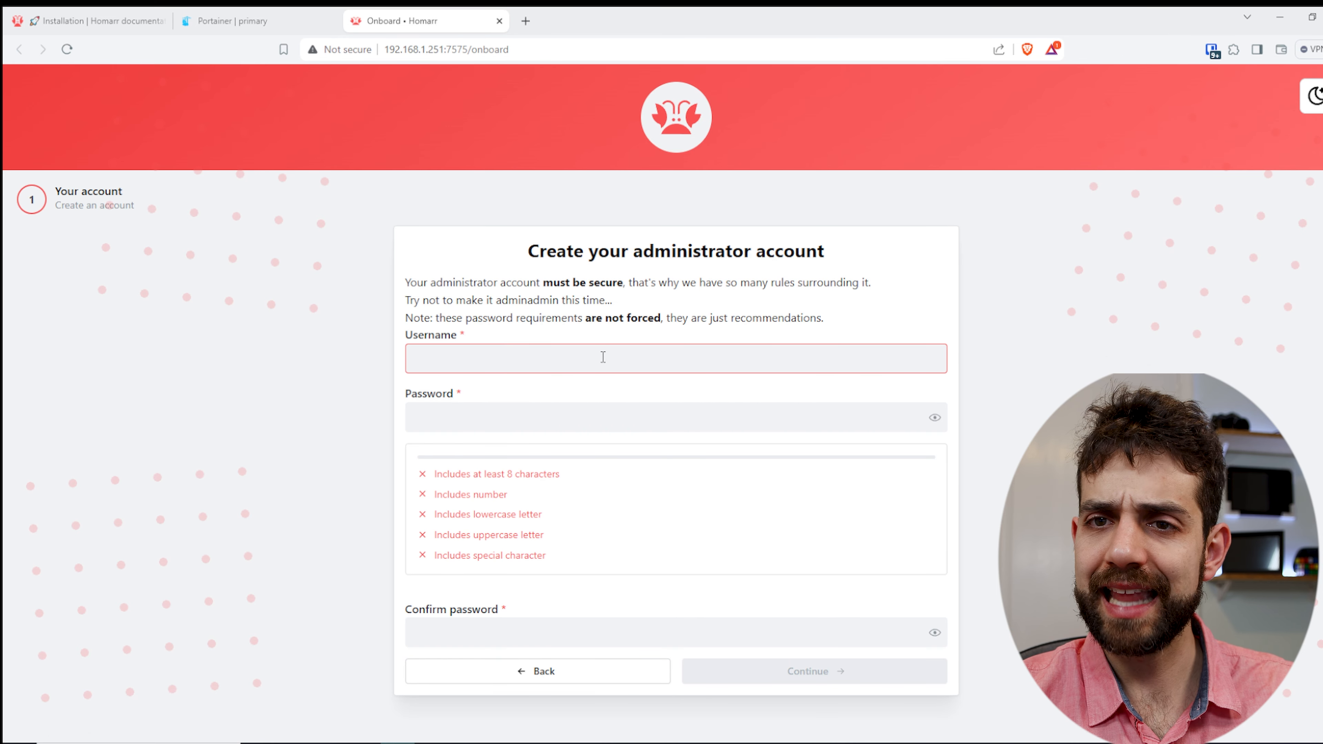
type("sa")
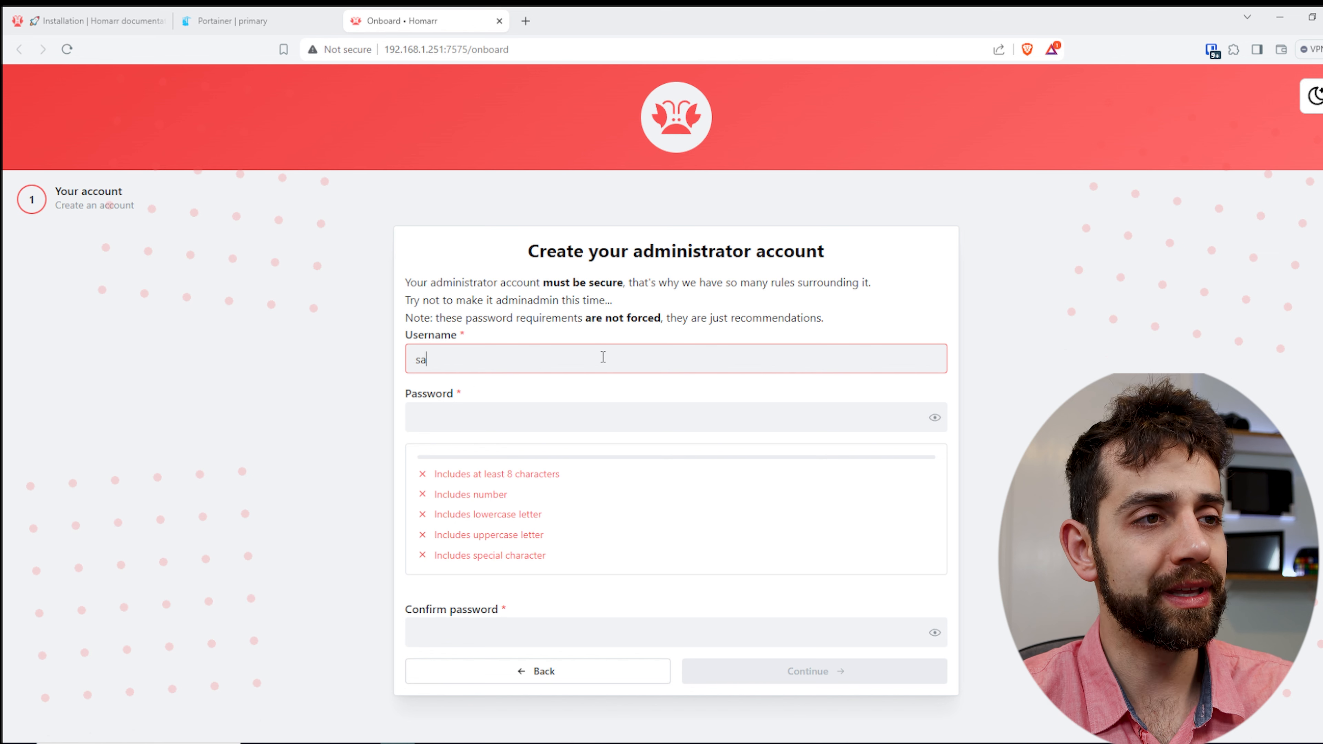
type("uber-lab")
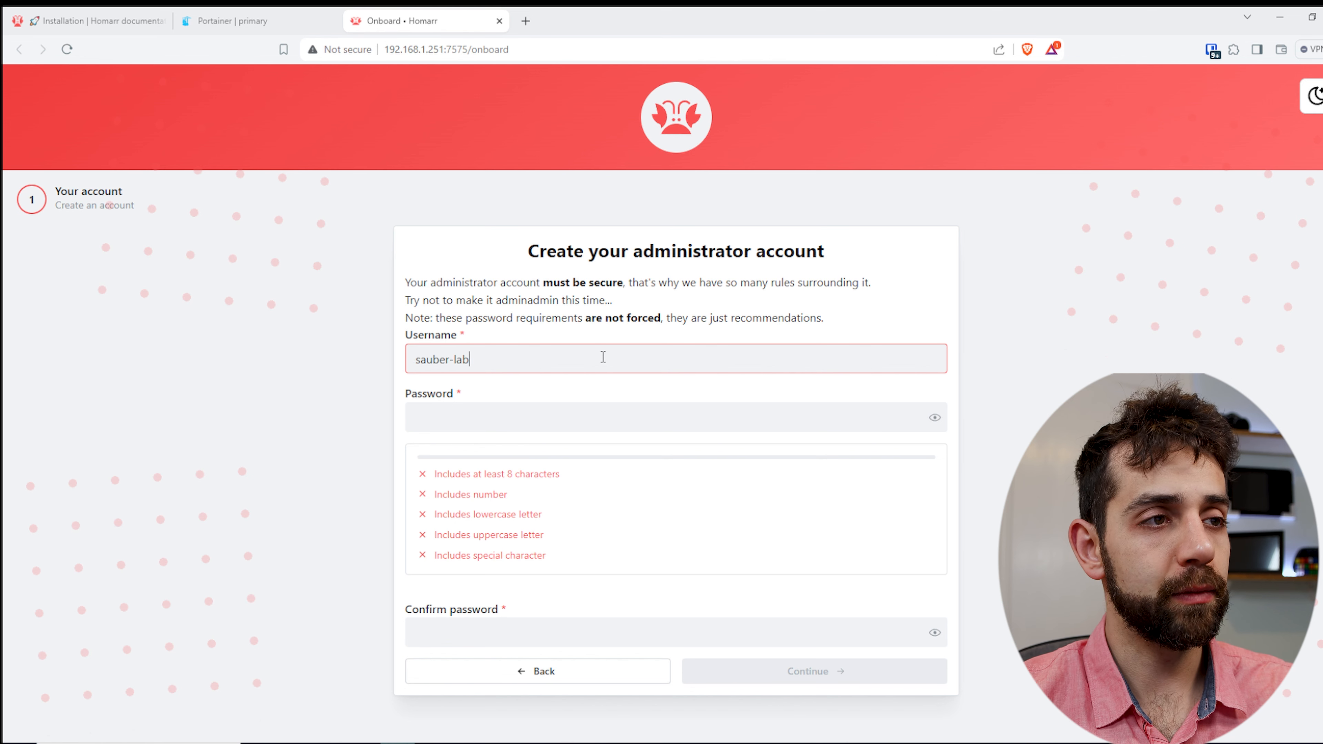
key("Tab")
type("•••••••••")
key("Tab")
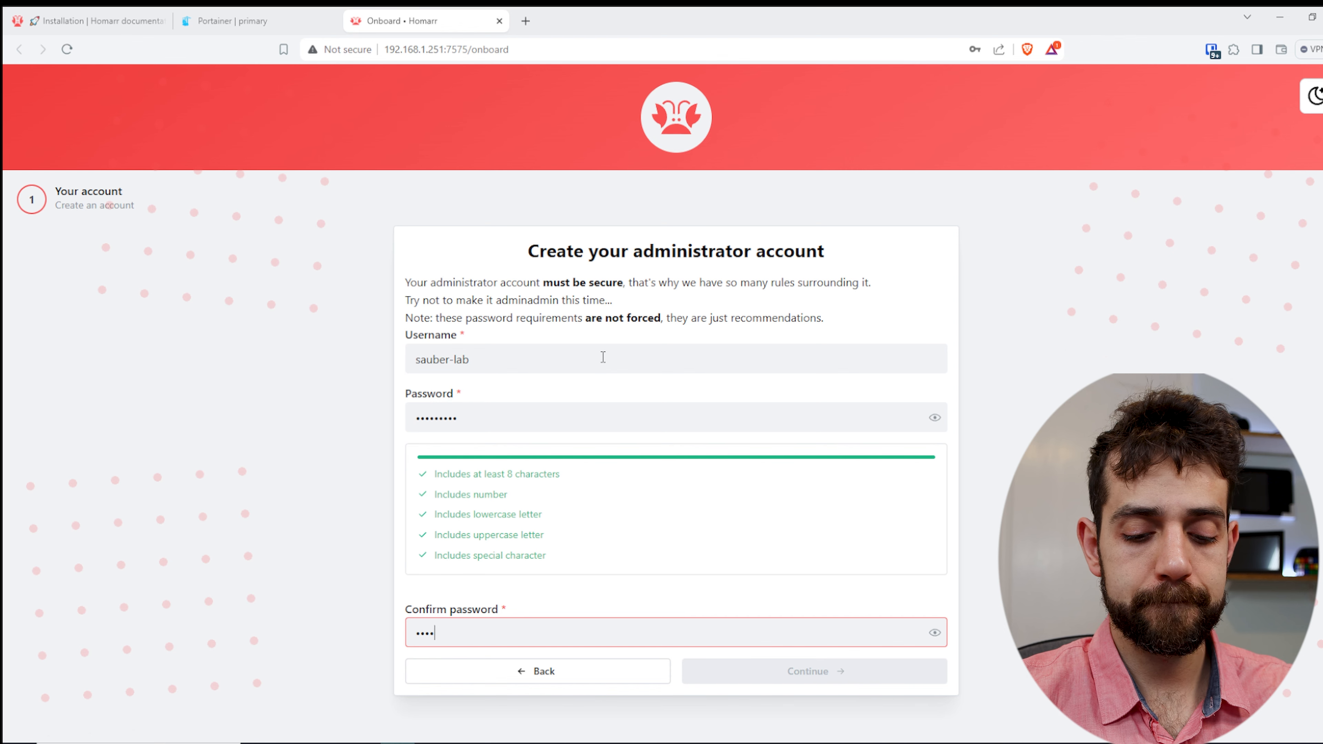
type("•••••••••")
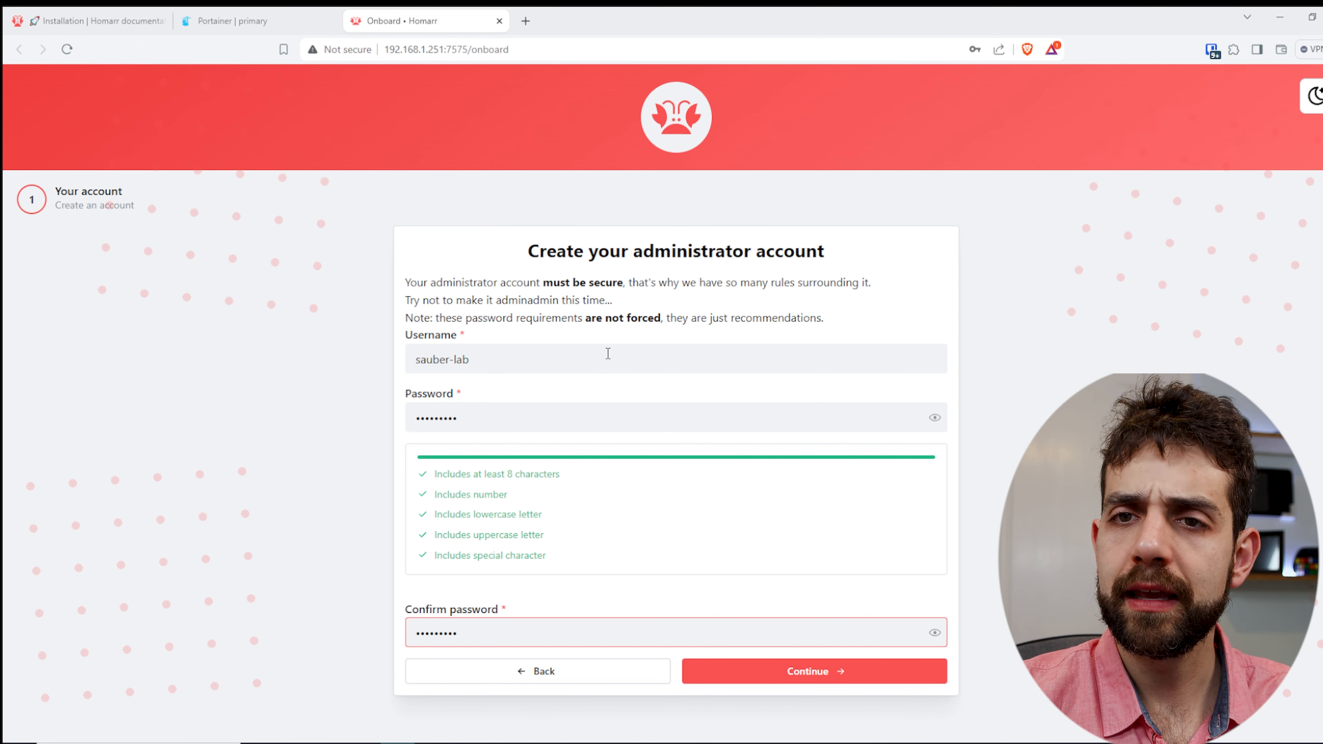
left_click(813, 672)
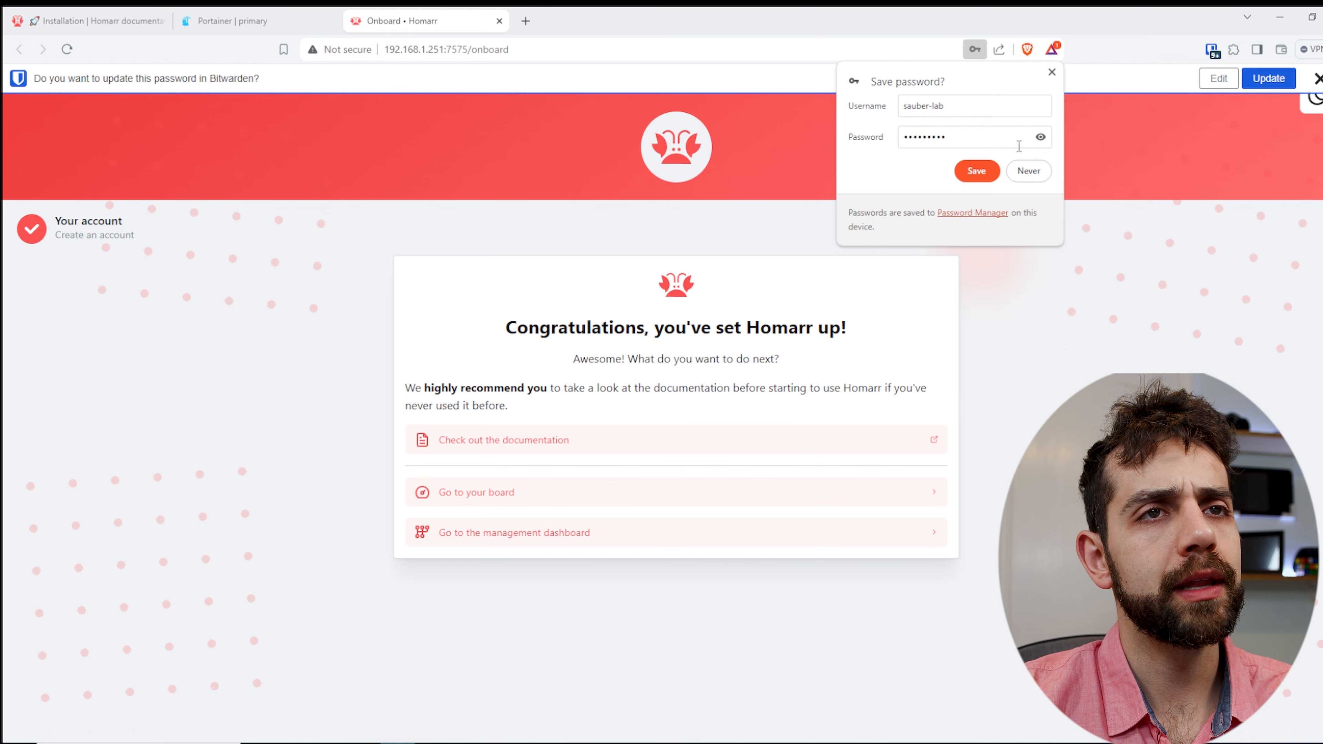
- Dismiss both password-saving prompts and open the board from the finished onboarding page
left_click(1050, 74)
left_click(1313, 80)
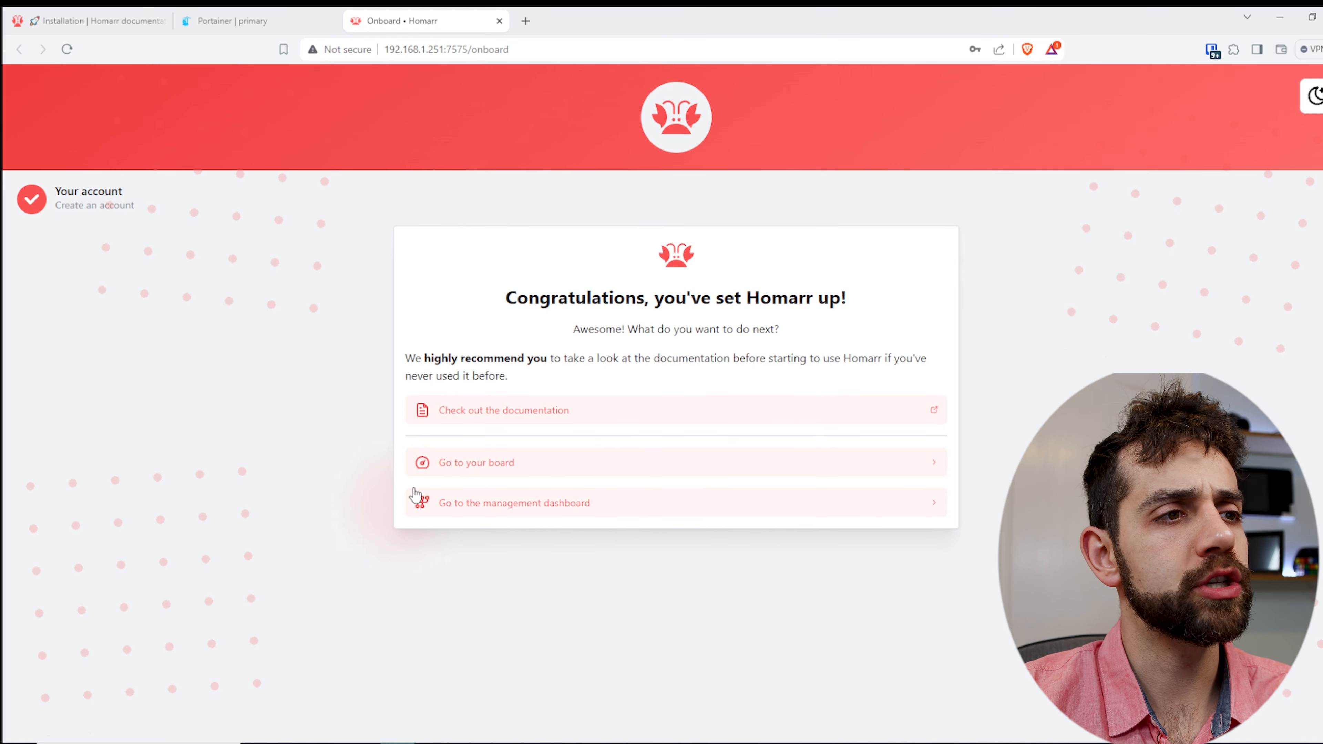
right_click(475, 471)
left_click(461, 464)
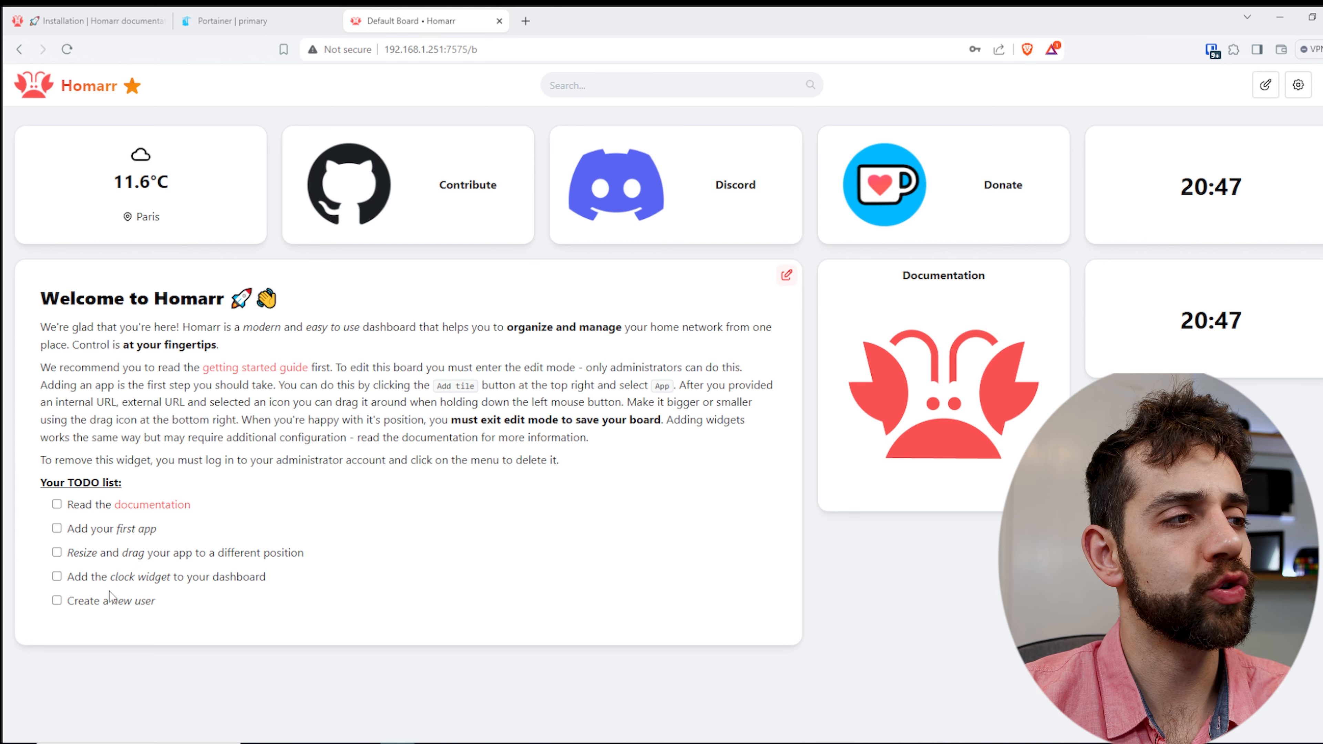
- Enable edit mode on the board and start a new app tile named "sonarr"
left_click(1266, 84)
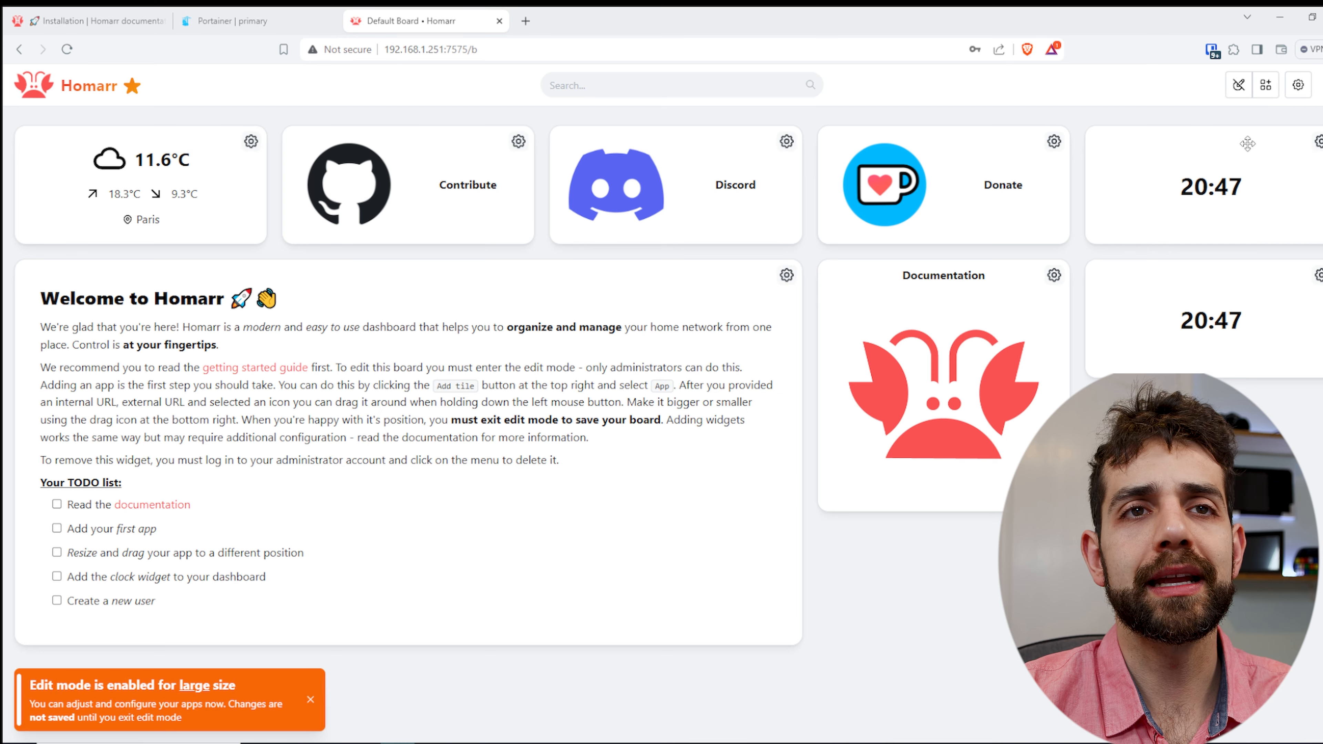
left_click(1266, 84)
left_click(563, 224)
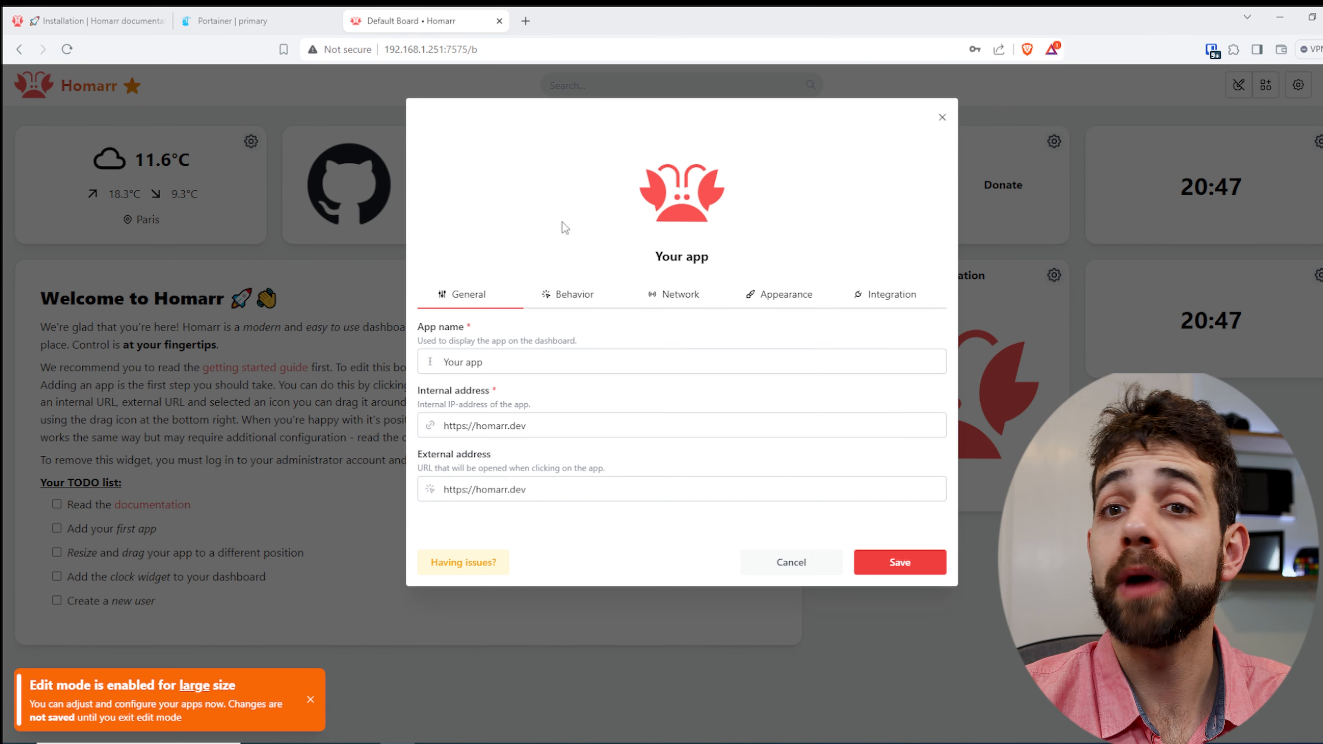
left_click(562, 360)
key("ctrl+a")
type("s")
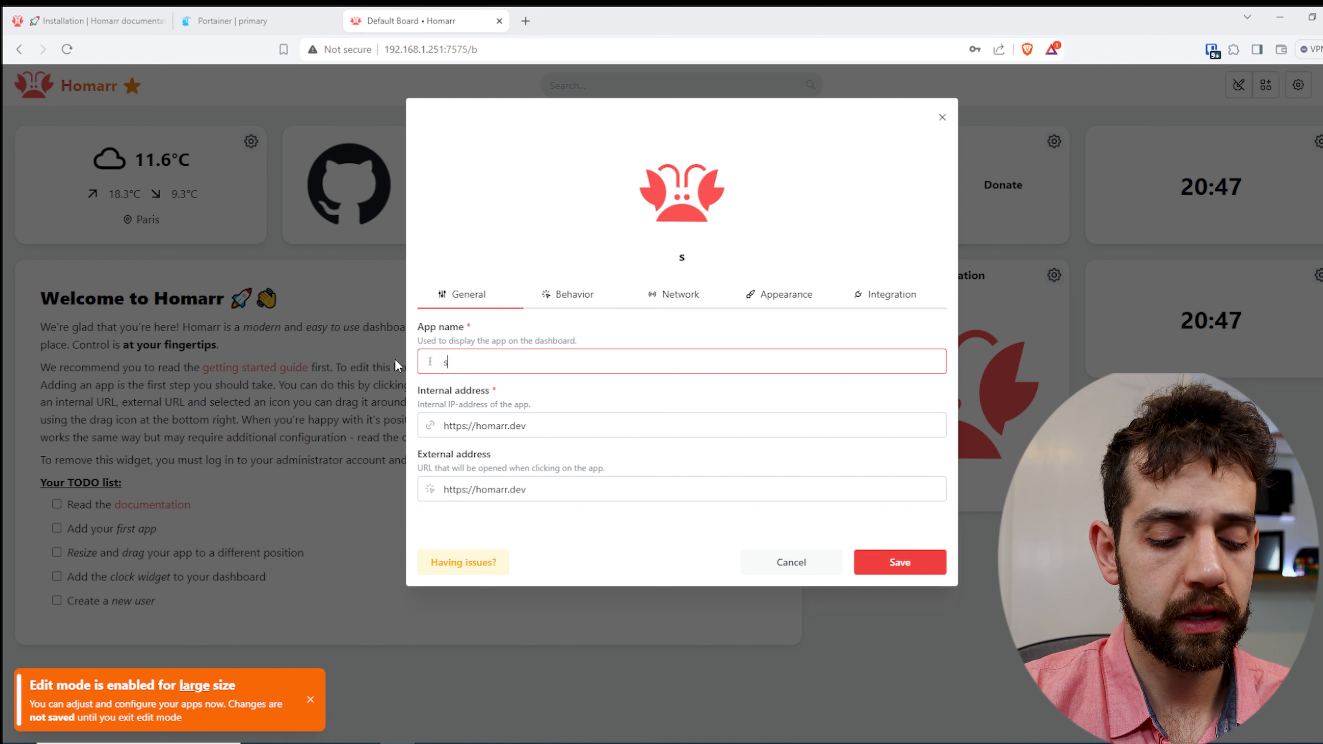
type("onarr")
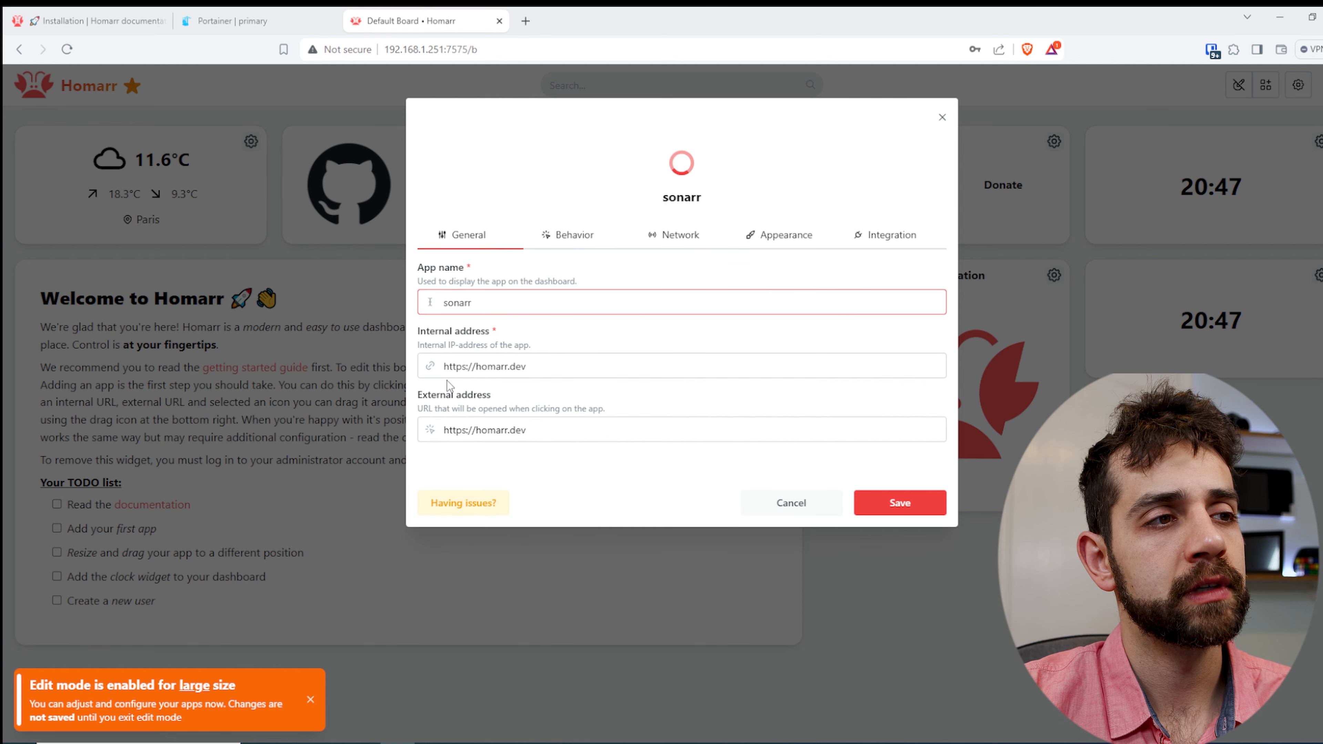
left_click_drag(526, 426, 468, 426)
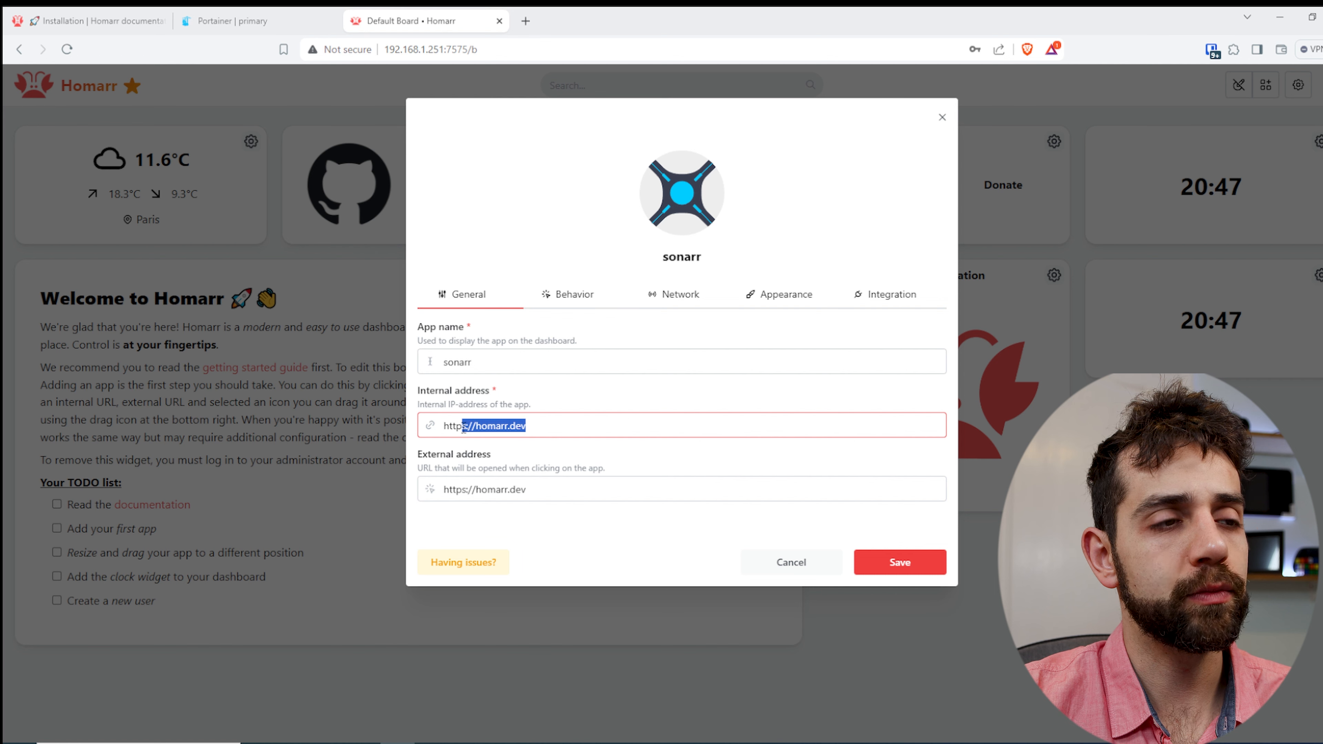
type("://192.168.1.251:8989")
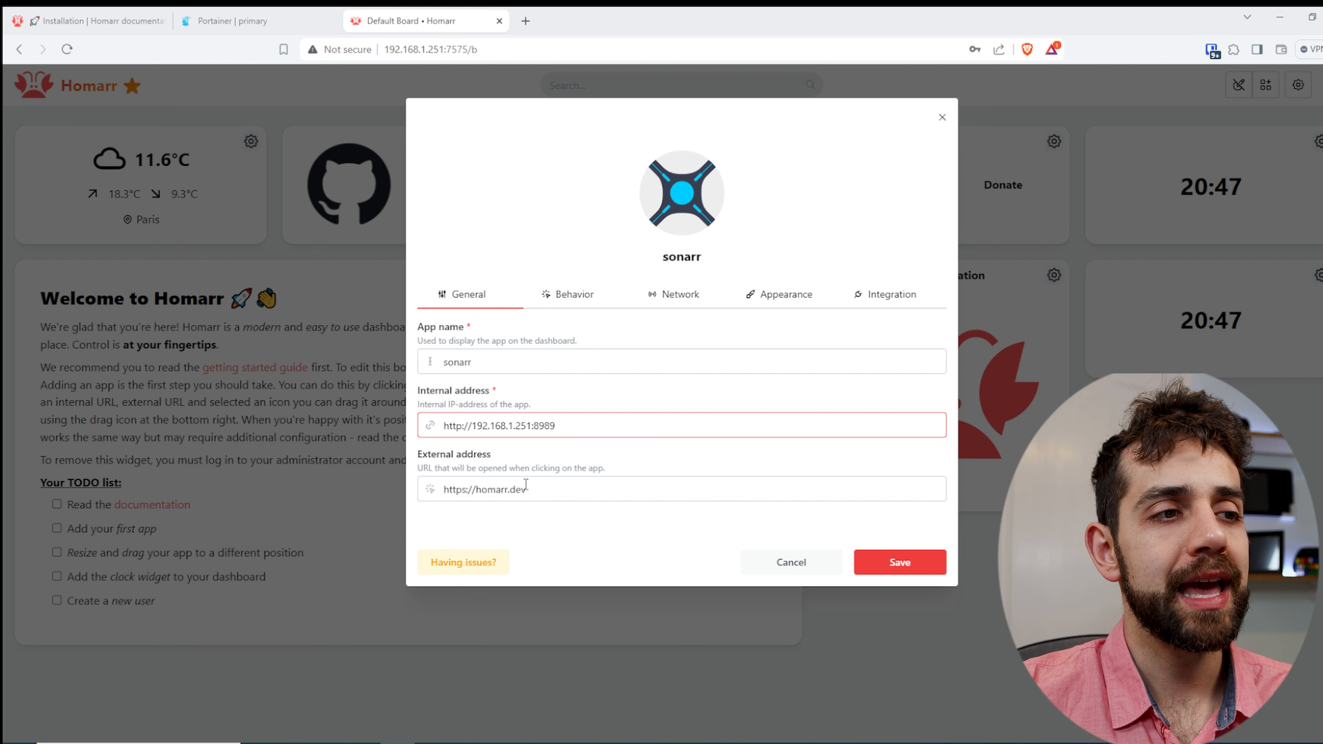
left_click_drag(525, 484, 478, 482)
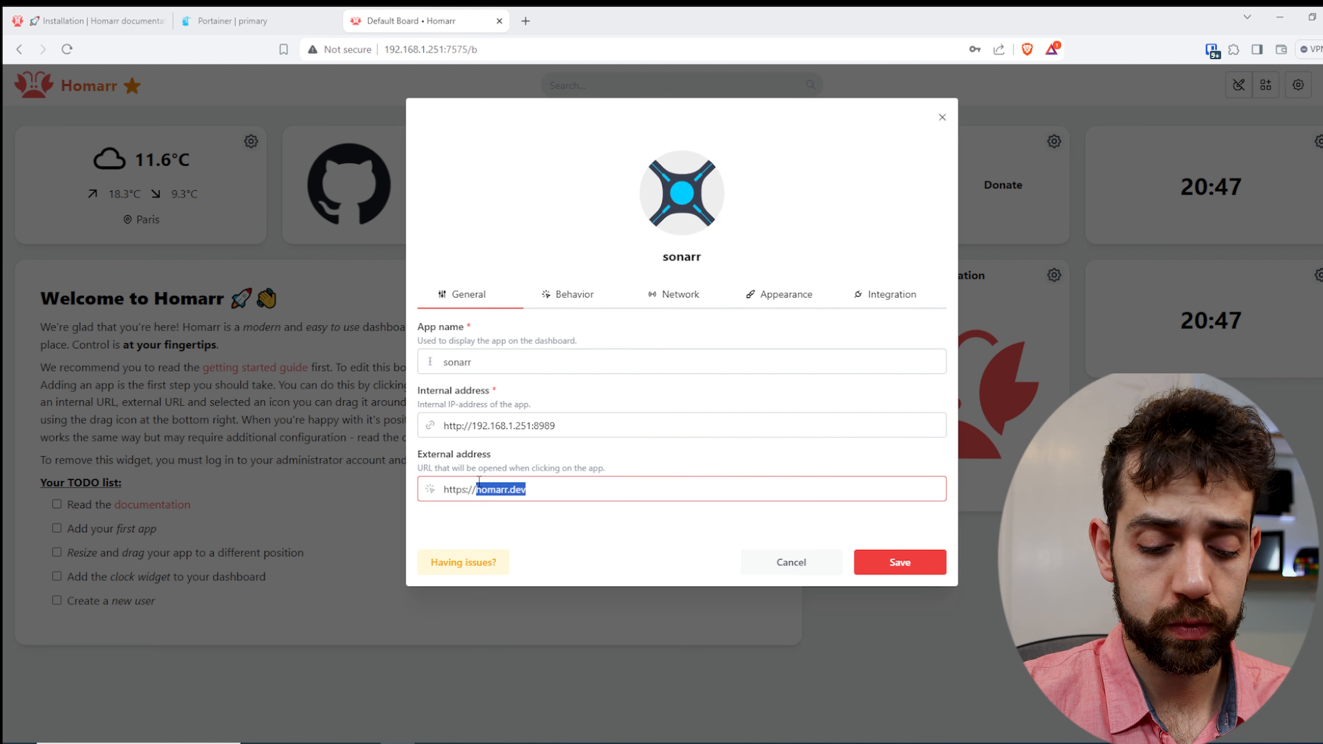
type("sonar")
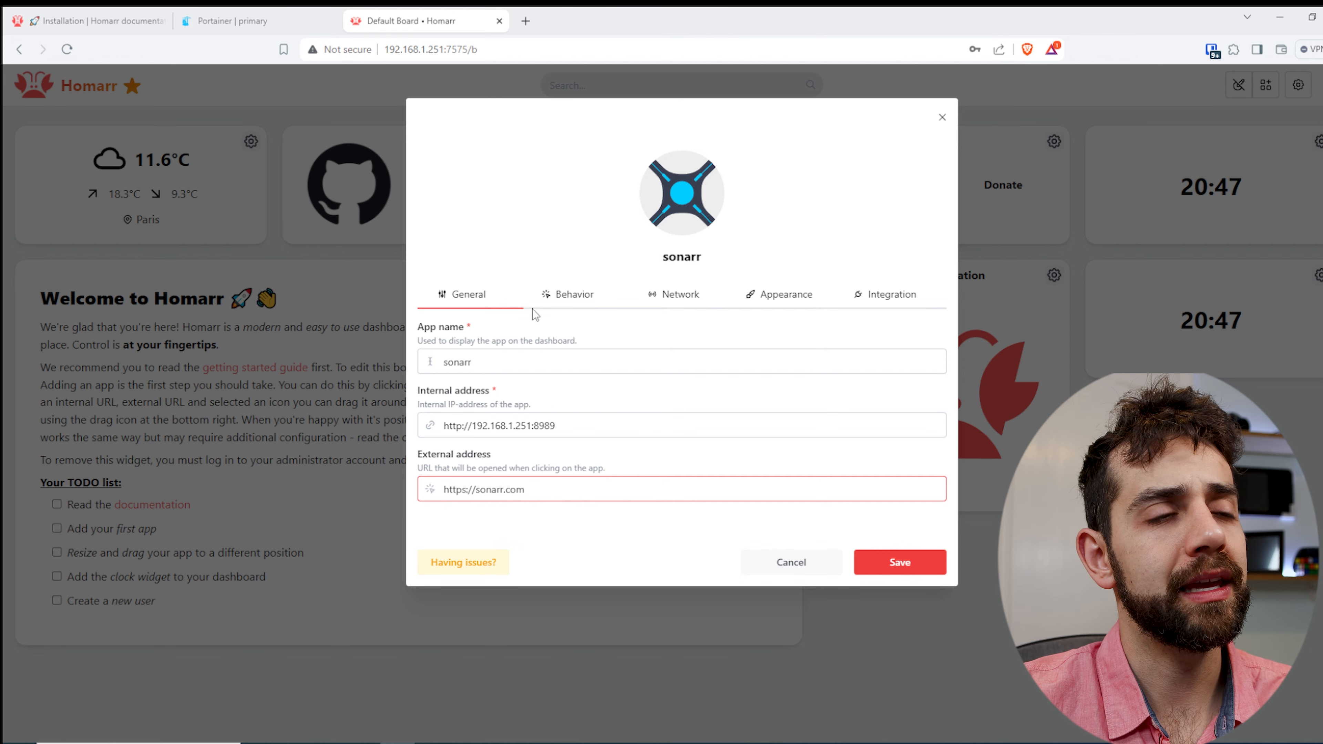
- Review the sonarr app's behavior, network and appearance settings, including its description field and icon choice
left_click(568, 296)
left_click(681, 381)
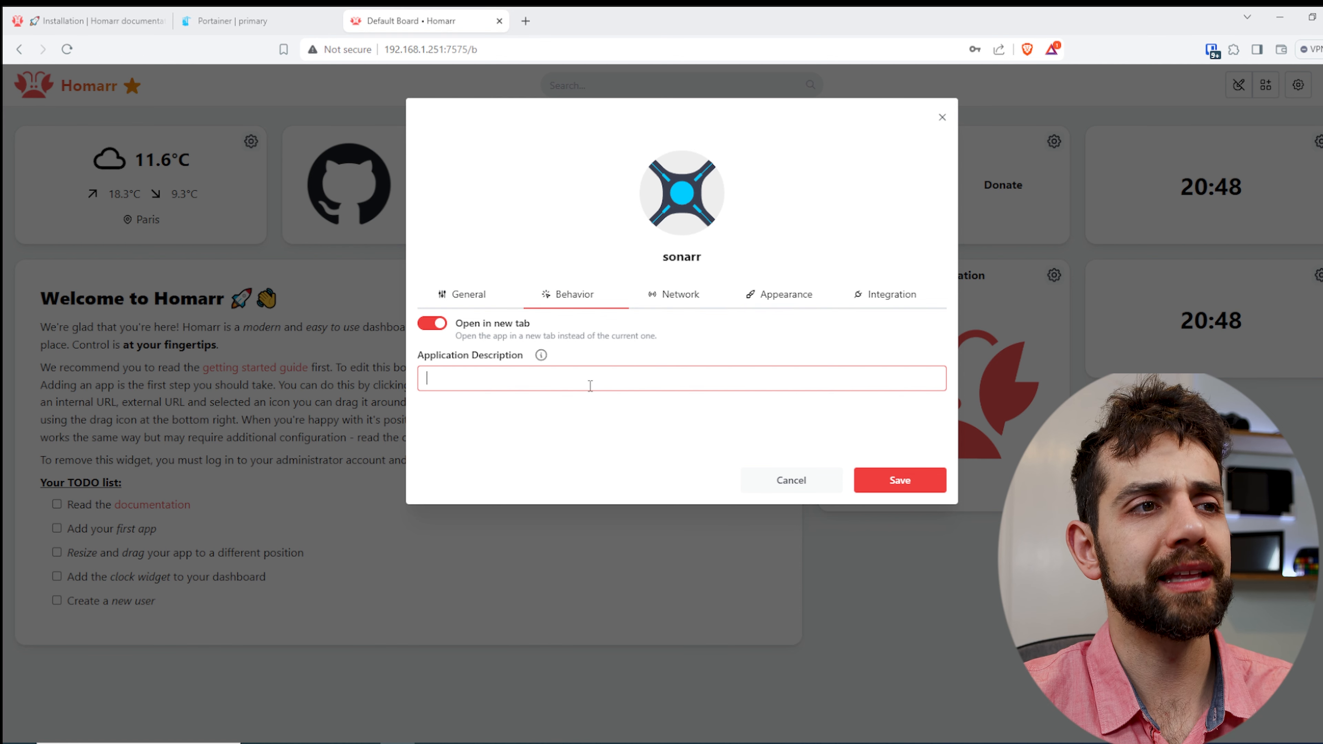
left_click(686, 293)
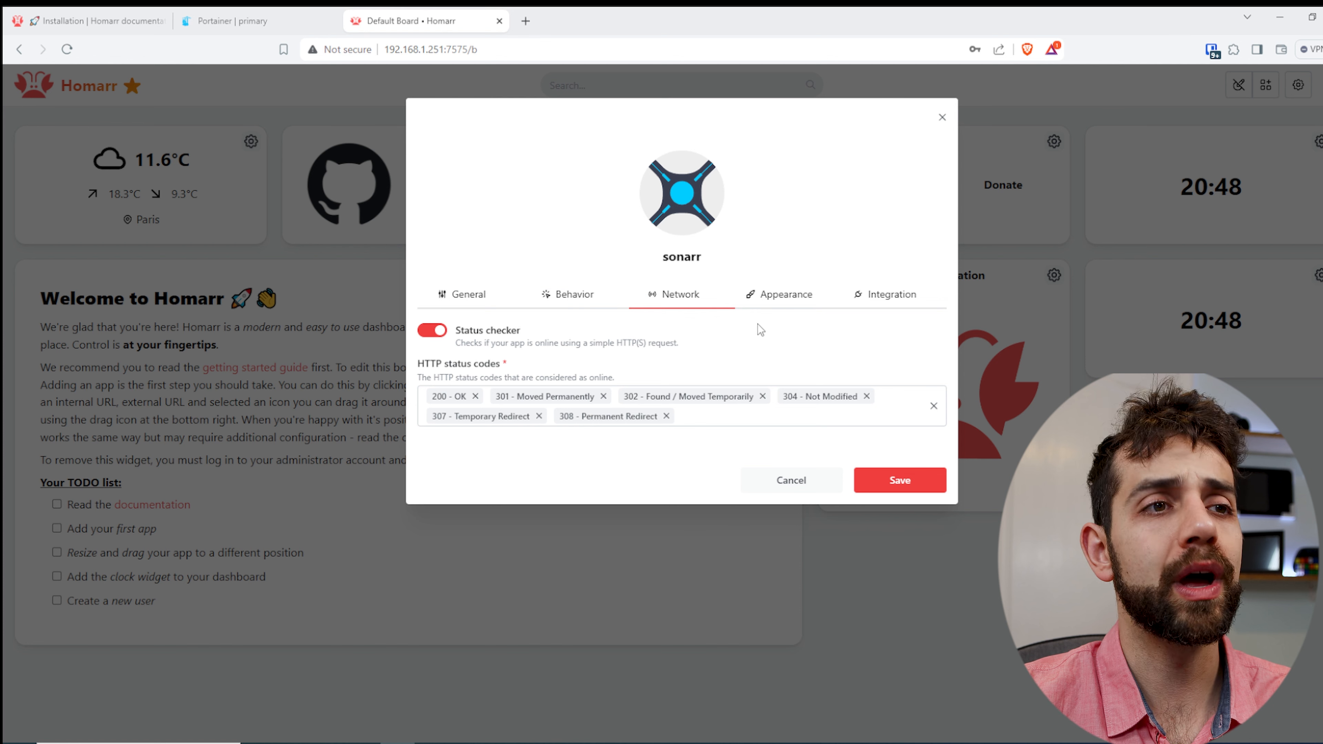
left_click(786, 298)
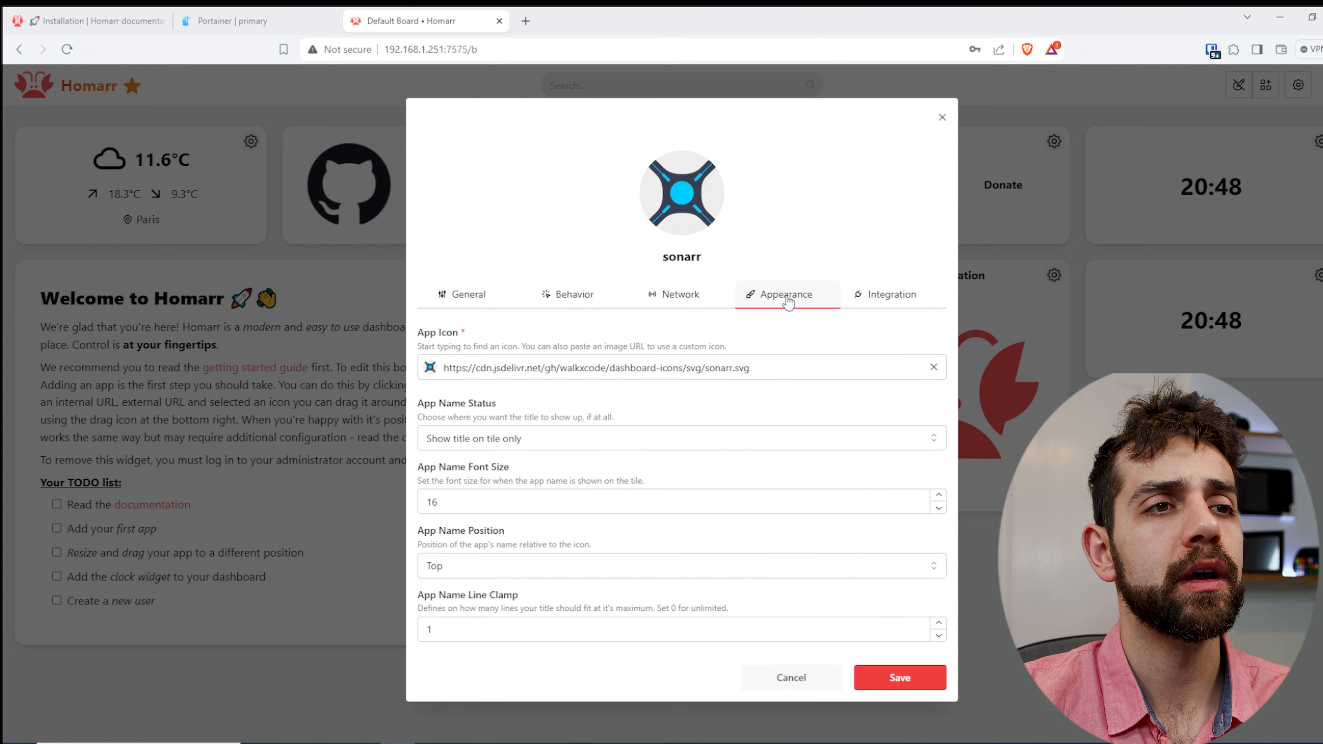
left_click(783, 376)
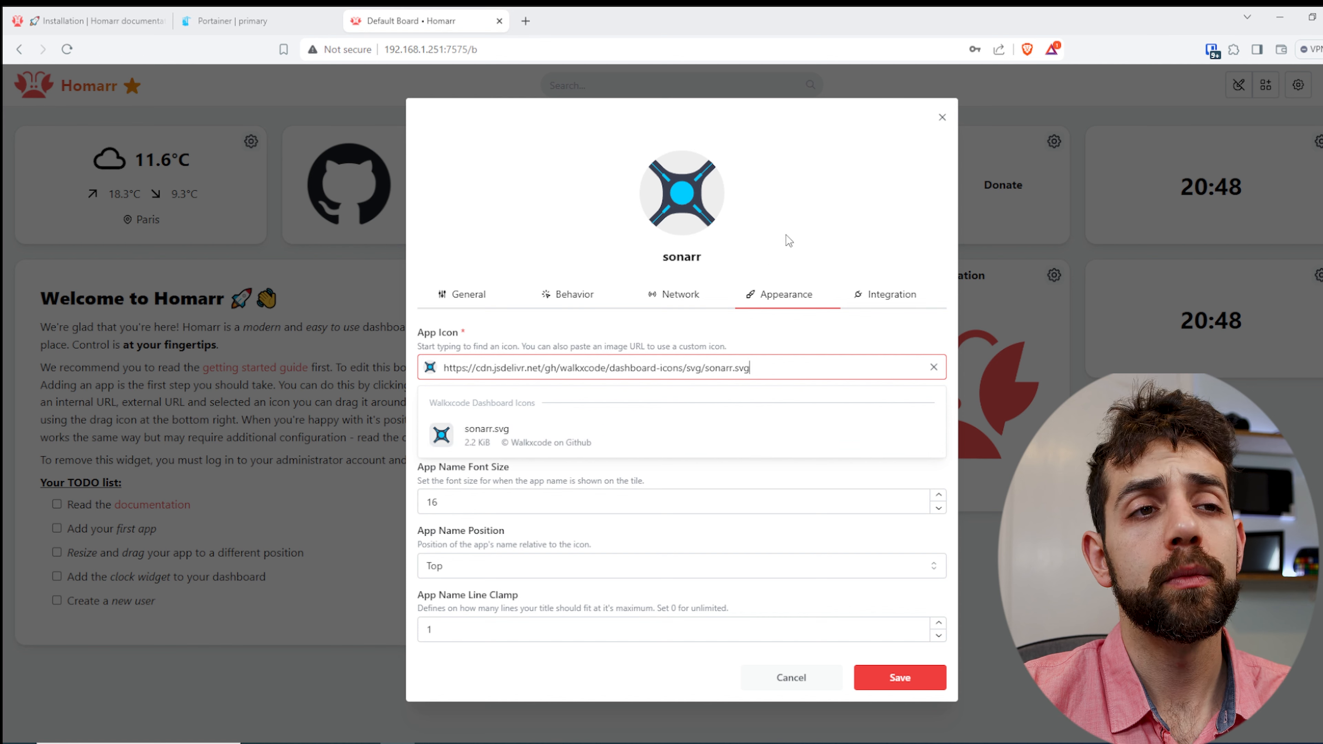
left_click(727, 477)
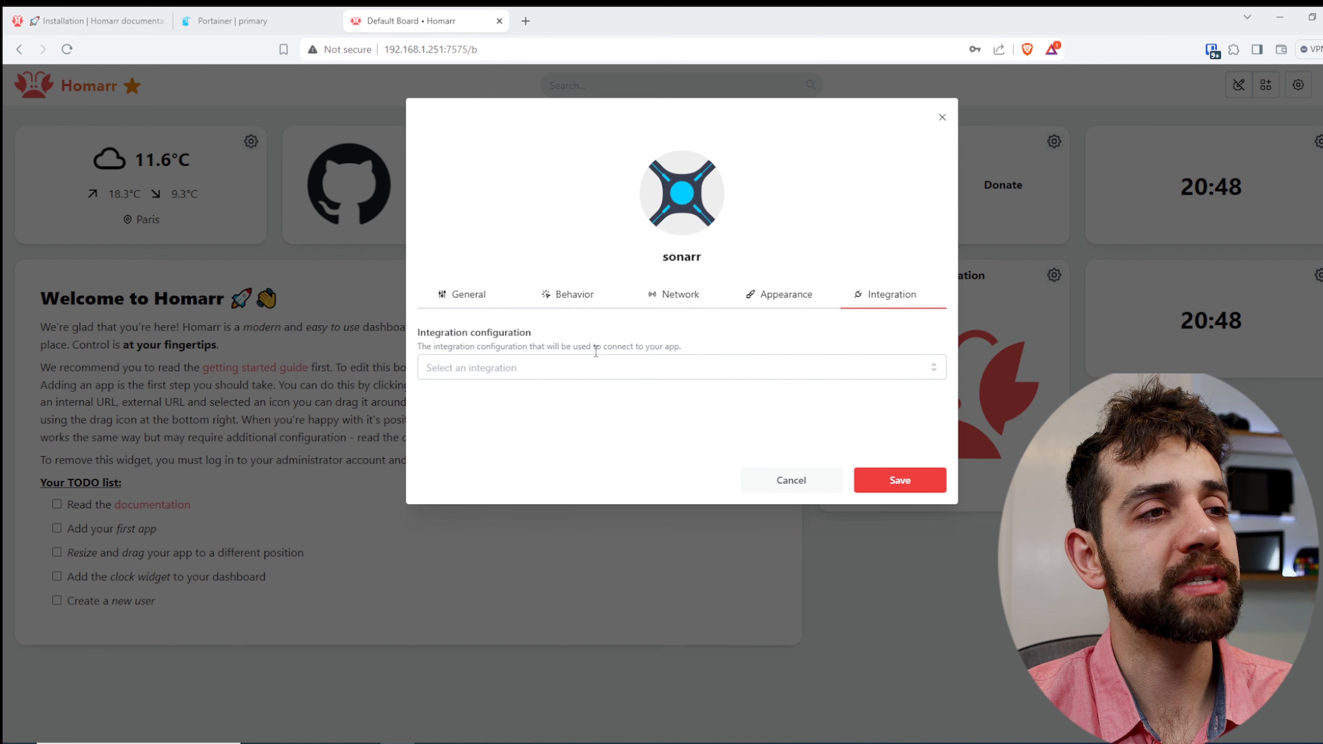
- Try the Sonarr integration for the app and clear the selection again
left_click(606, 369)
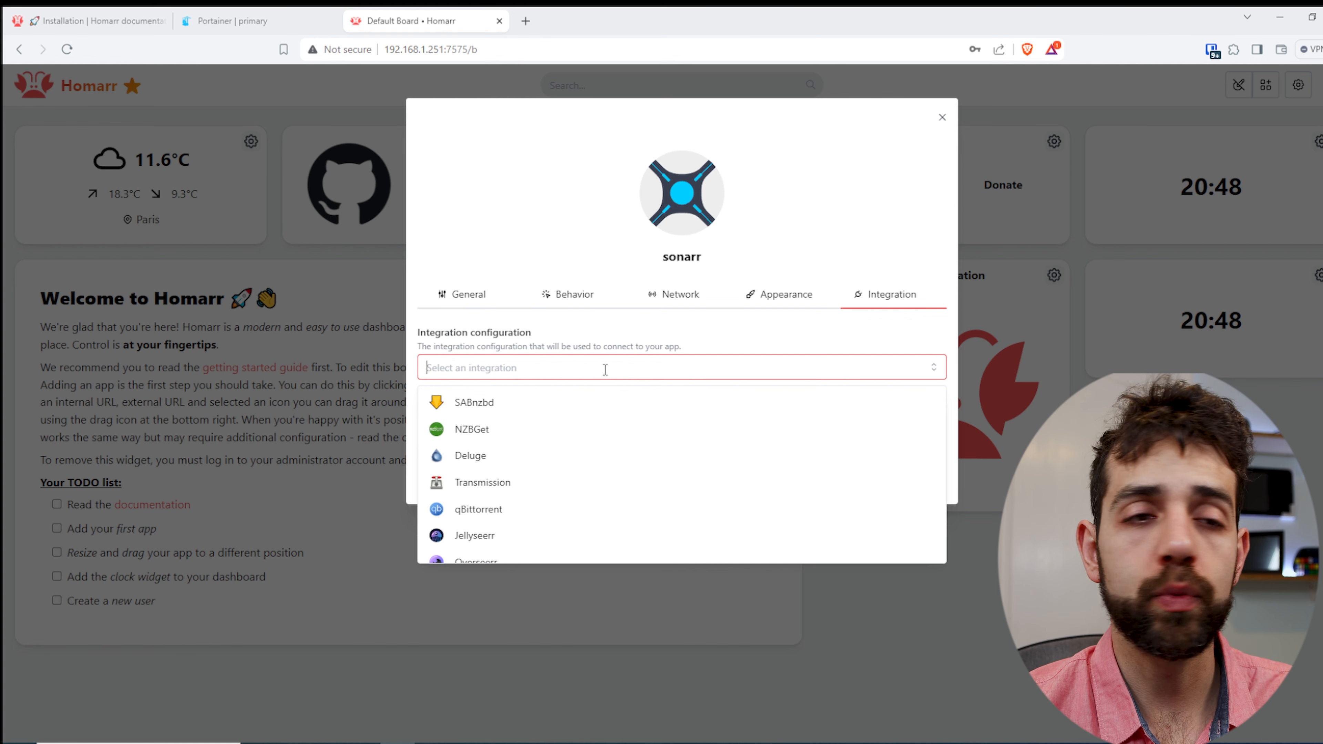
scroll(540, 452, "down", 3)
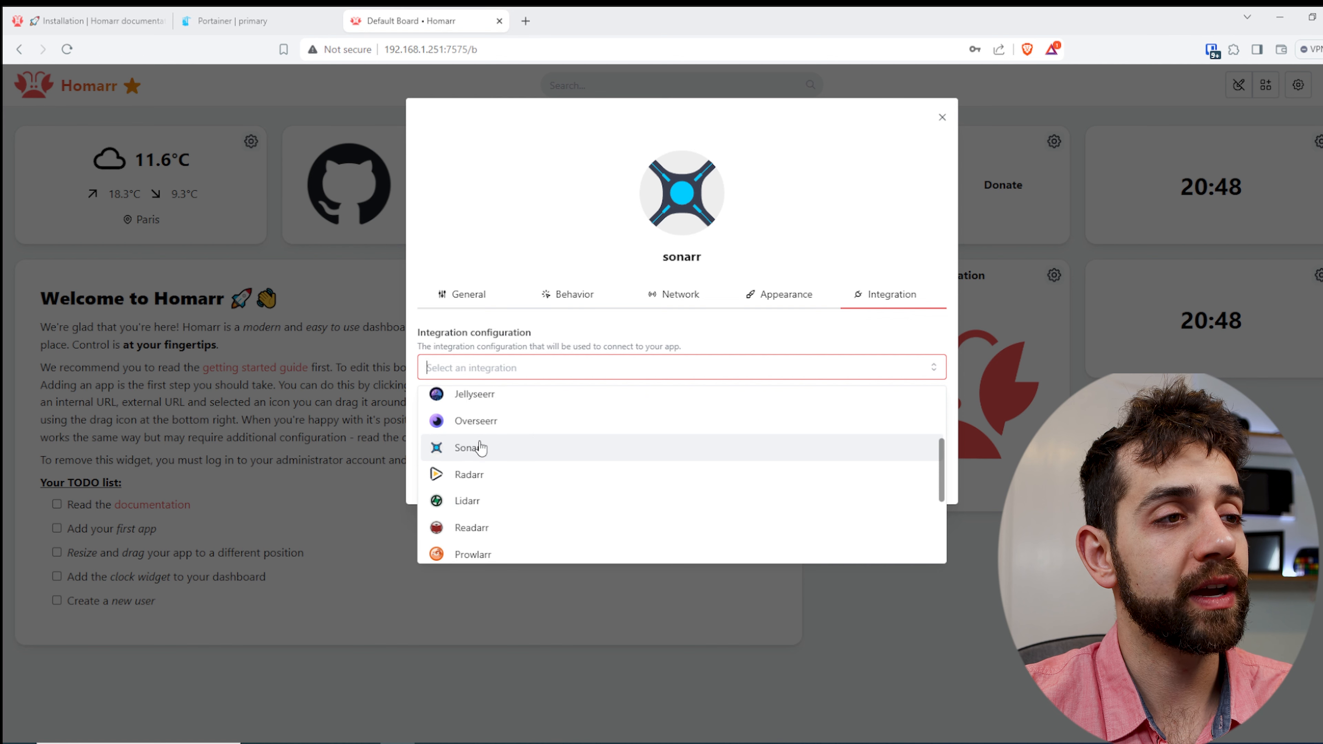
left_click(496, 452)
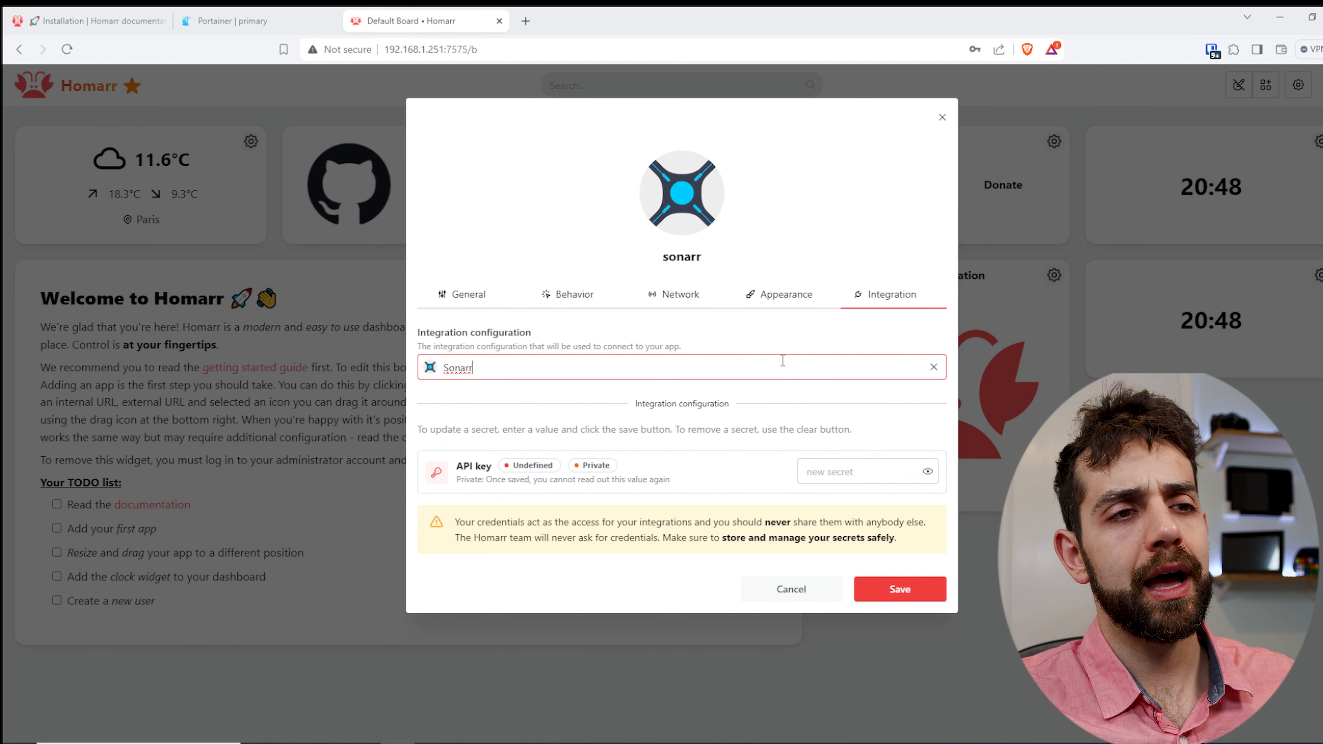
left_click(823, 375)
left_click(937, 371)
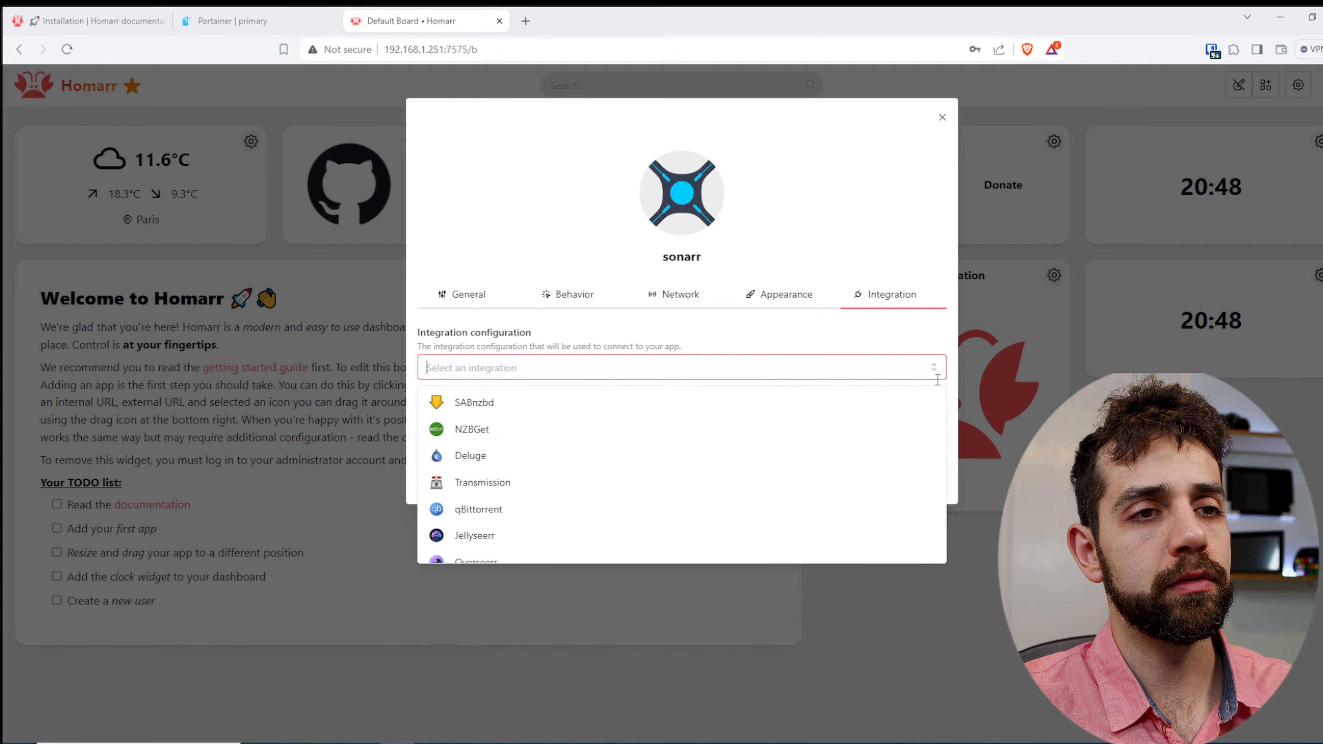
- Save the sonarr app without an integration and place its tile directly above the Documentation tile
left_click(820, 340)
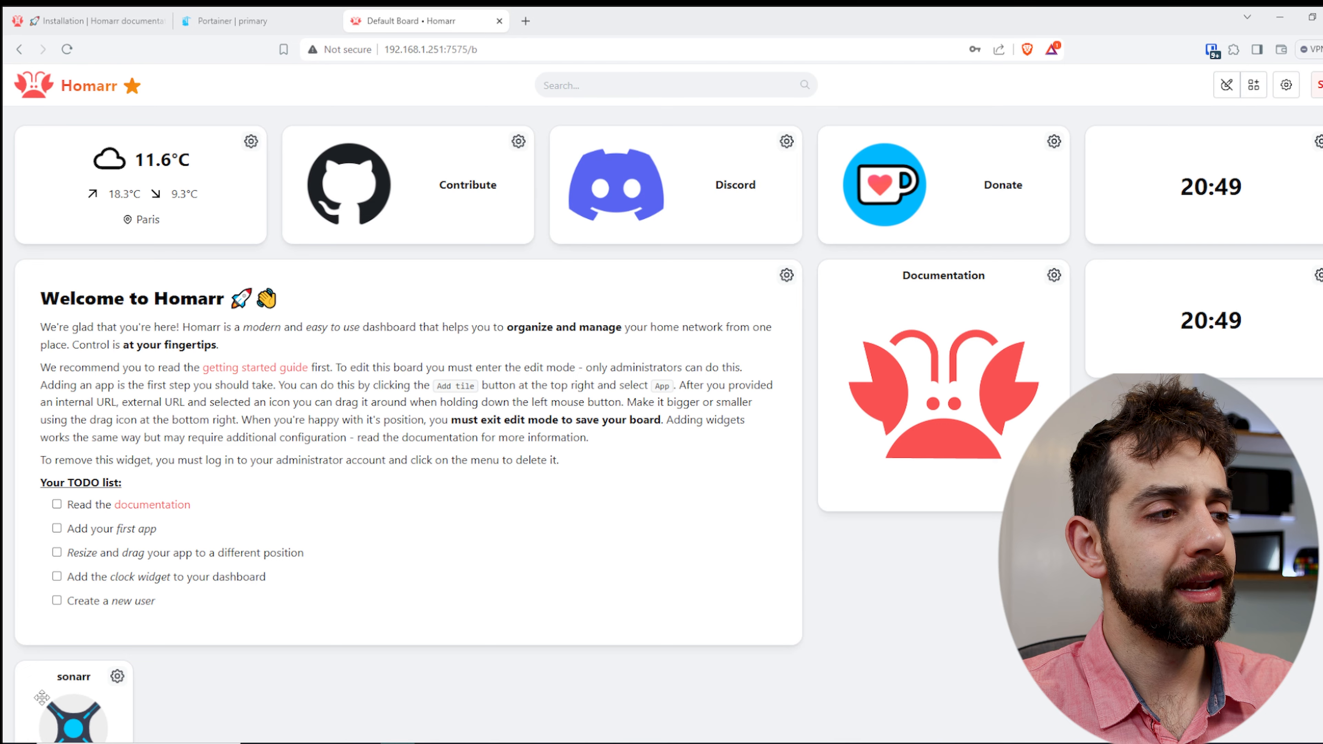
left_click_drag(95, 698, 887, 374)
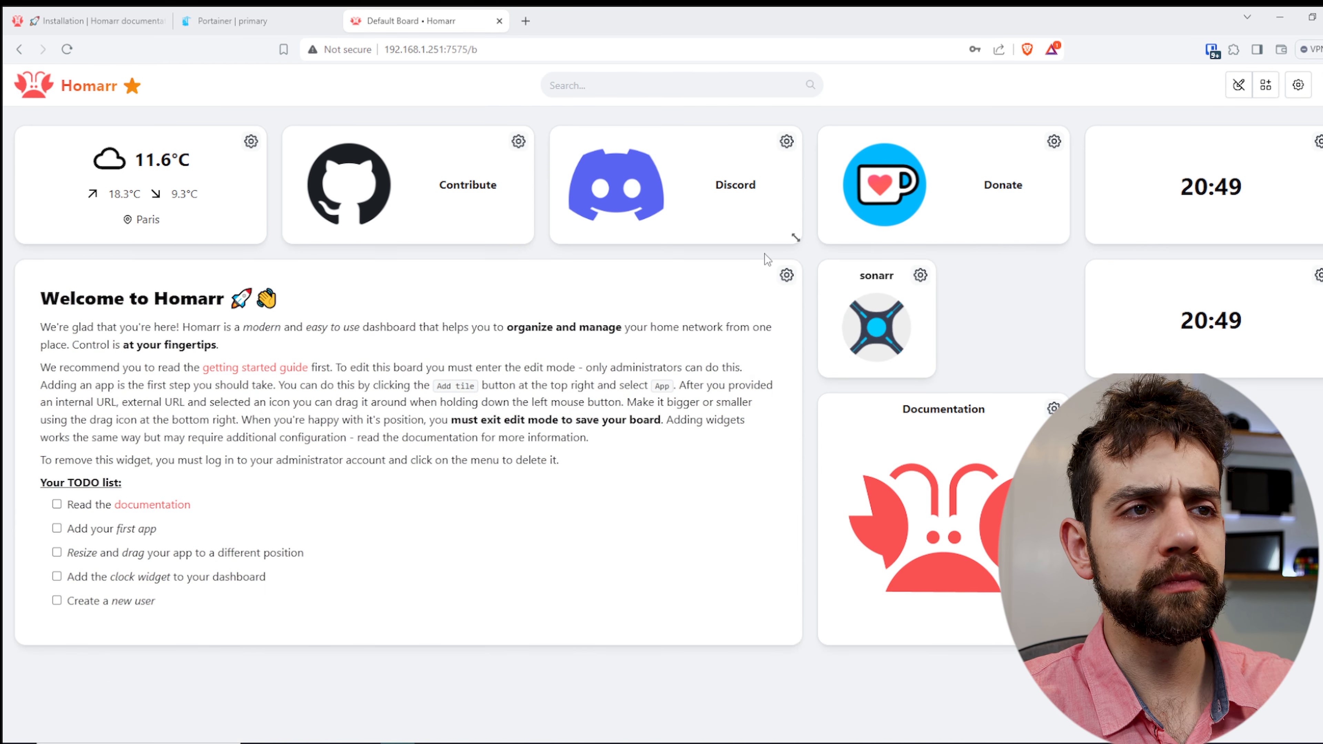
- Remove the Welcome to Homarr widget, and move the Documentation tile below the weather widget with the sonarr tile beside it
left_click(786, 275)
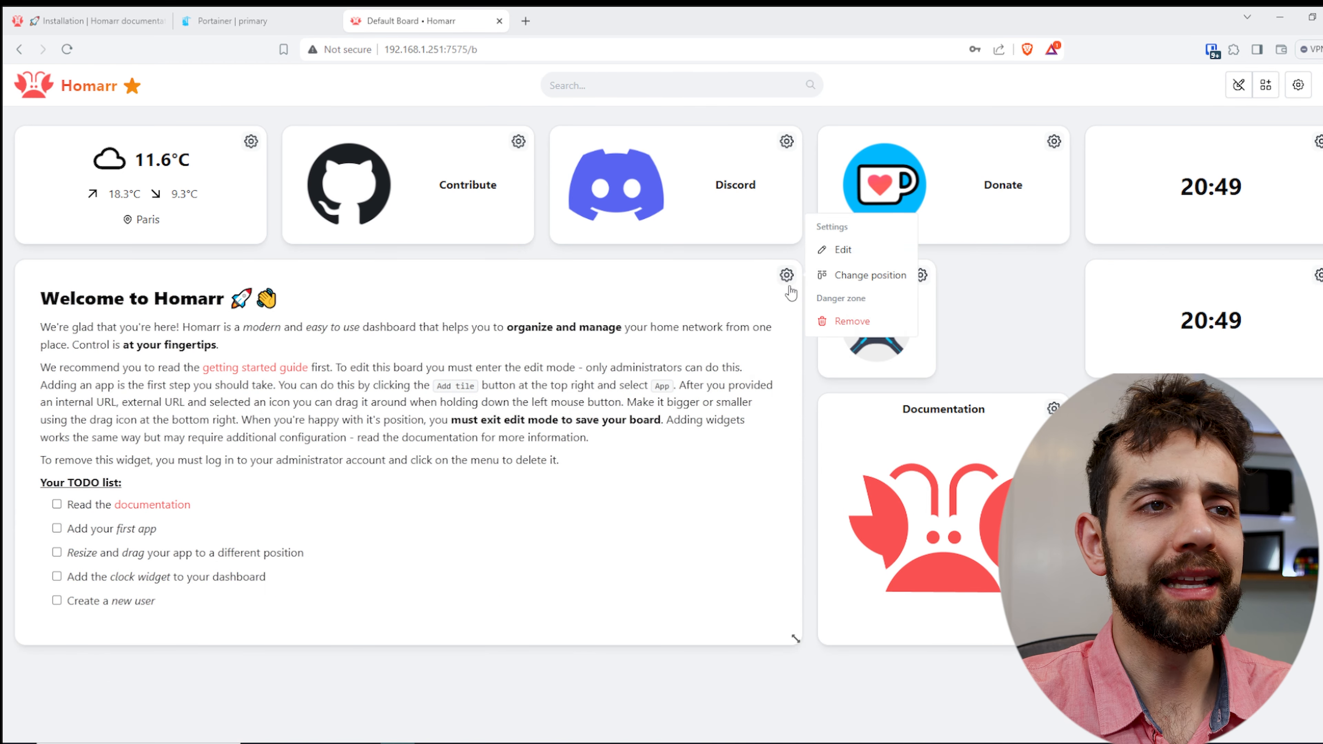
left_click(867, 322)
left_click(805, 181)
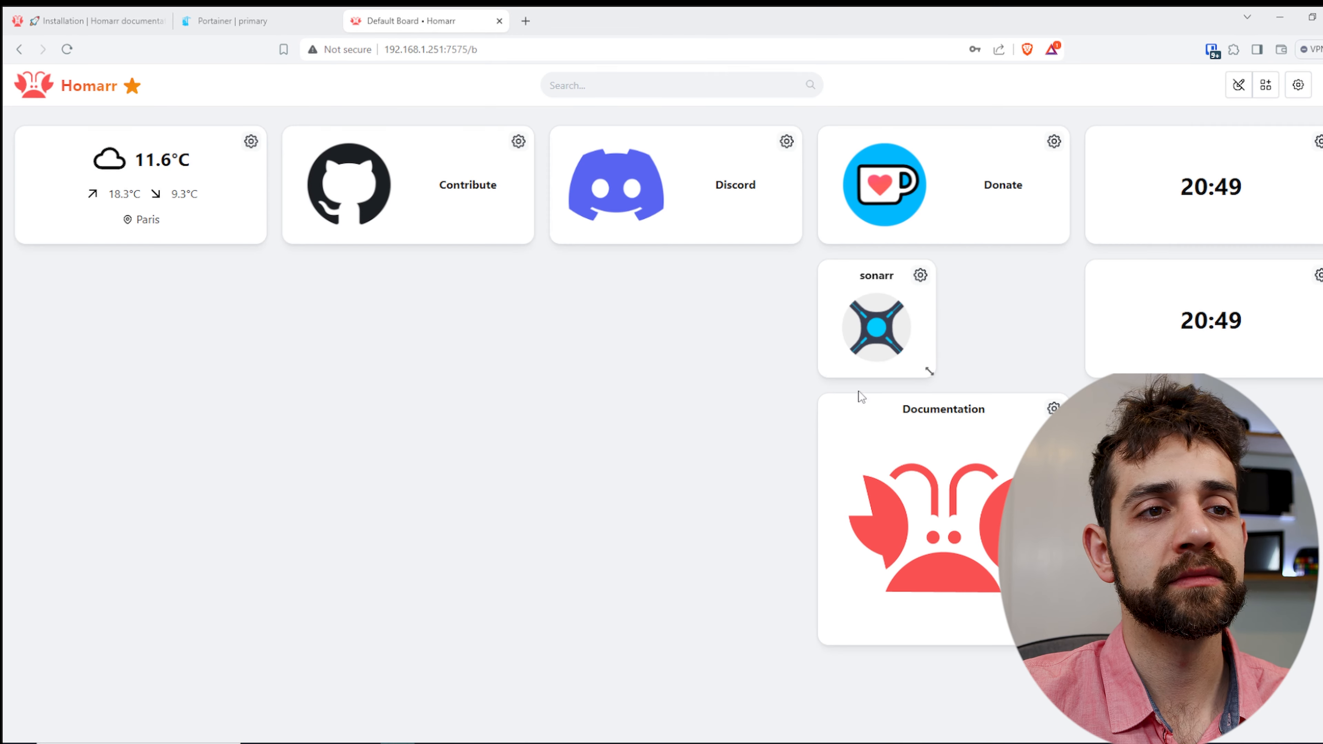
left_click_drag(506, 405, 177, 274)
left_click_drag(894, 346, 347, 343)
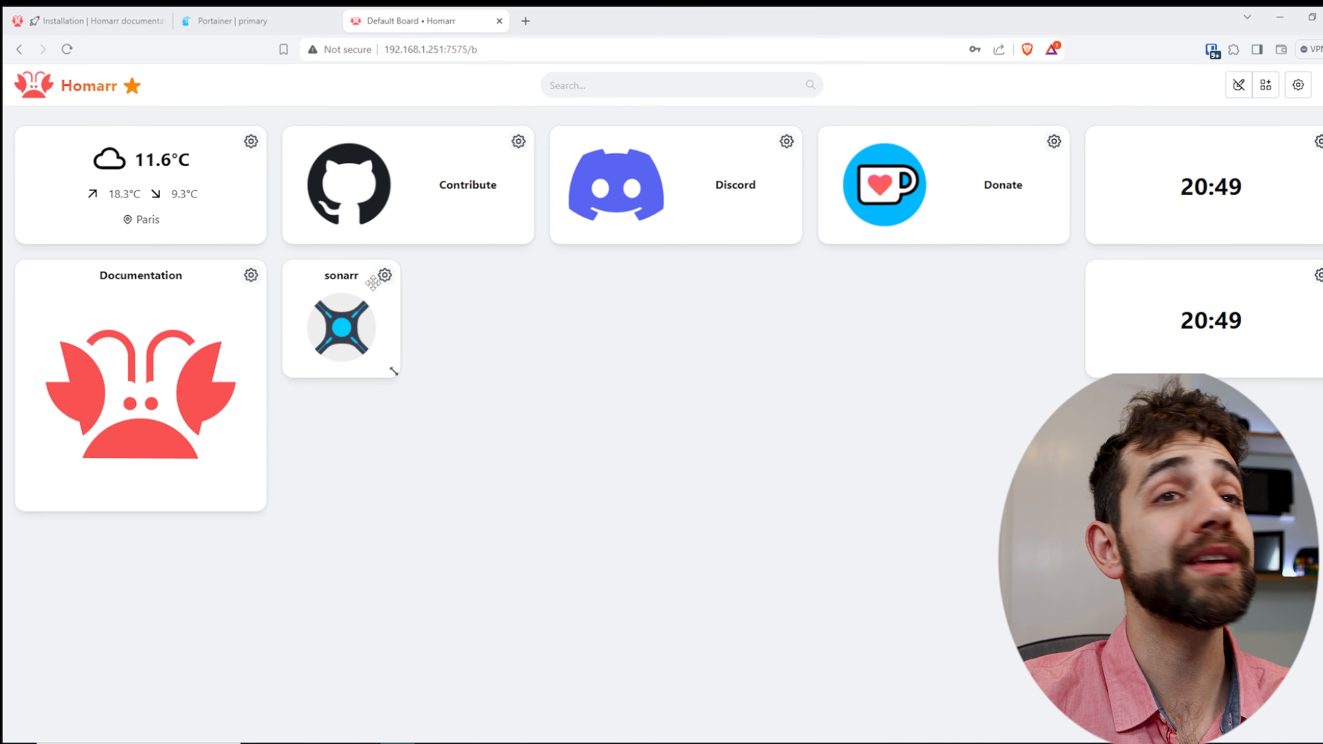
- Add the DNS hole summary and Calendar widgets to the board, and place the DNS hole summary beside the sonarr tile
left_click(1265, 84)
left_click(681, 220)
scroll(695, 439, "down", 5)
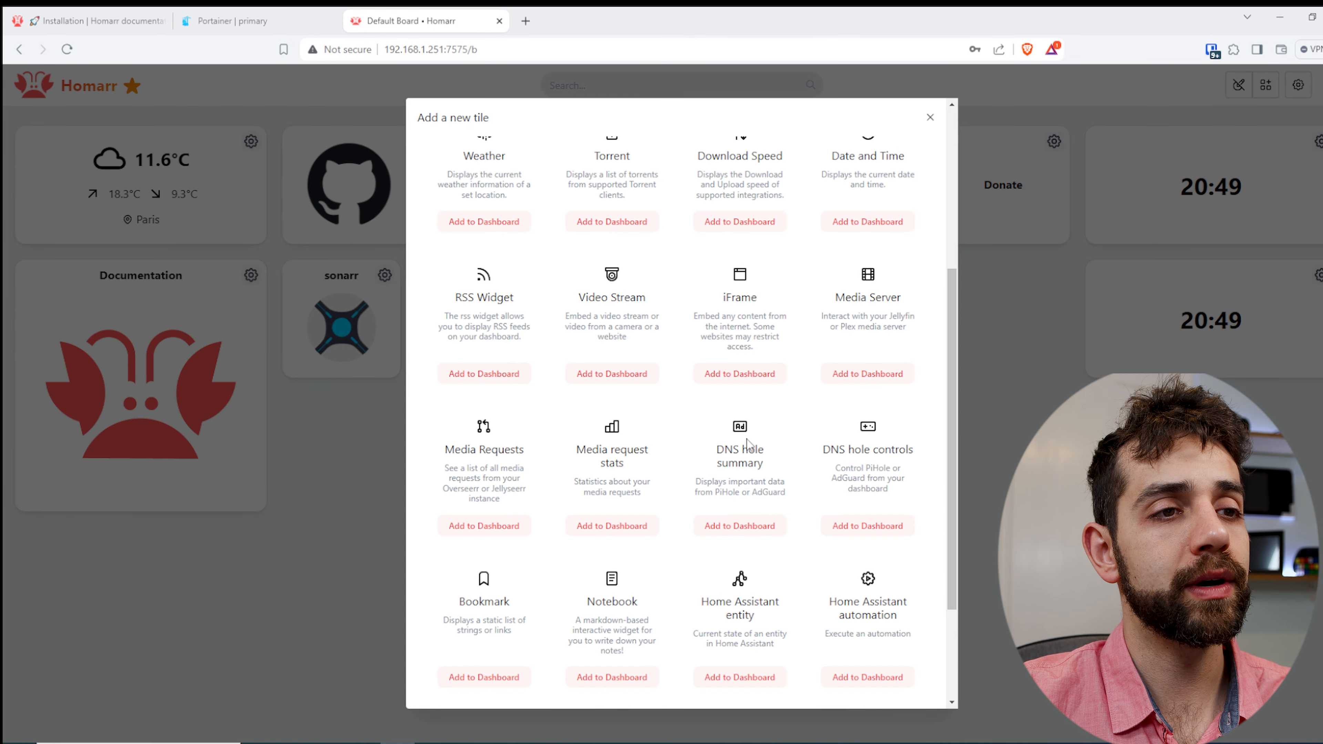
left_click(760, 524)
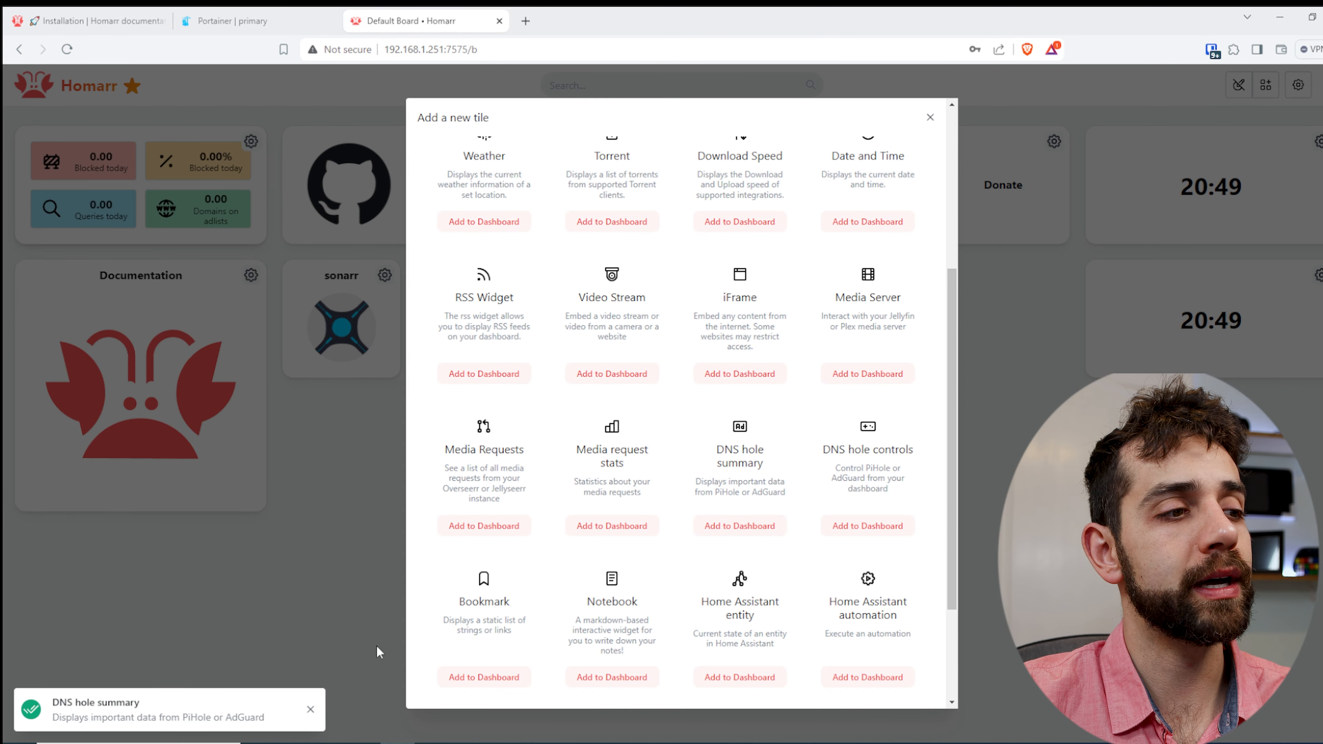
scroll(559, 365, "up", 5)
left_click(469, 365)
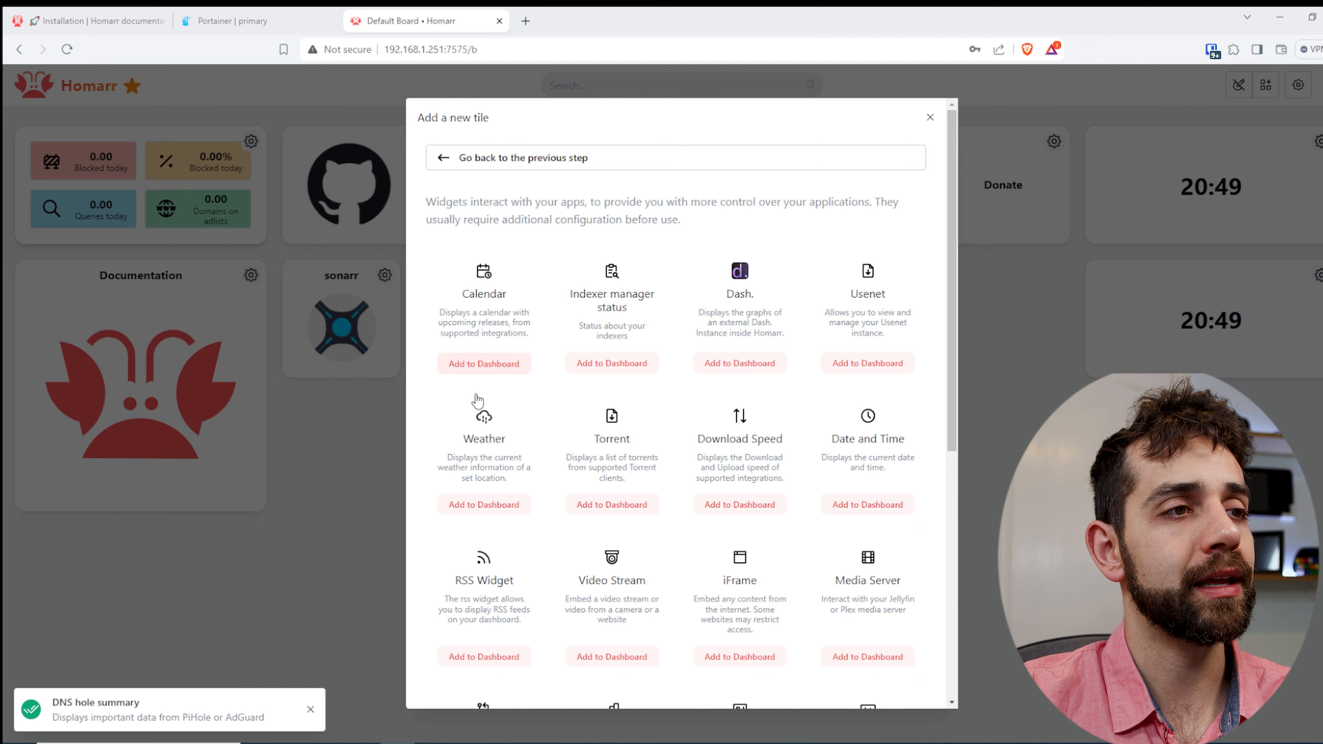
left_click(930, 117)
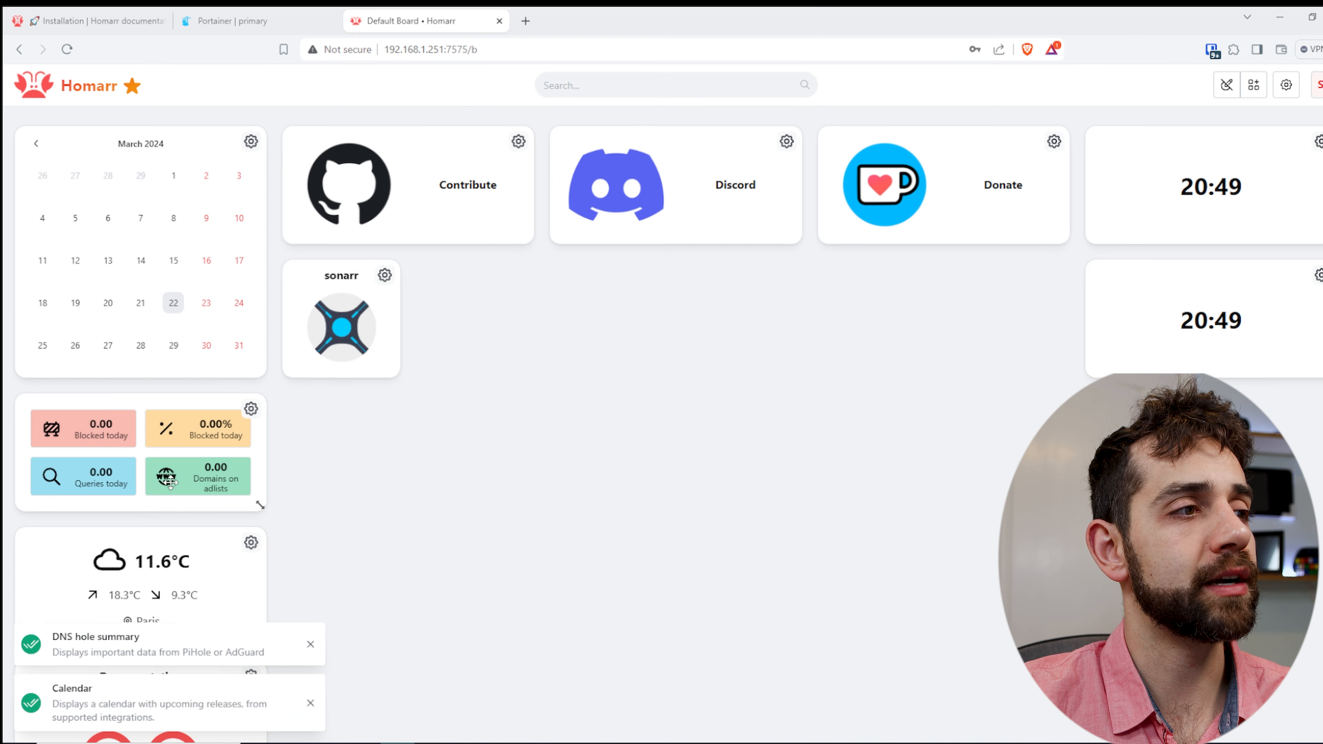
left_click_drag(164, 437, 591, 348)
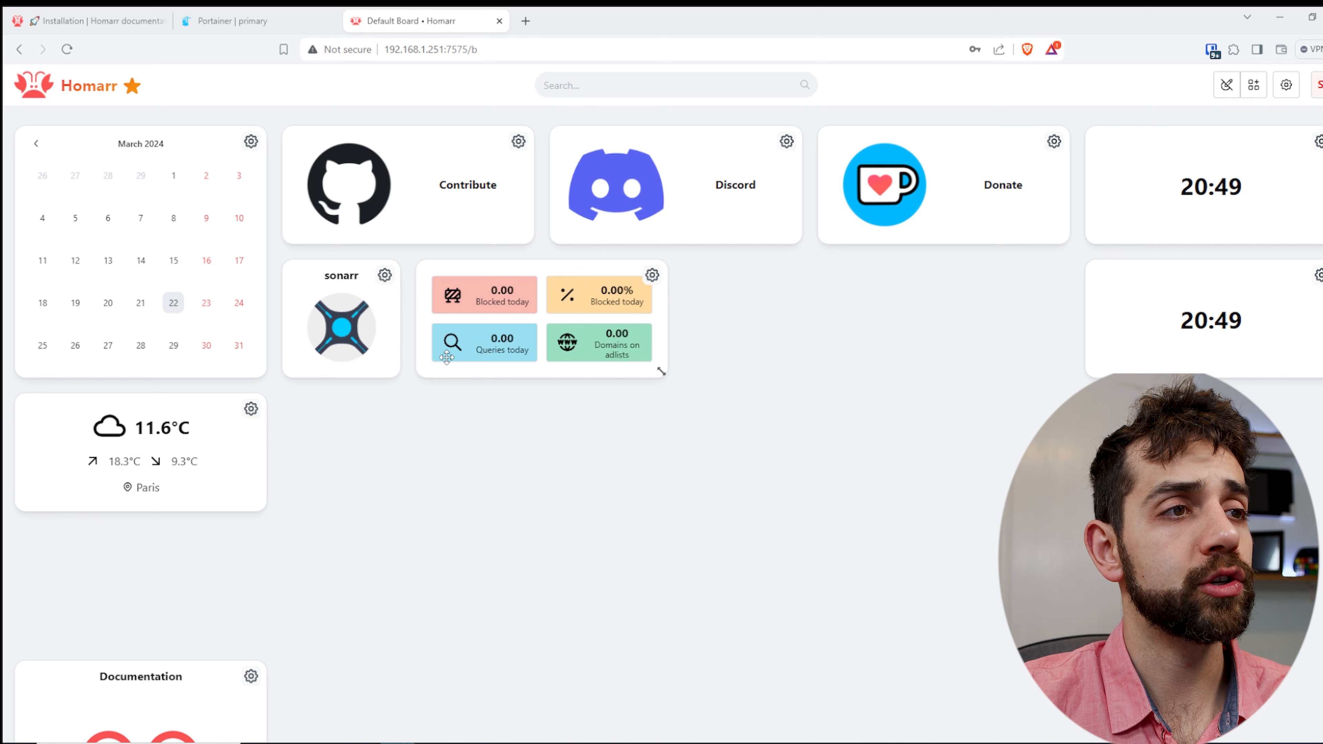
- Examine the DNS hole summary widget's color and layout settings and close them without saving
left_click(652, 277)
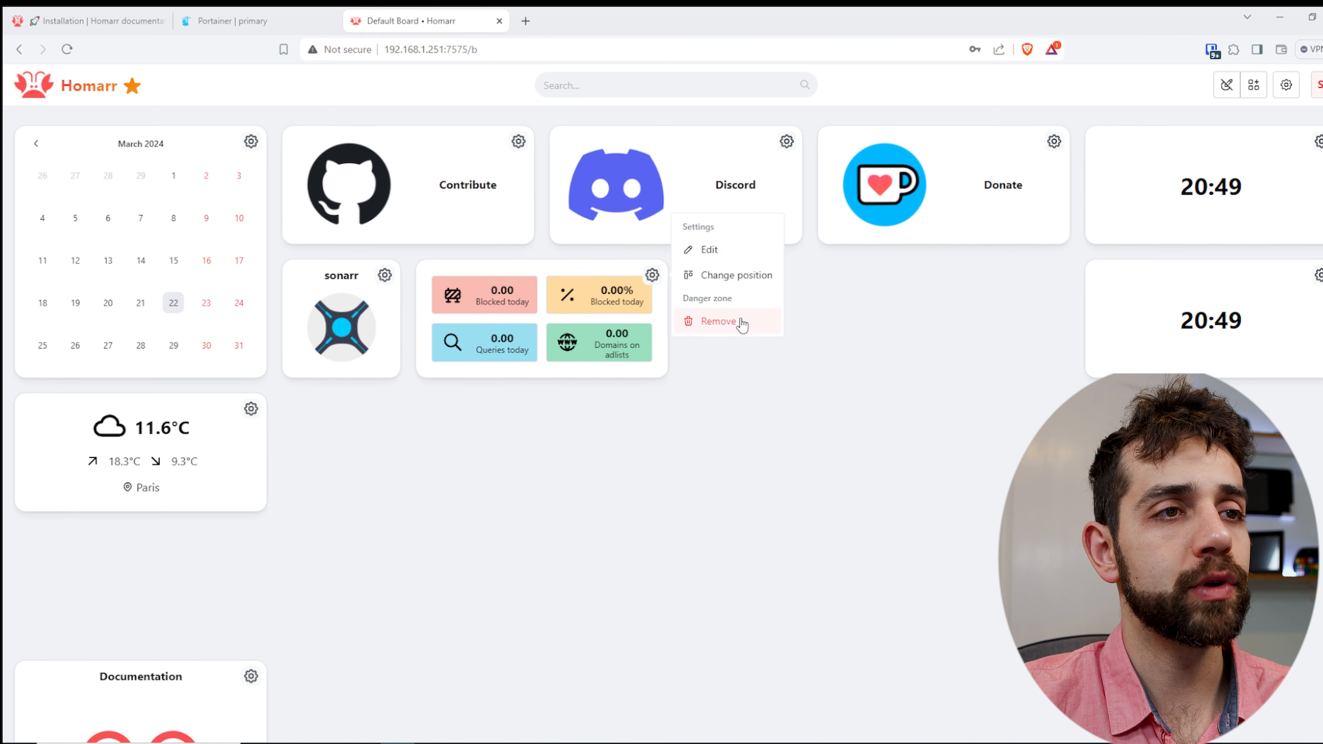
left_click(750, 251)
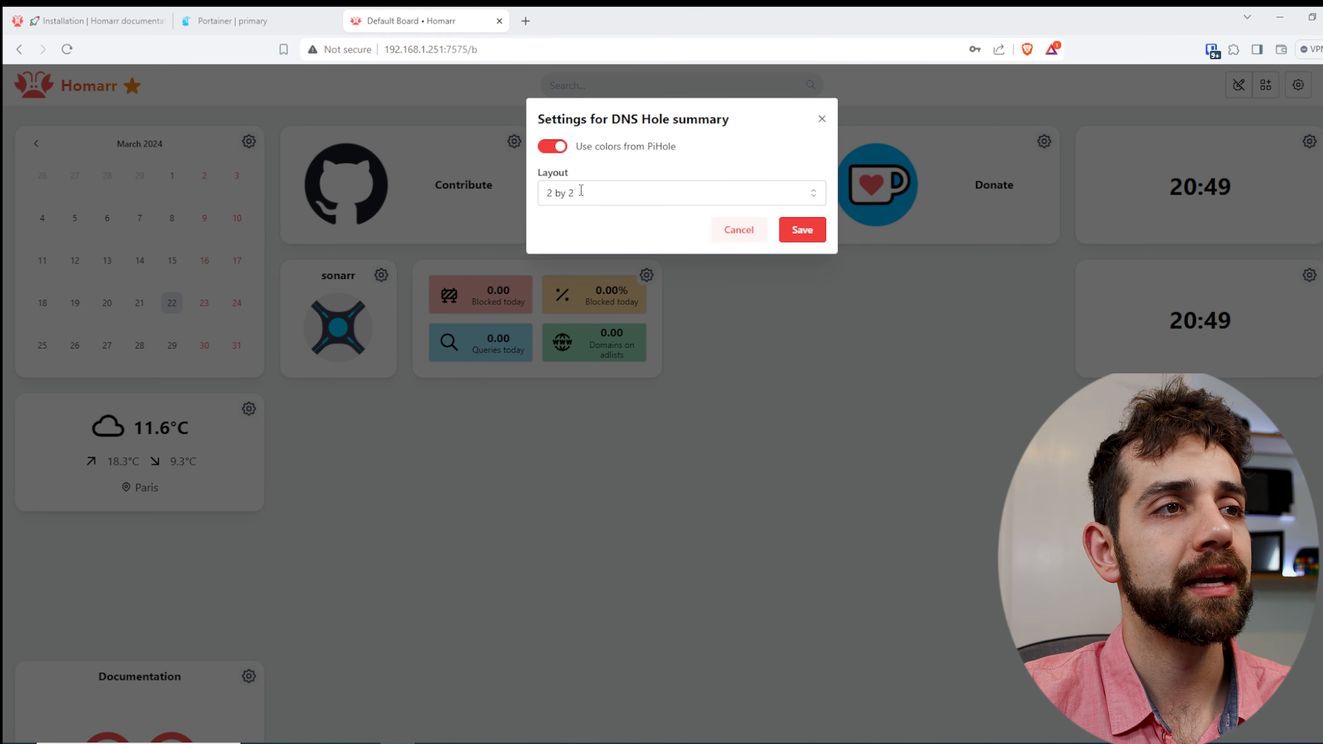
left_click(644, 194)
left_click(633, 164)
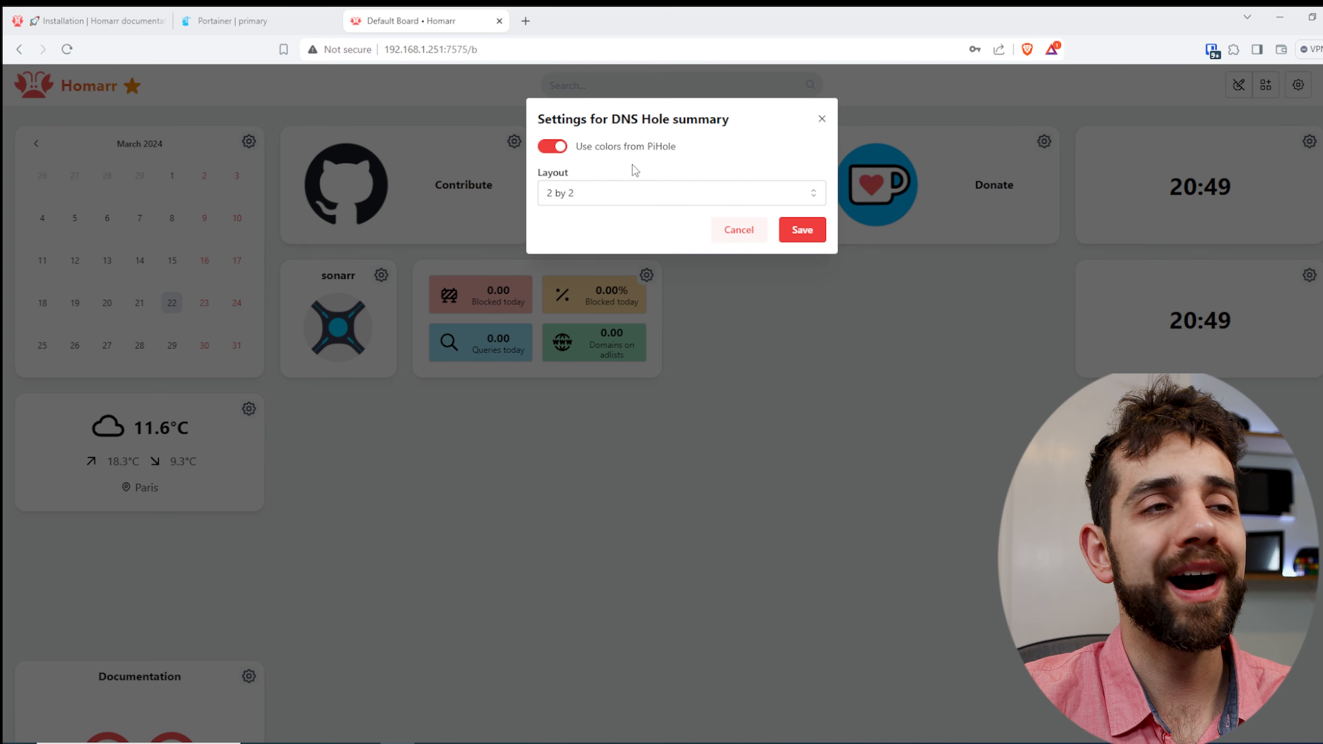
left_click(822, 120)
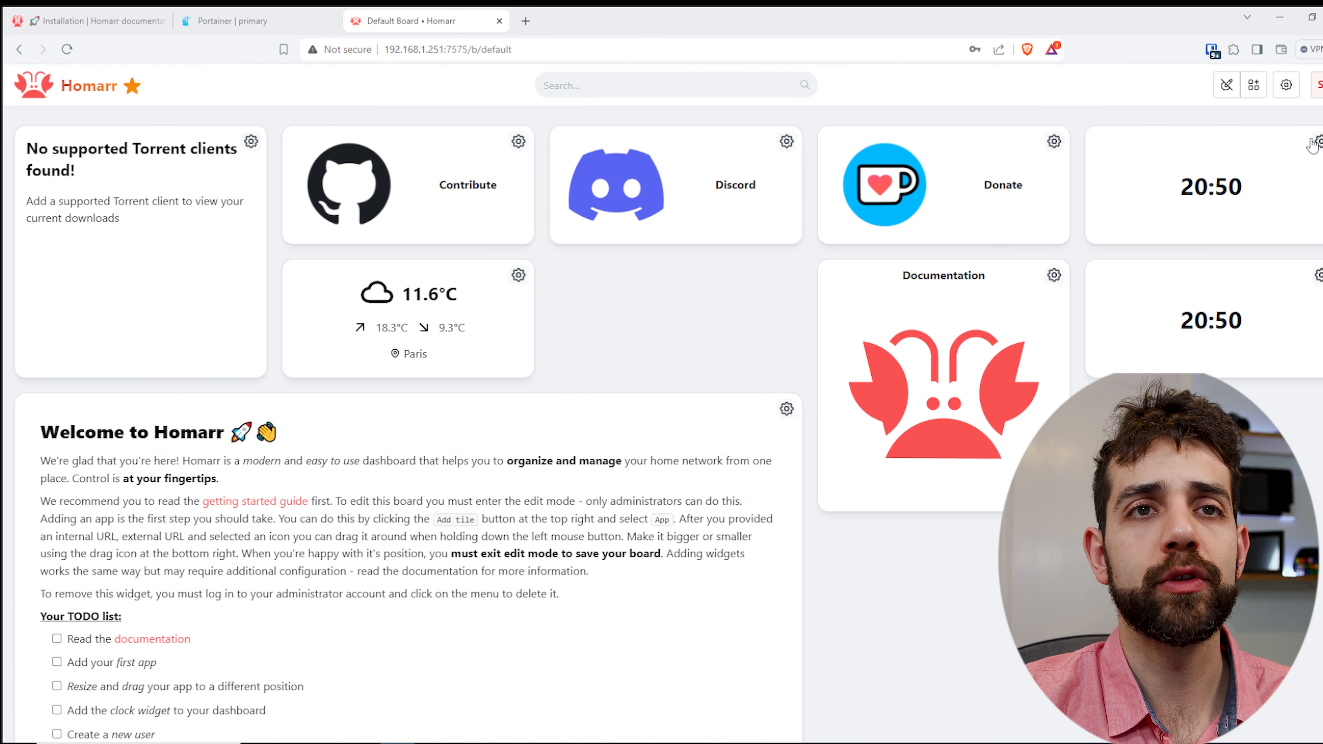
- Exit edit mode to save the board, re-enter it and exit with saving once more
left_click(1227, 85)
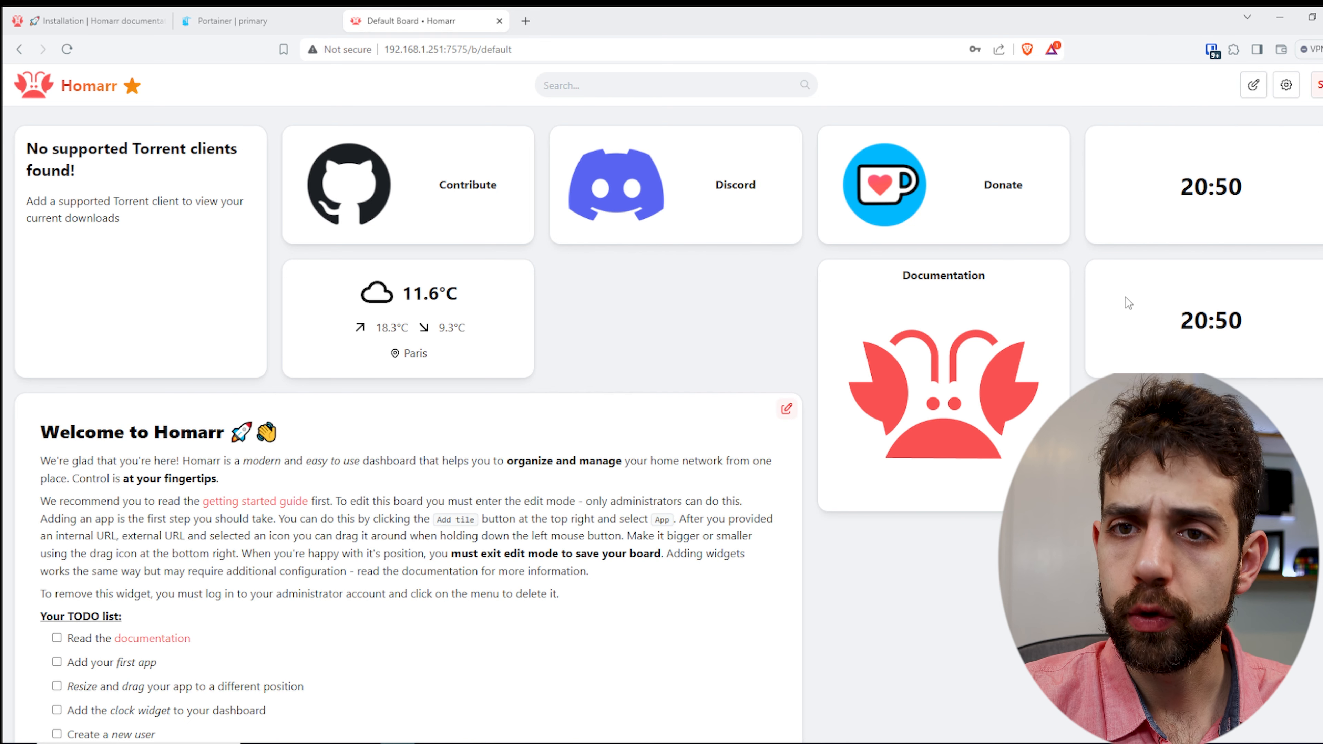
left_click(1254, 85)
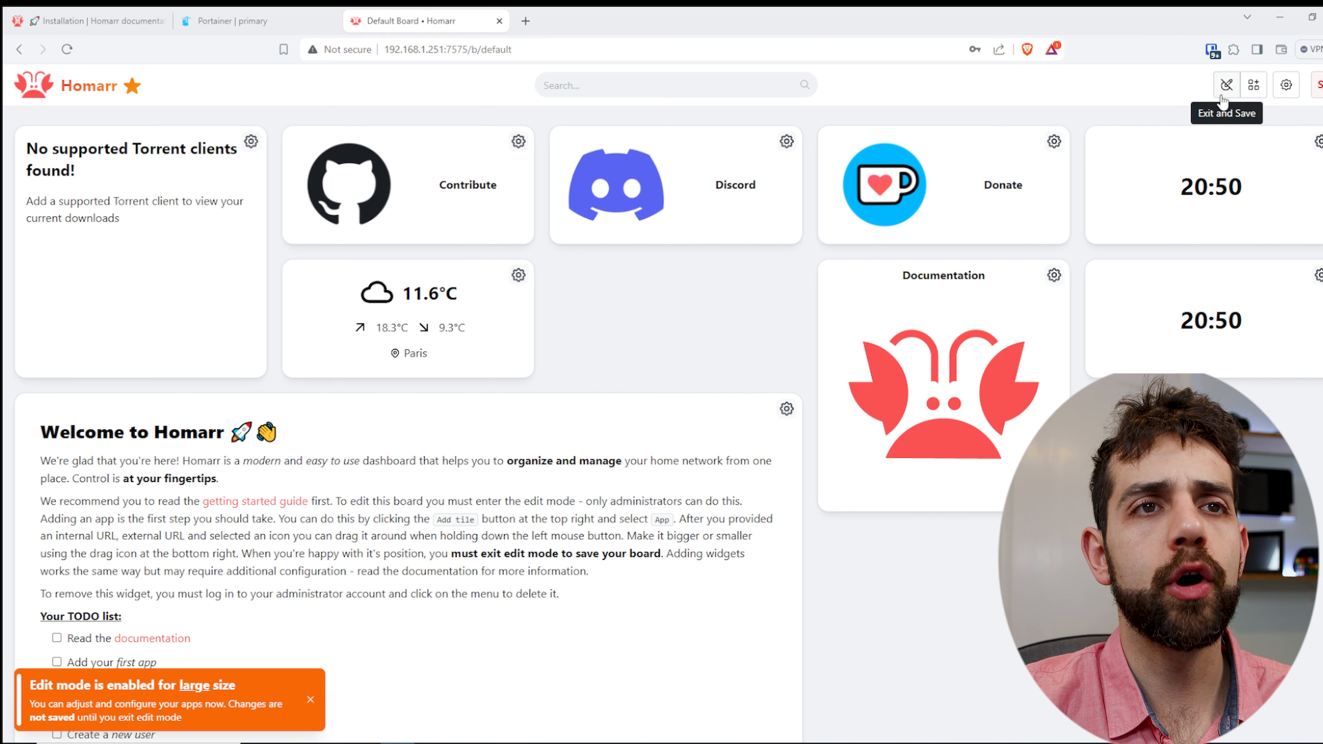
left_click(1227, 85)
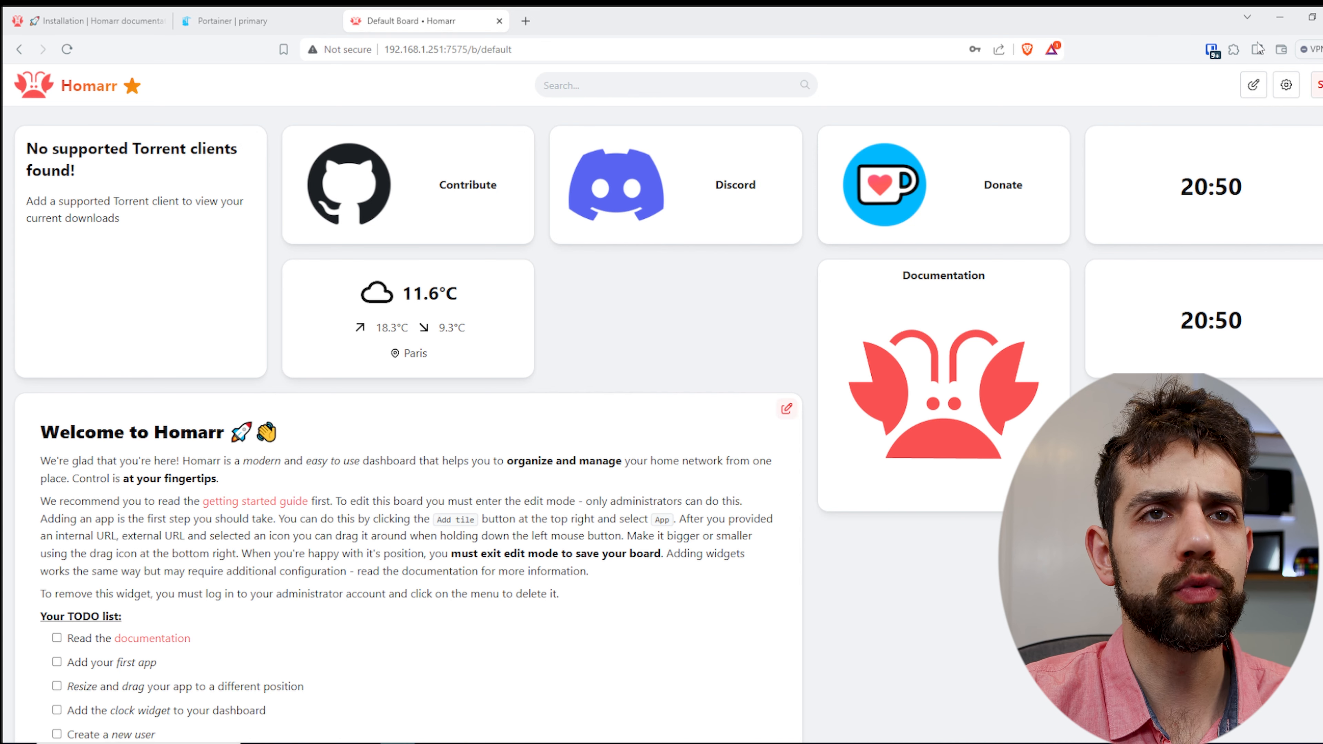
- Try to remove the weather widget and the Contribute tile from the board in edit mode
left_click(1254, 84)
left_click(518, 274)
left_click(568, 322)
left_click(806, 182)
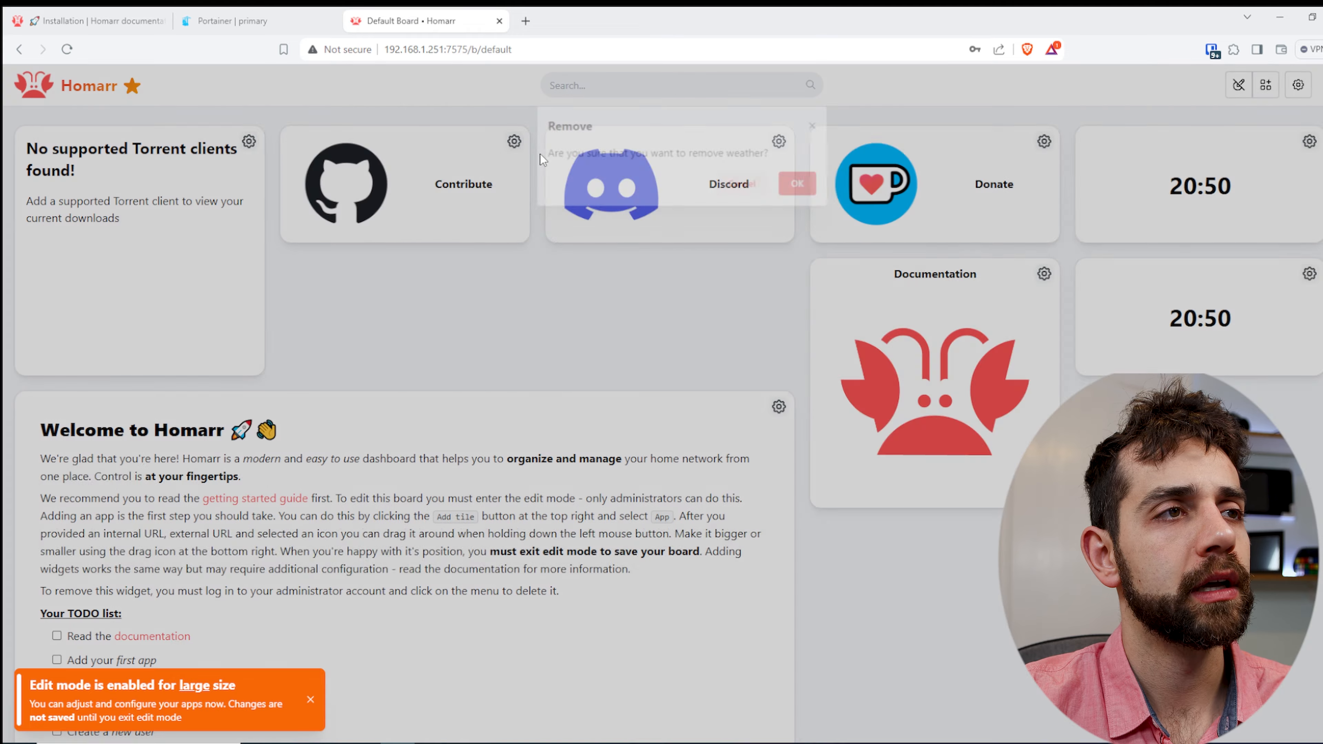
left_click(605, 203)
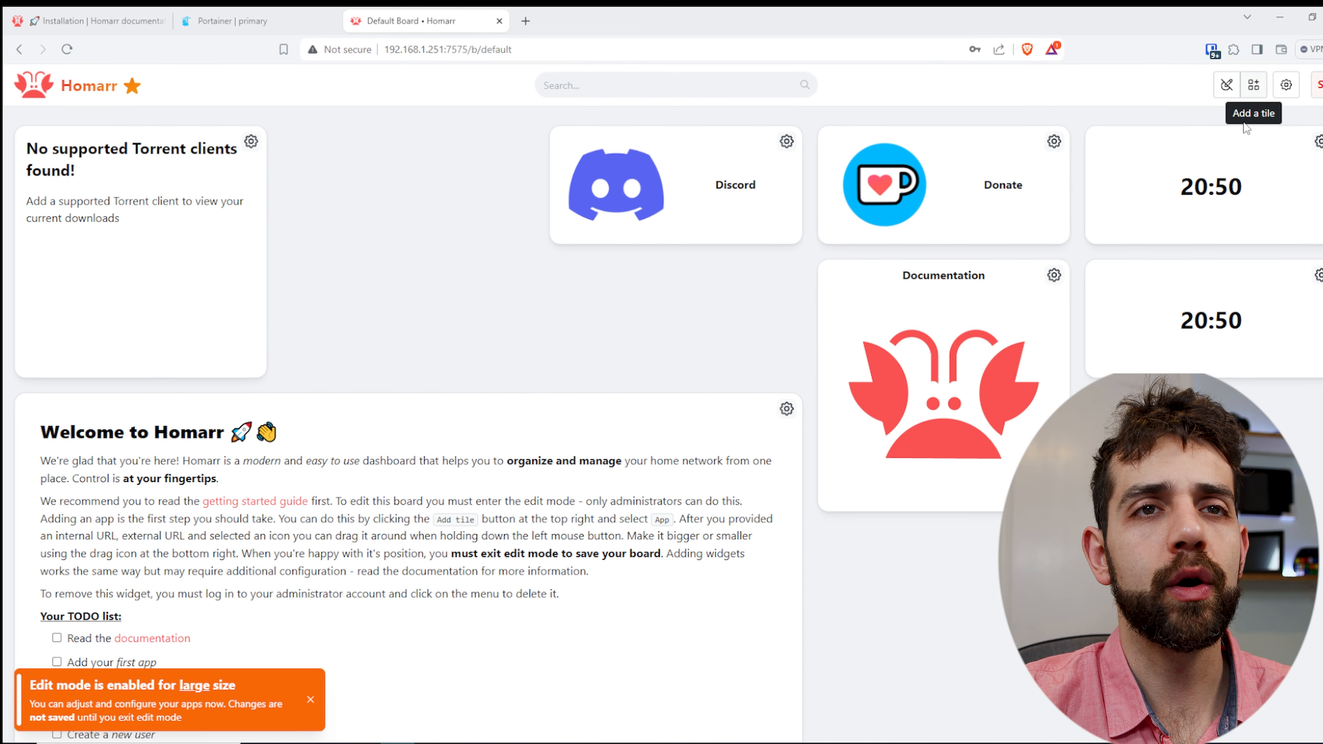
- Open the Default Board customization page, return to the board and exit edit mode
left_click(1286, 88)
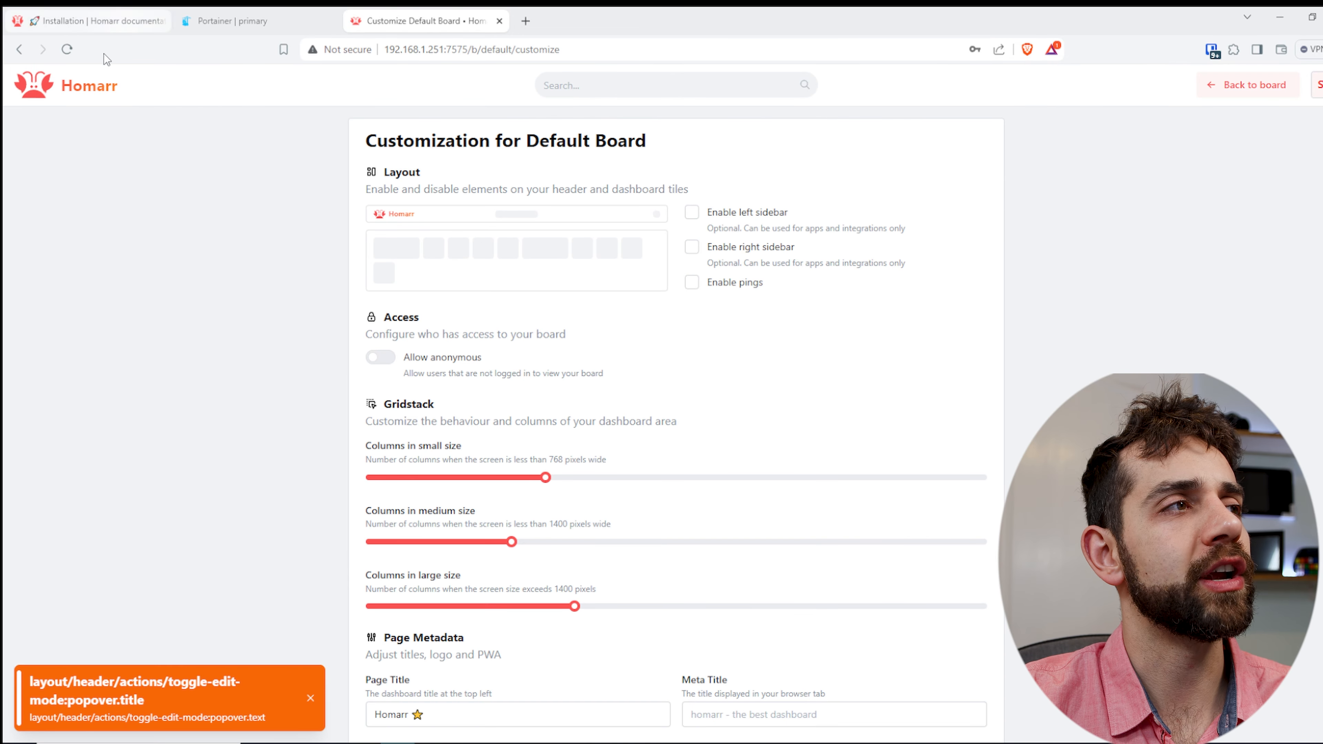
left_click(17, 50)
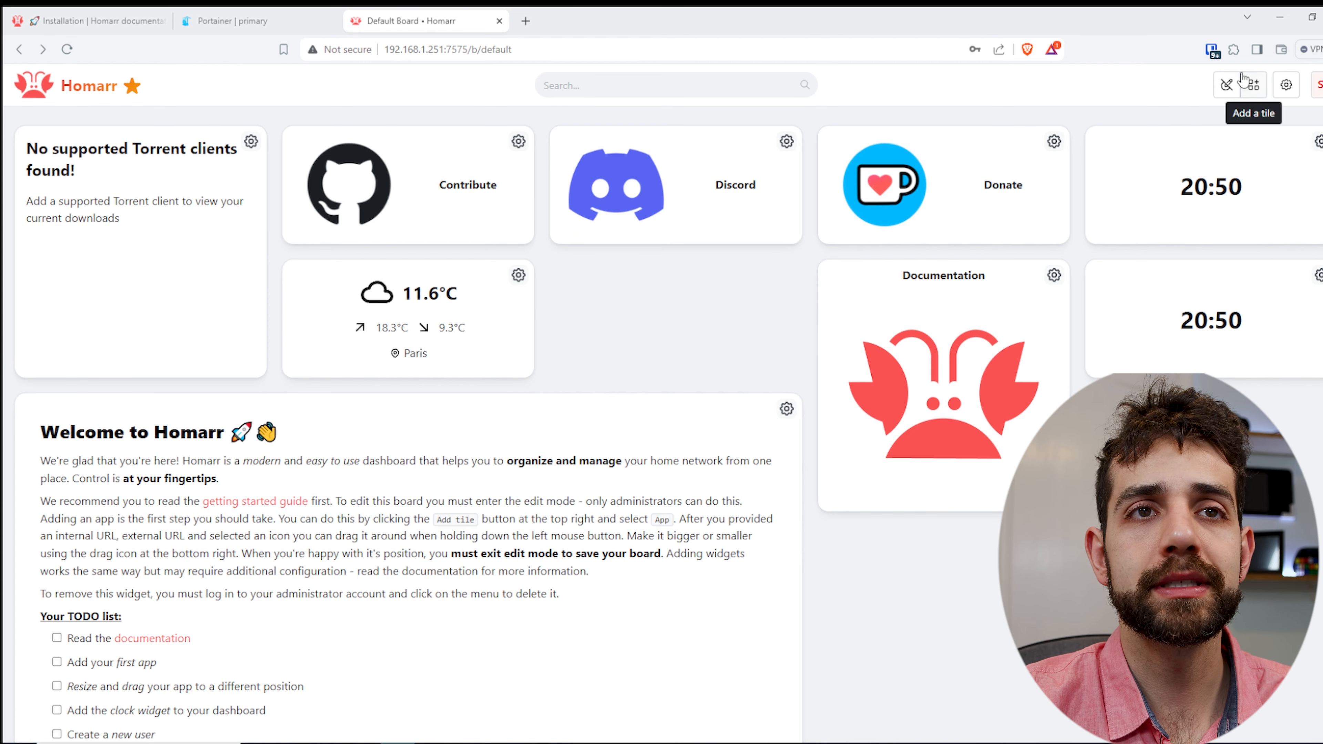
left_click(1235, 84)
left_click(1065, 93)
left_click(1238, 84)
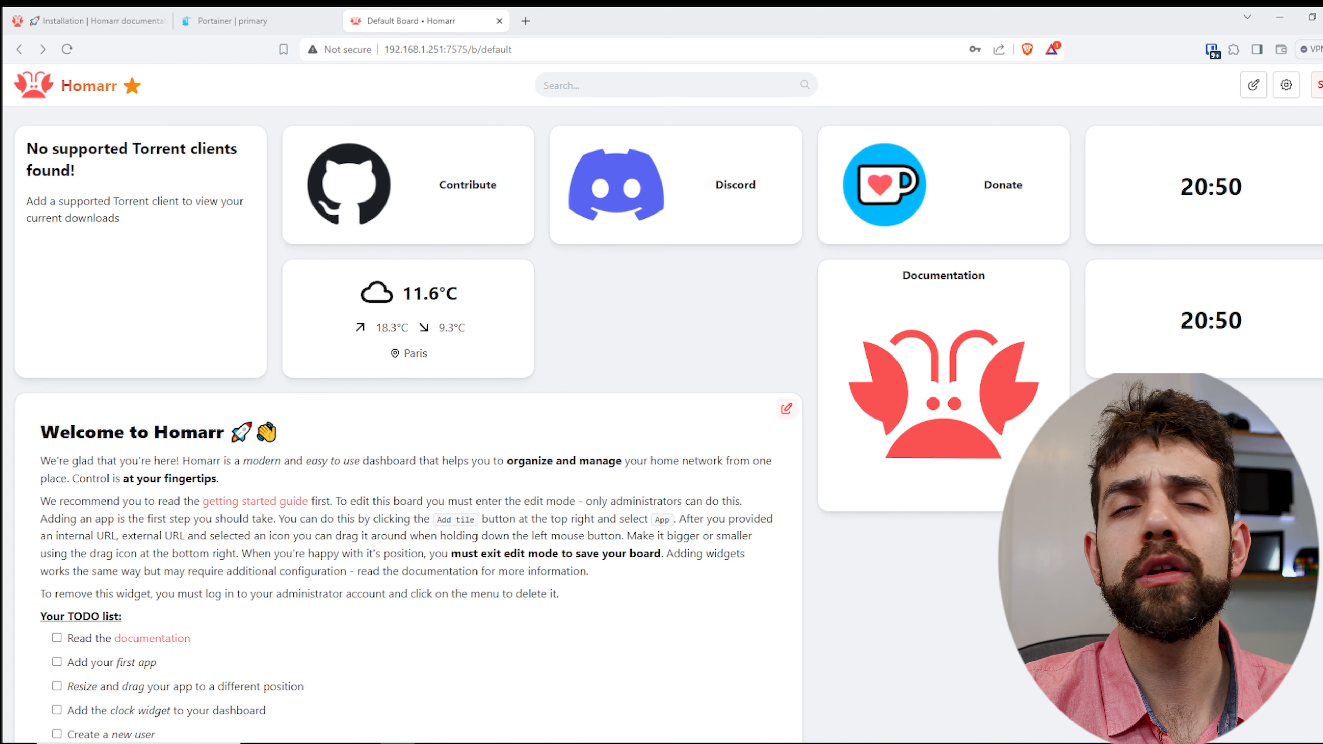
- Open the Boards overview in the management area and examine the board creation form, cancelling it without creating a board
left_click(1318, 85)
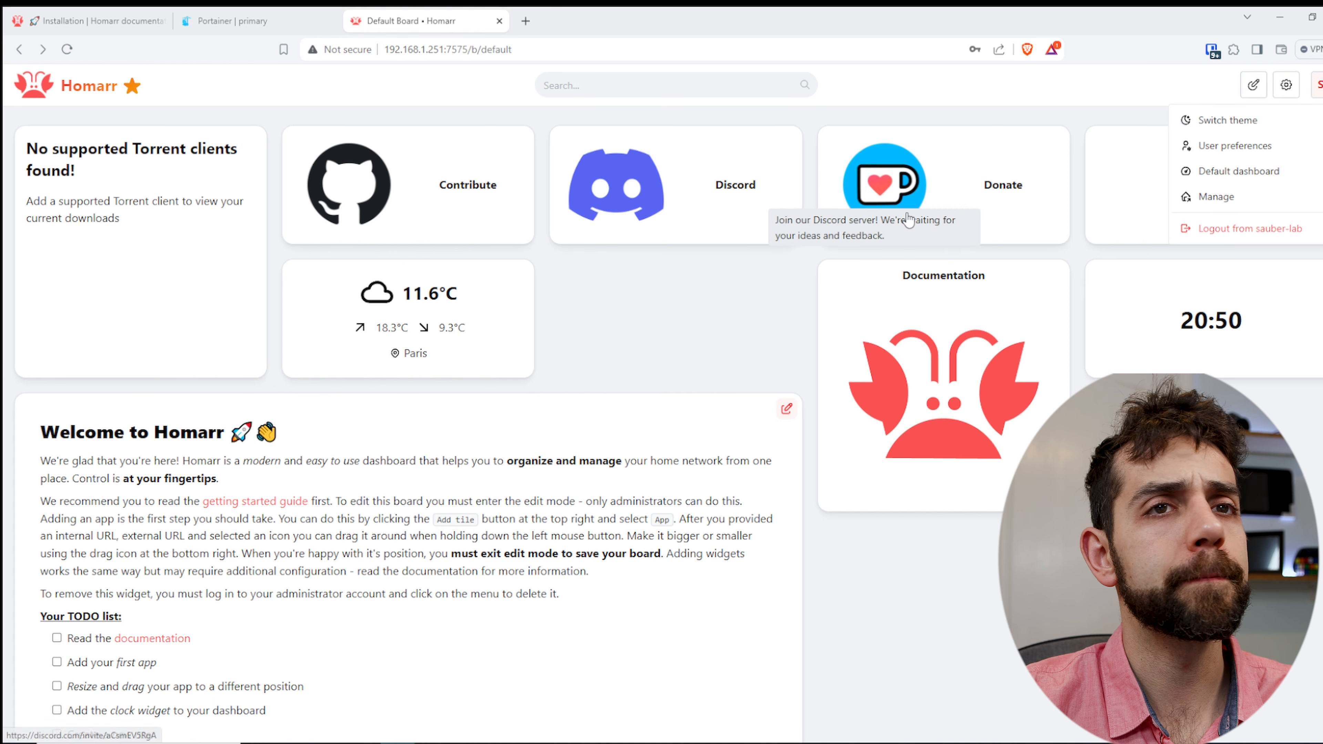
left_click(1216, 196)
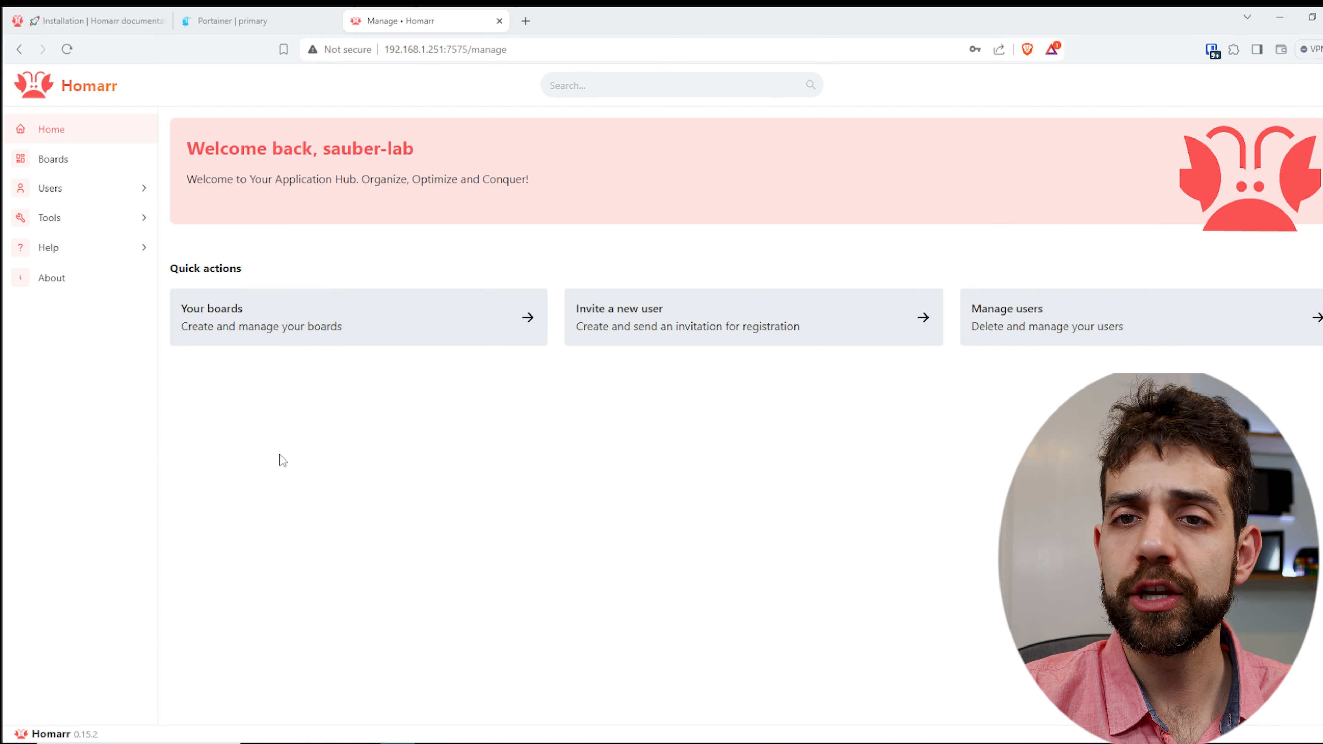
left_click(52, 162)
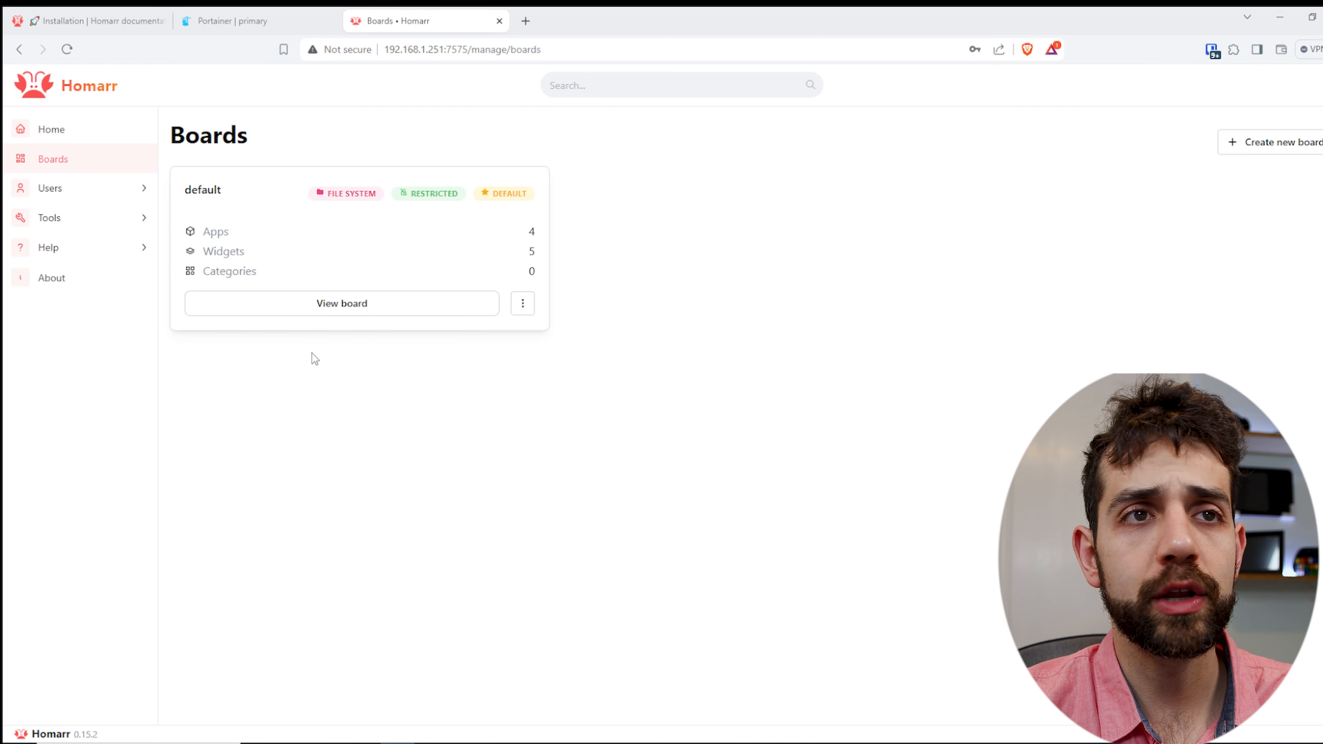
left_click(1255, 143)
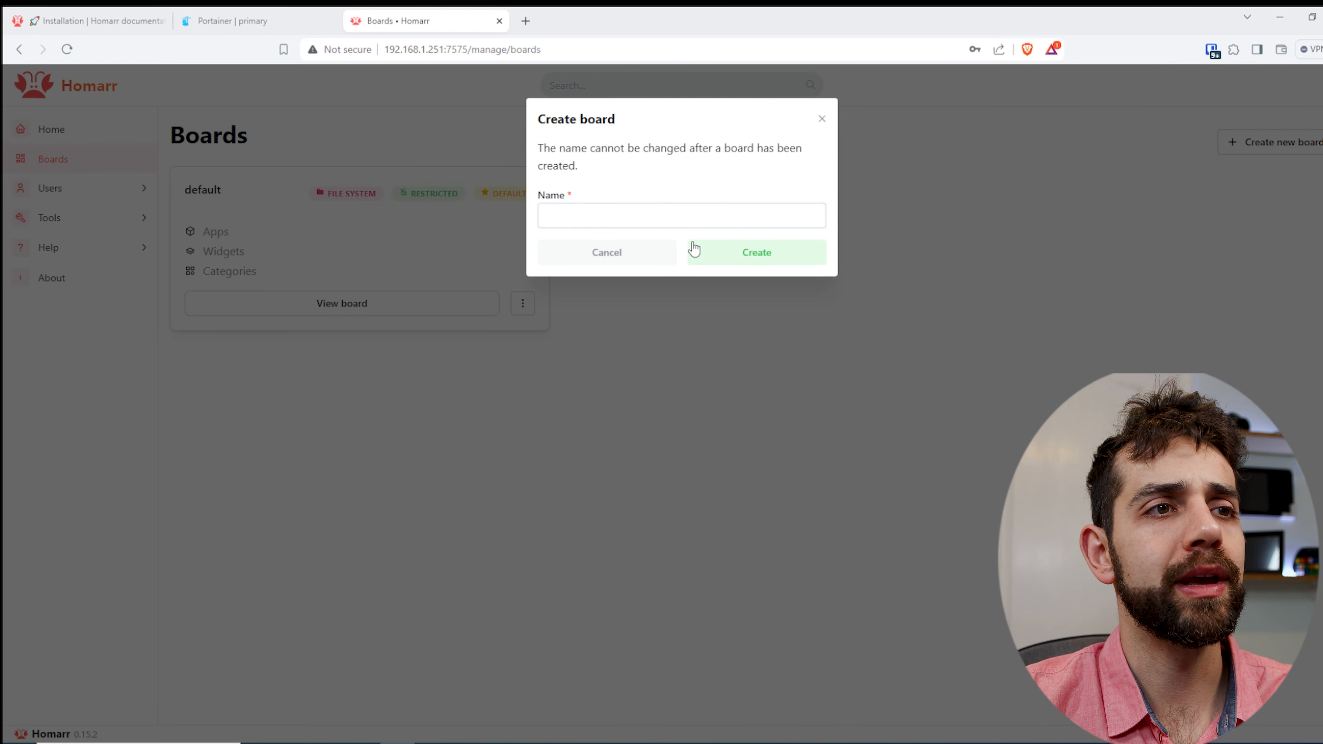
left_click(600, 253)
- View the user management page and the About page in the management area
left_click(18, 188)
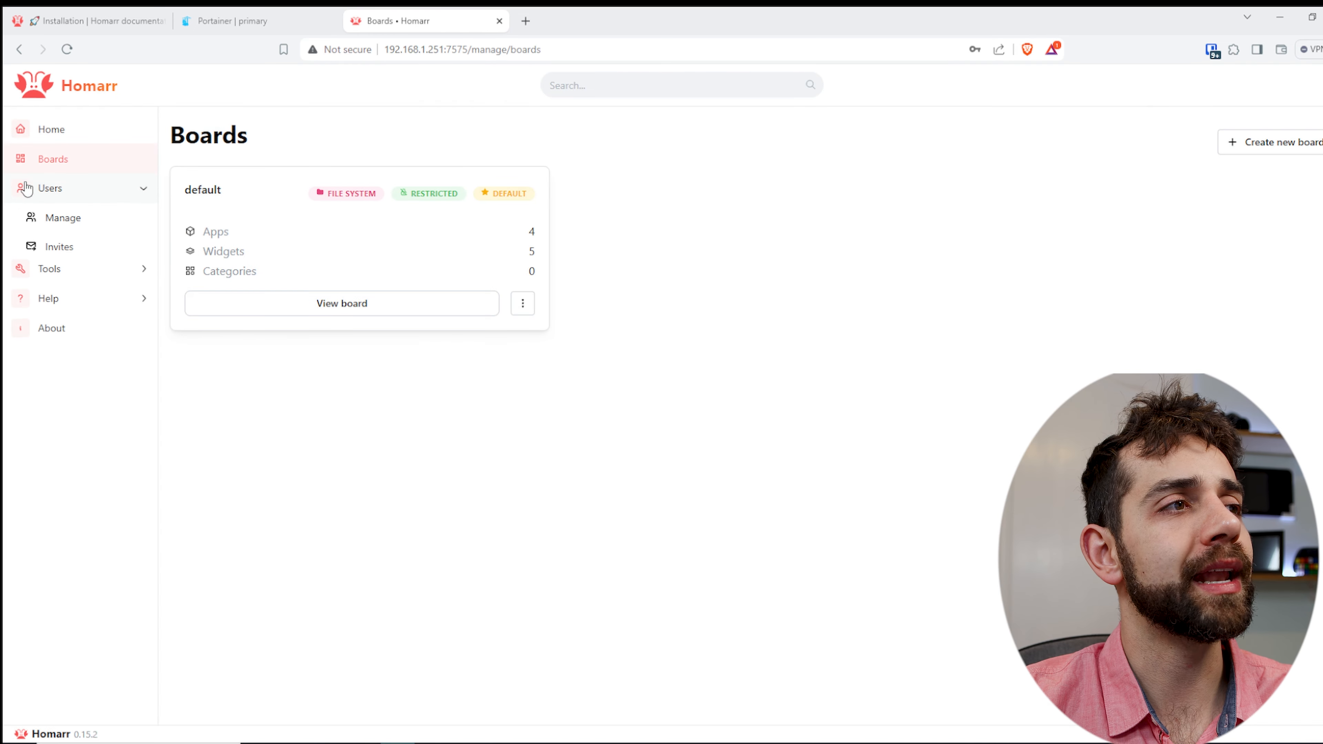
left_click(111, 226)
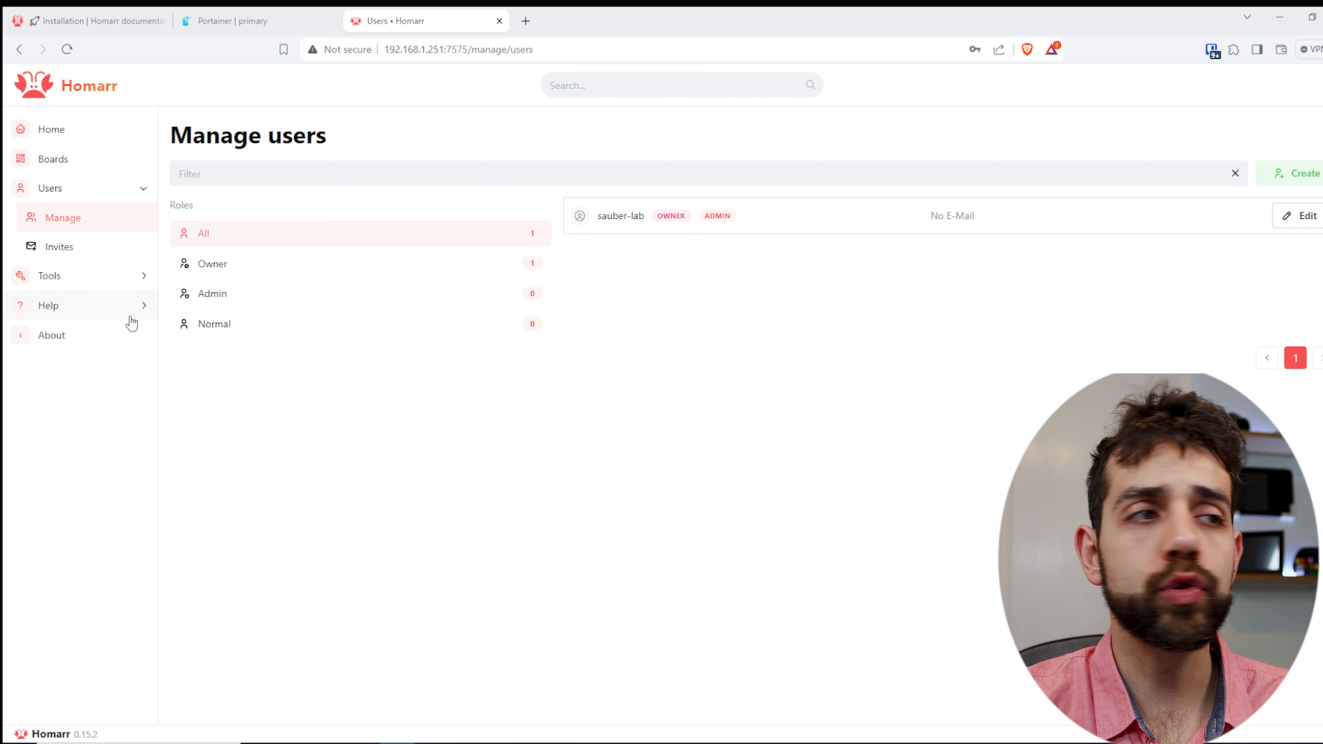
left_click(70, 342)
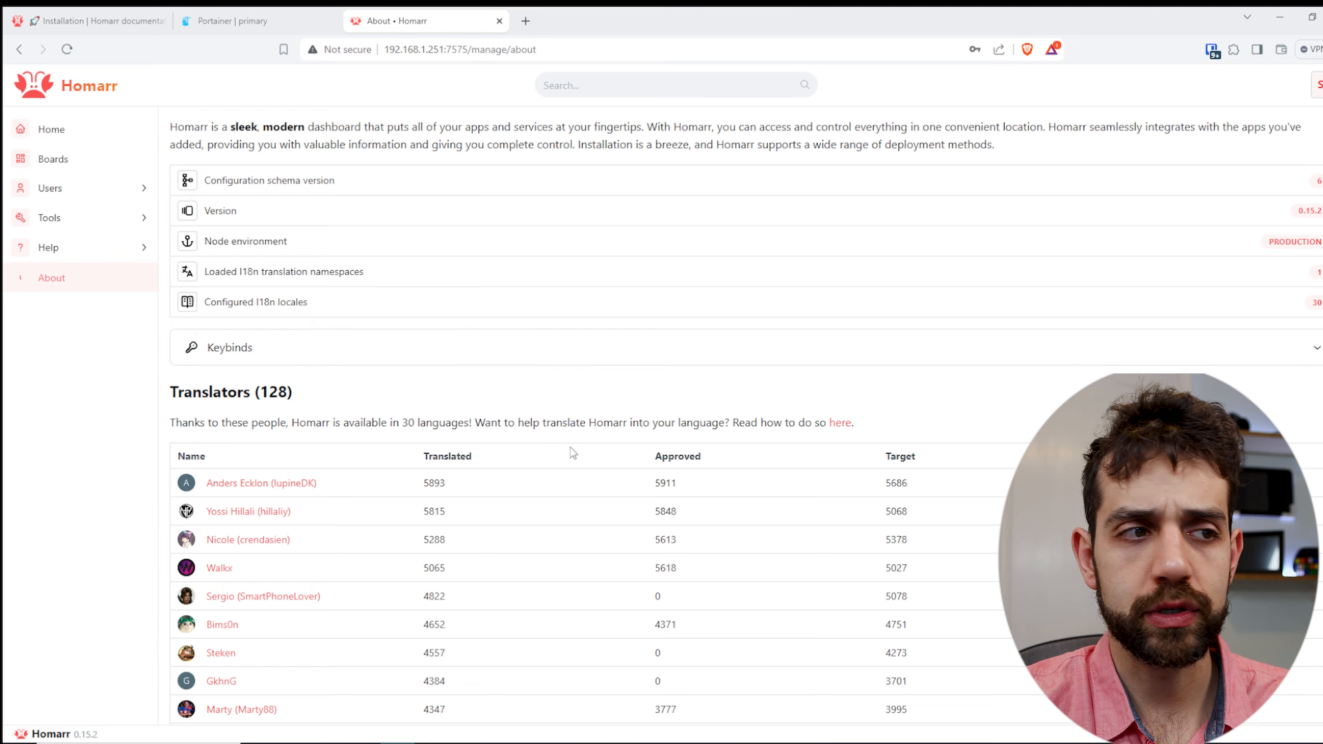